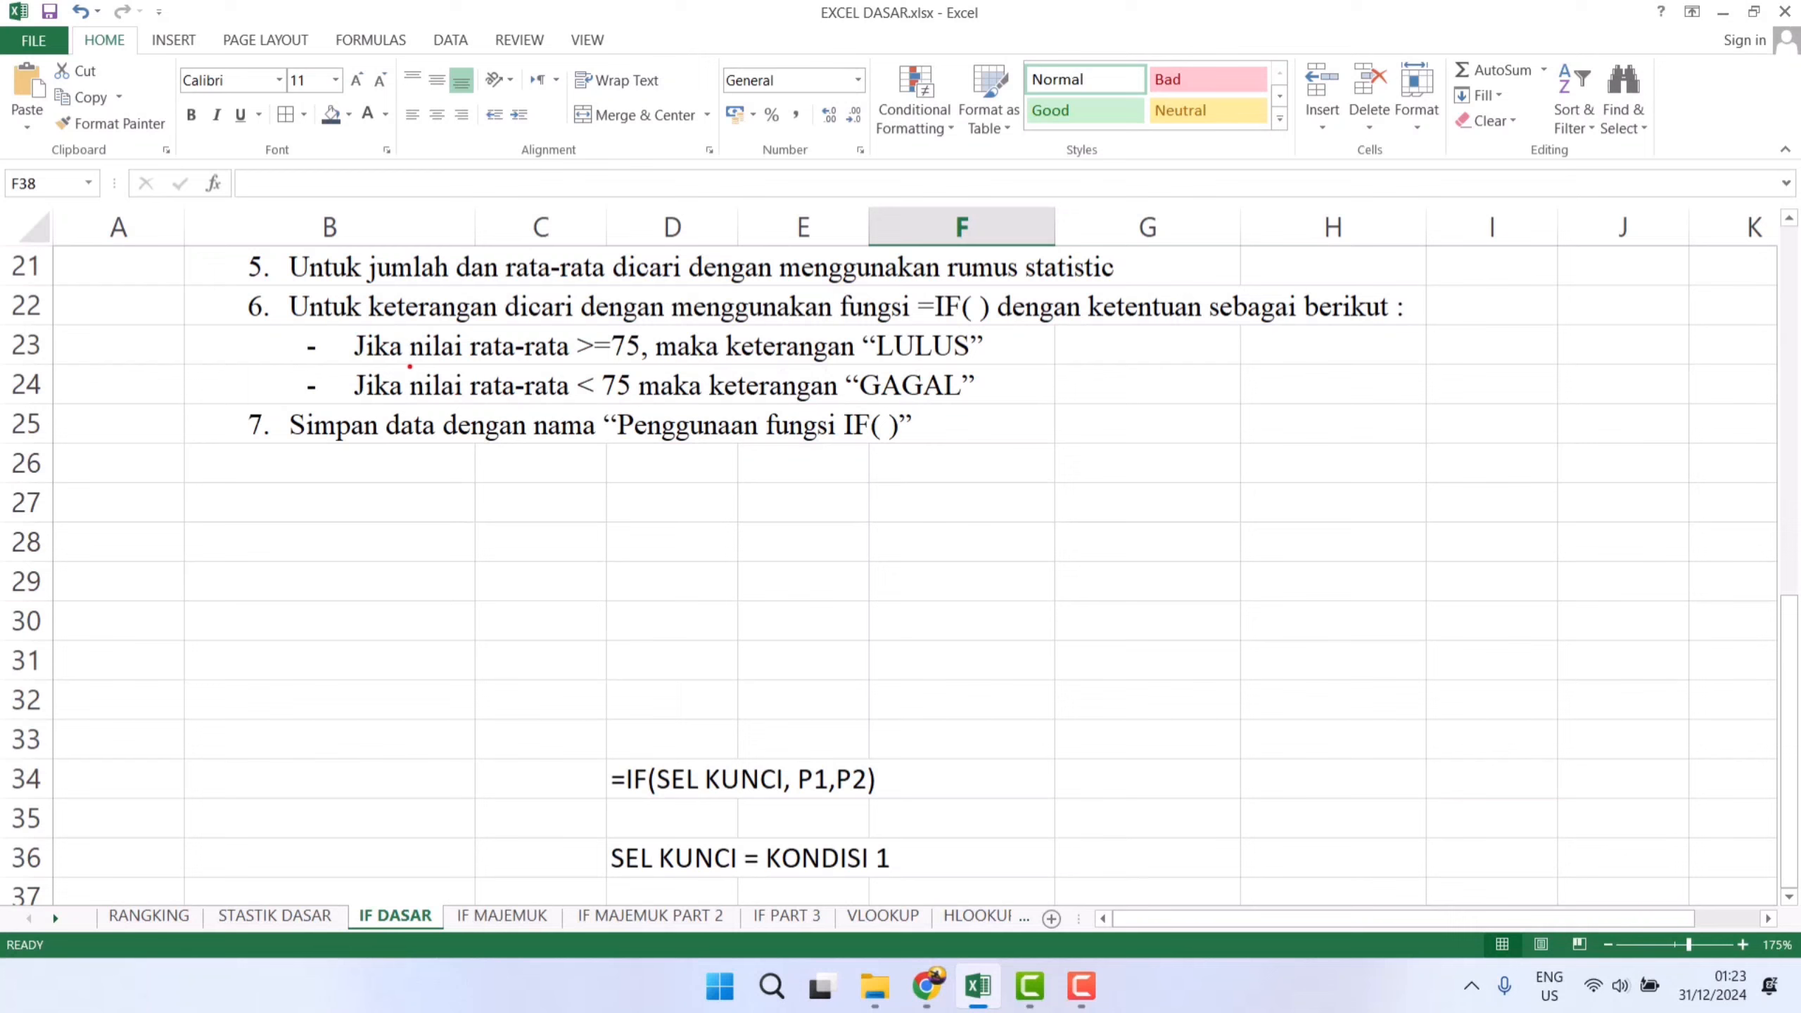
left_click_drag(410, 366, 654, 361)
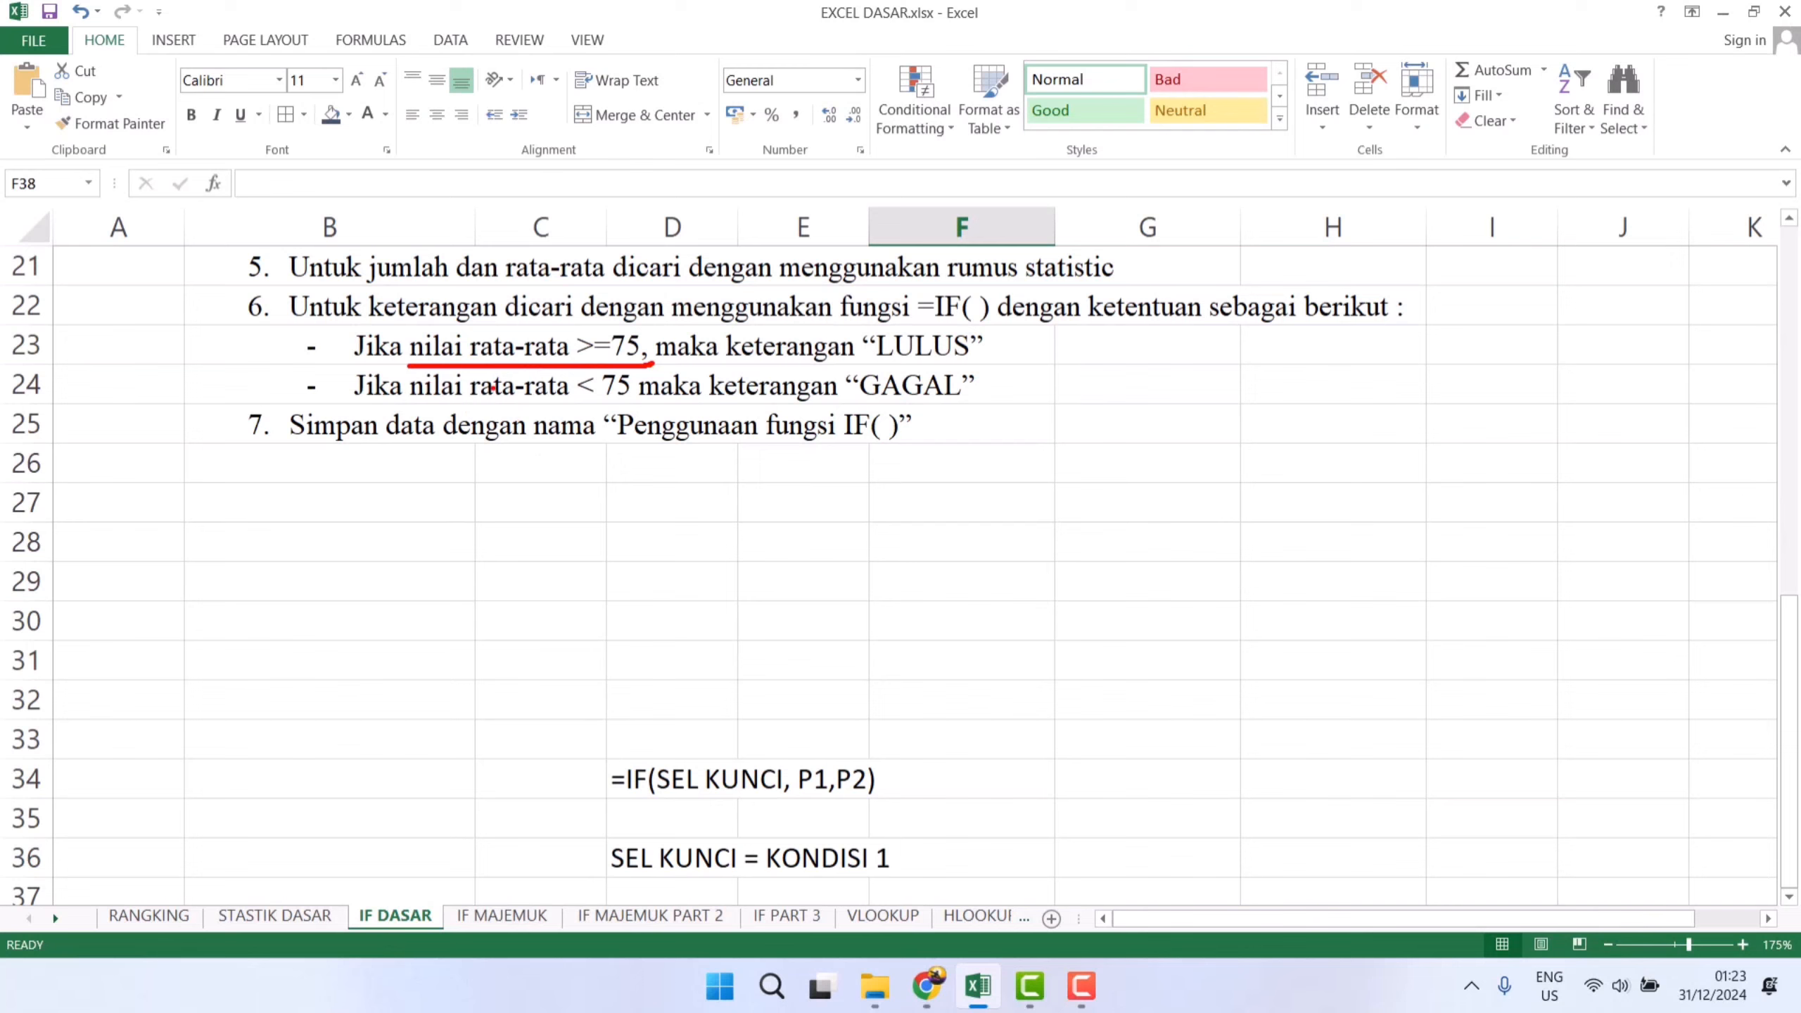
mouse_move(498, 367)
left_mouse_down()
mouse_move(488, 533)
mouse_move(439, 571)
mouse_move(469, 574)
mouse_move(469, 527)
left_mouse_up()
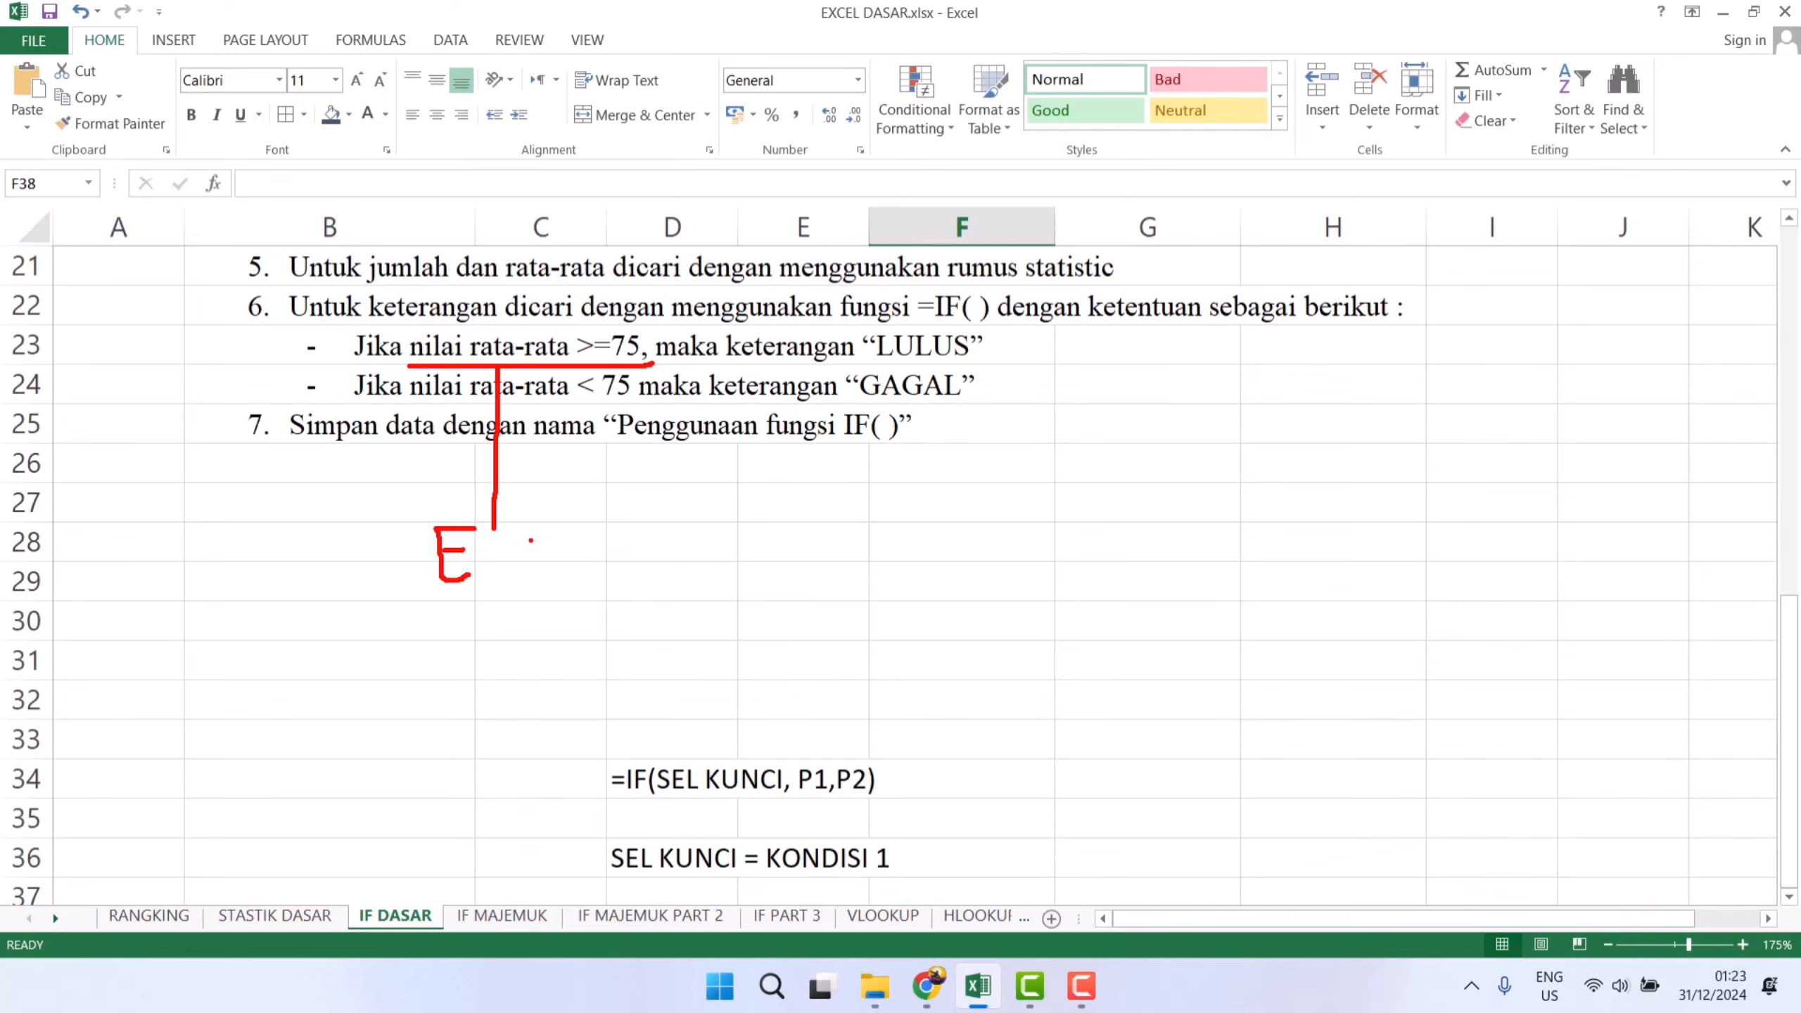
key("Escape")
Rewrite the syntax note in D34 as "=IF(EKSPRESI LOGIKA 1, P1,P2)", replacing SEL KUNCI with EKSPRESI LOGIKA 1
scroll(673, 667, "down", 2)
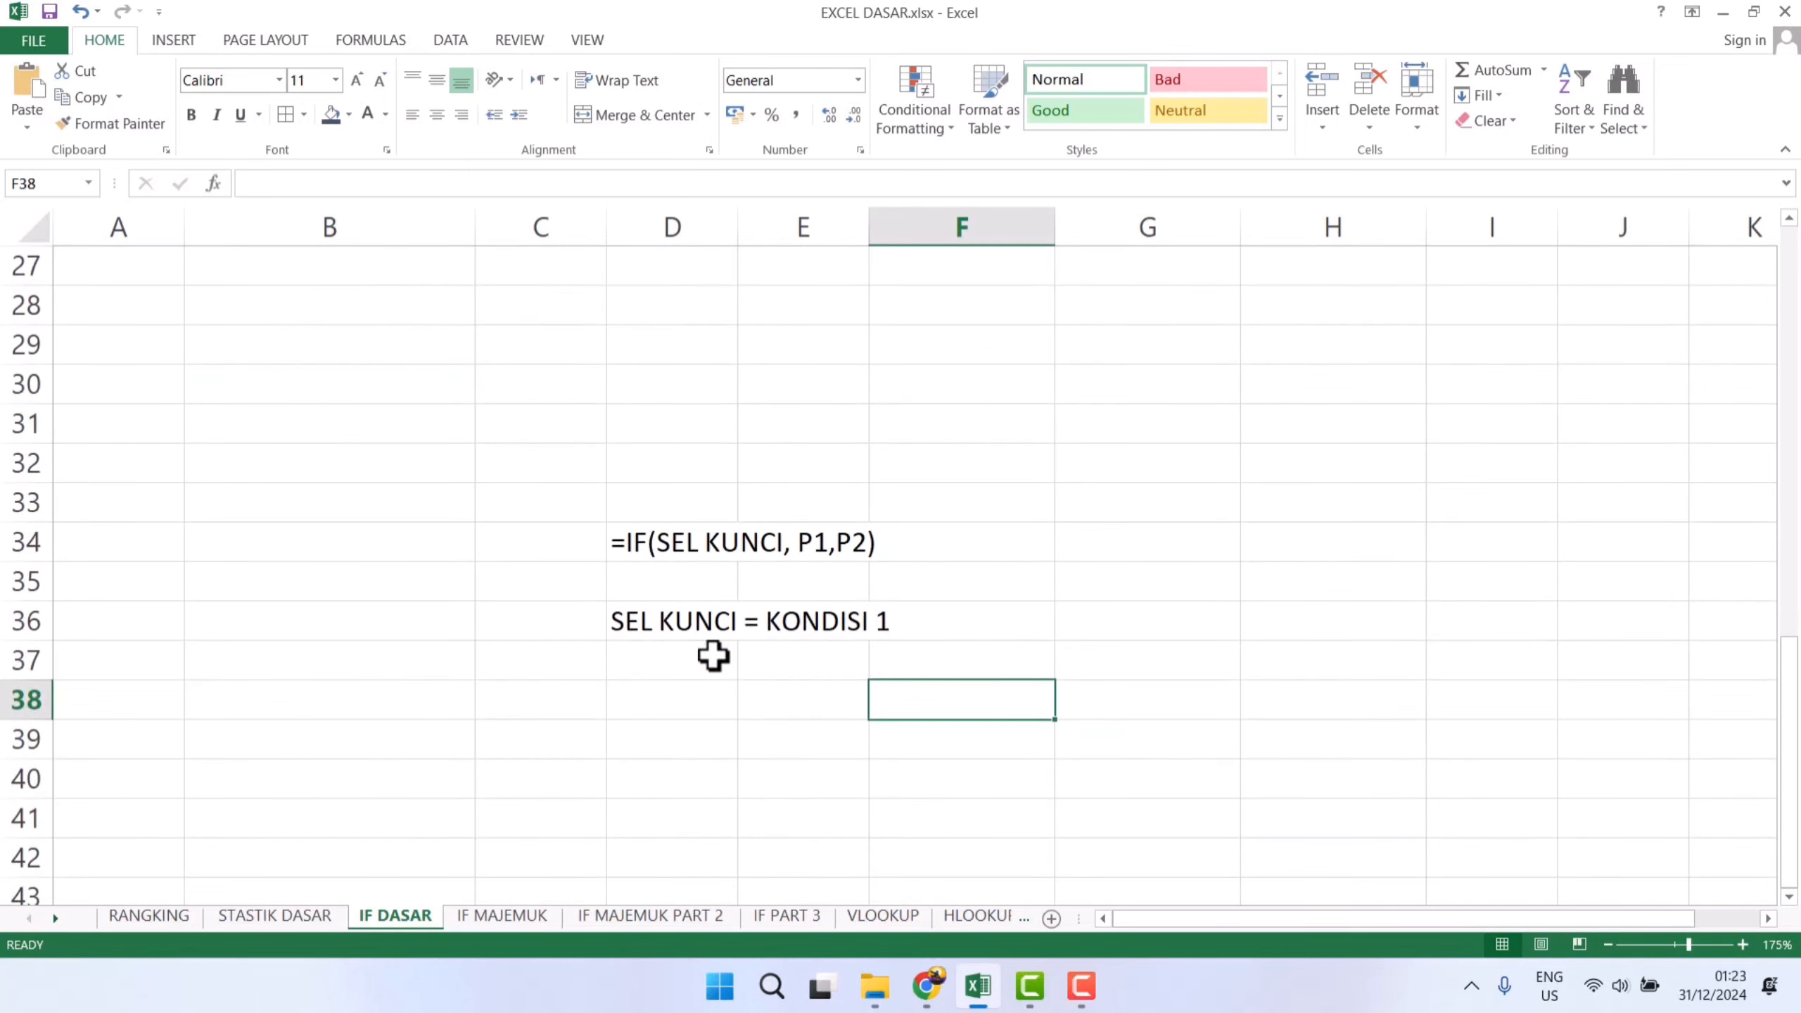
scroll(712, 572, "up", 2, "ctrl")
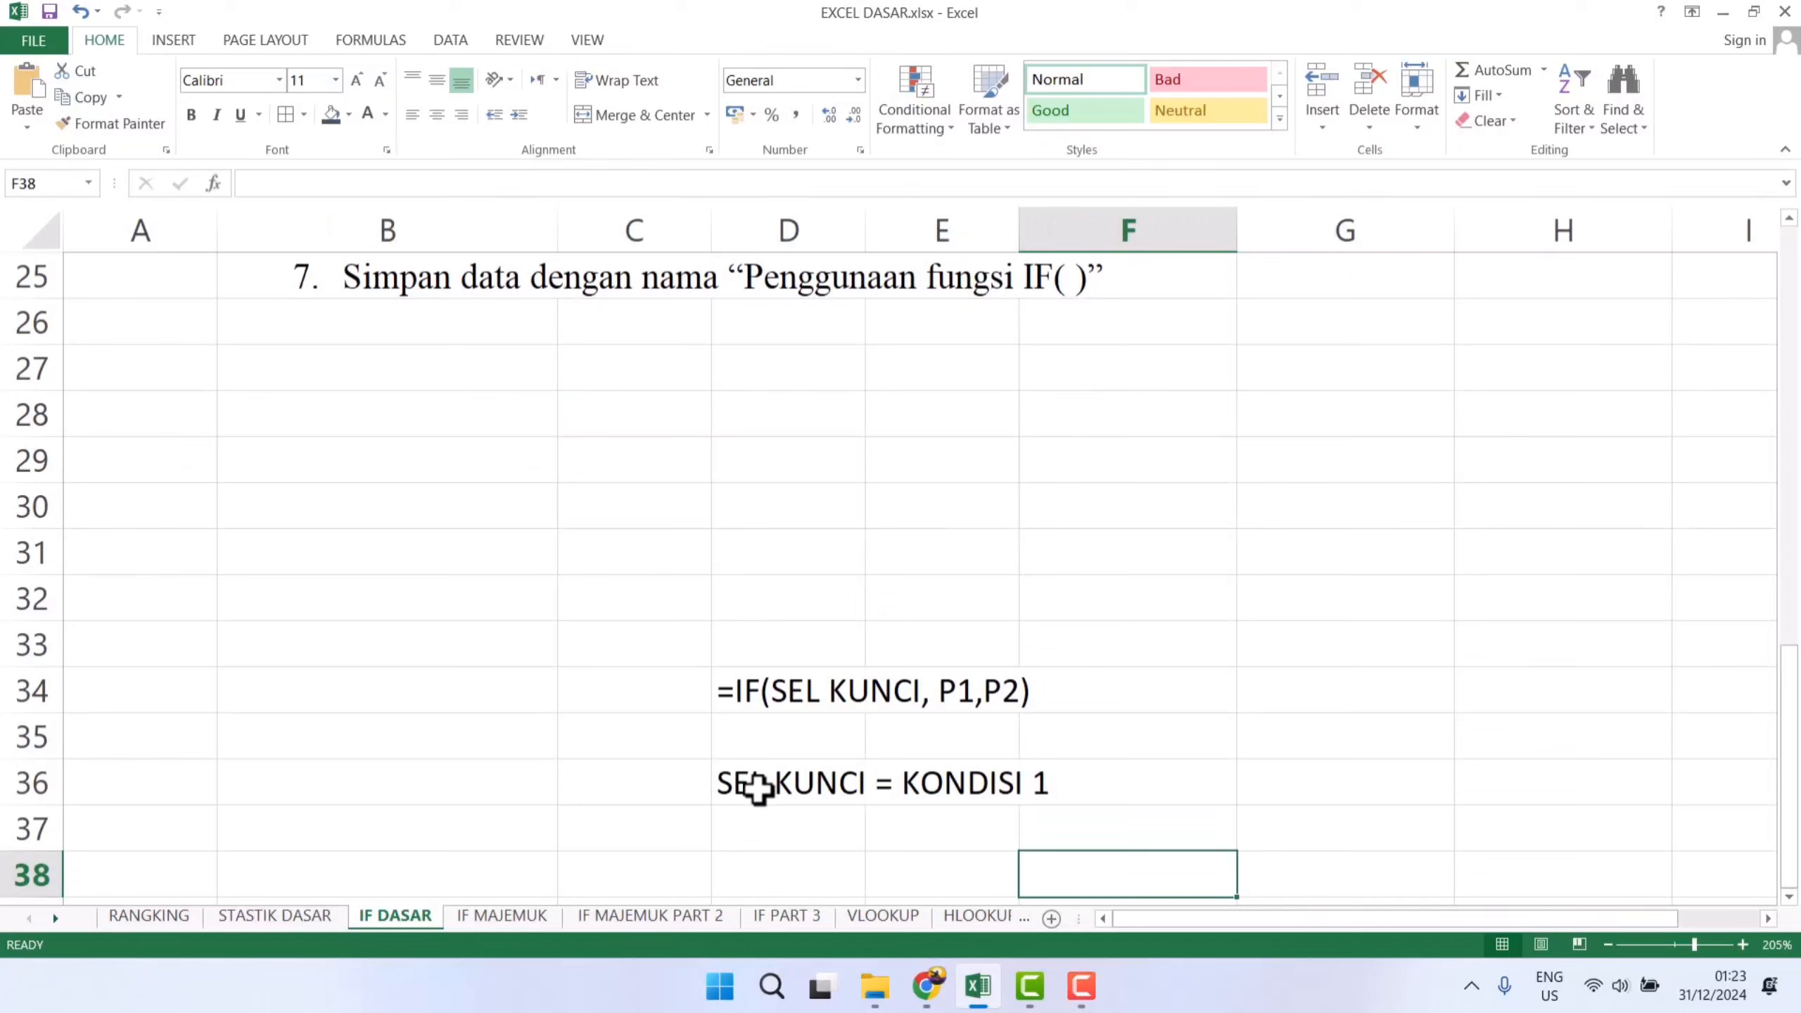
left_click(794, 700)
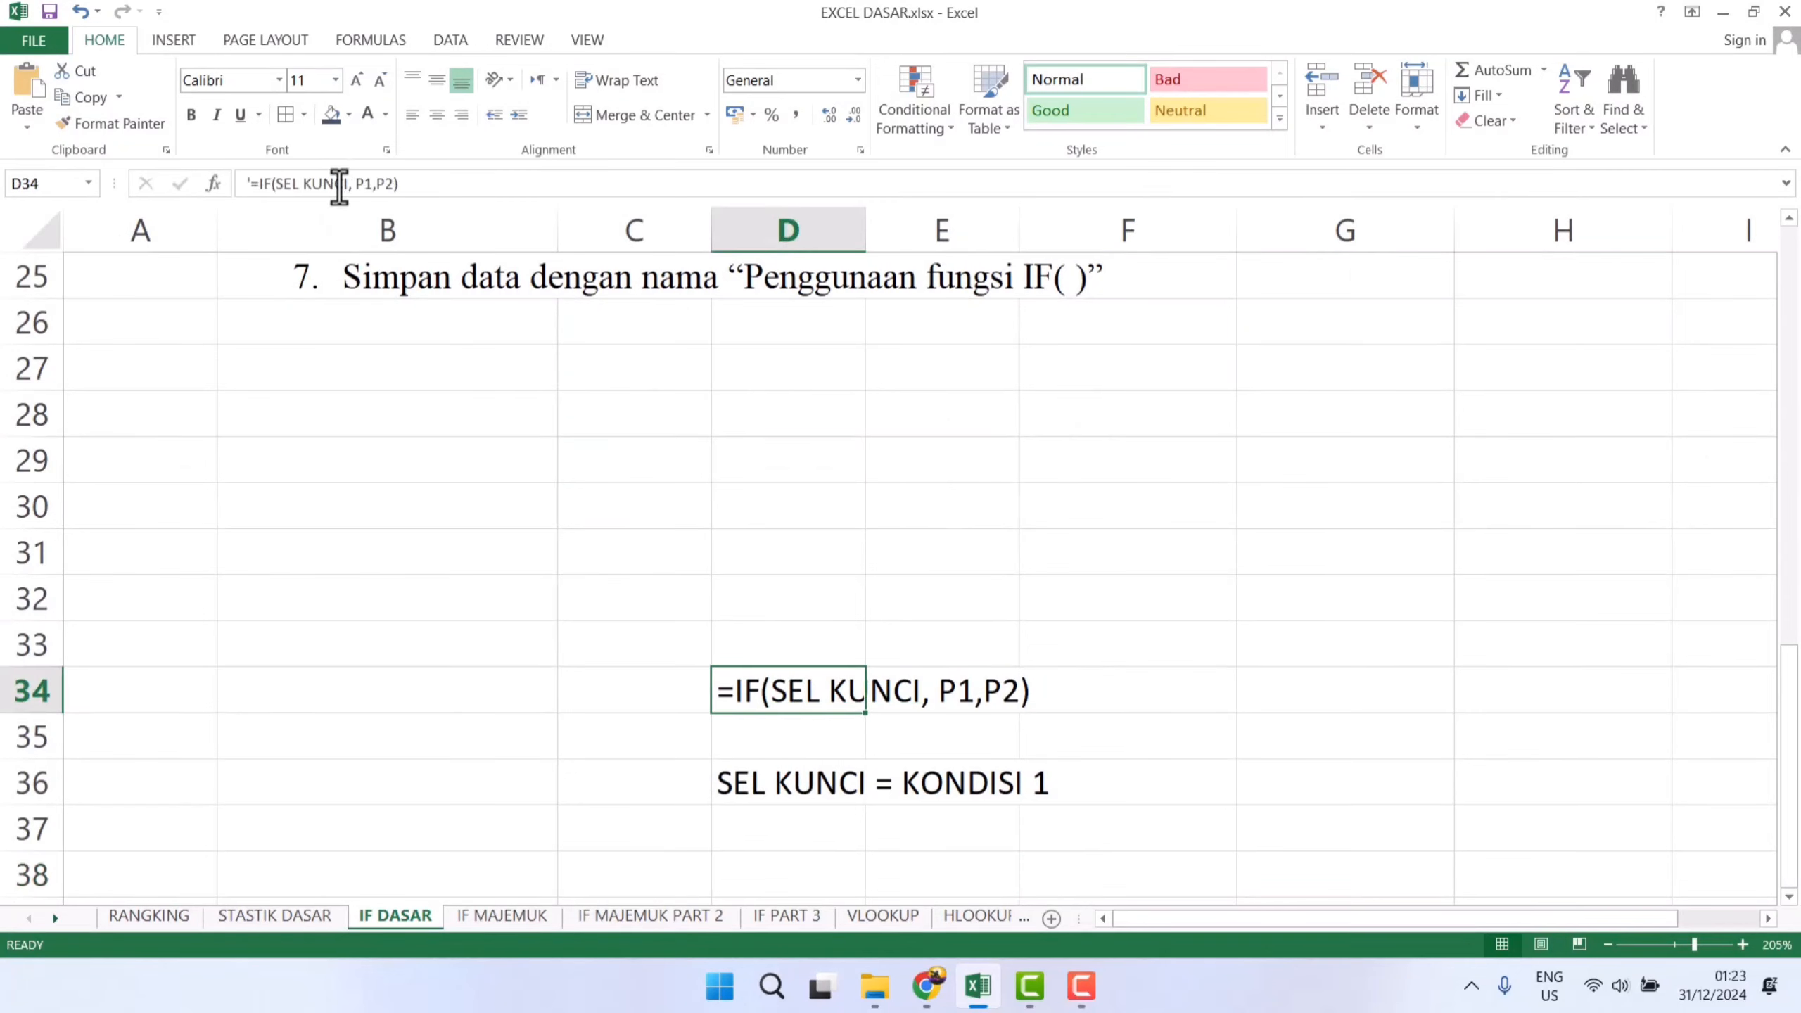
double_click(788, 691)
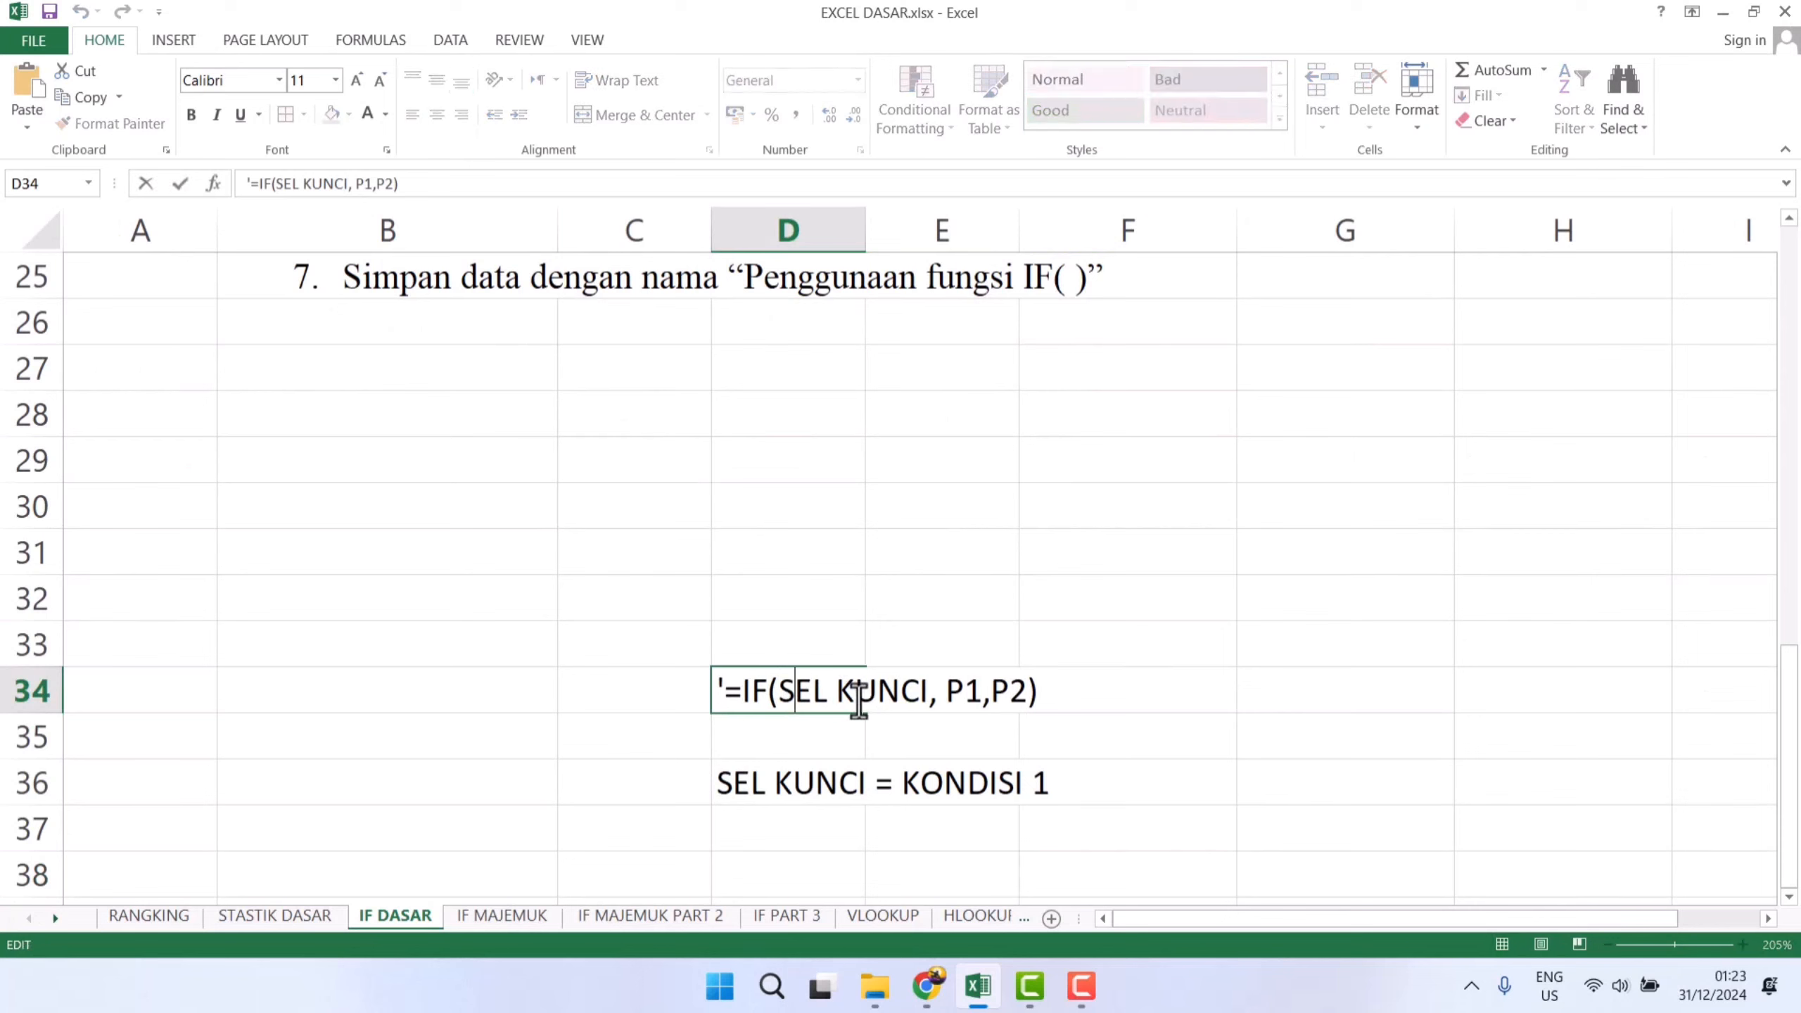
left_click(928, 692)
key("BackSpace")
key("BackSpace")
key("BackSpace")
key("BackSpace")
key("BackSpace")
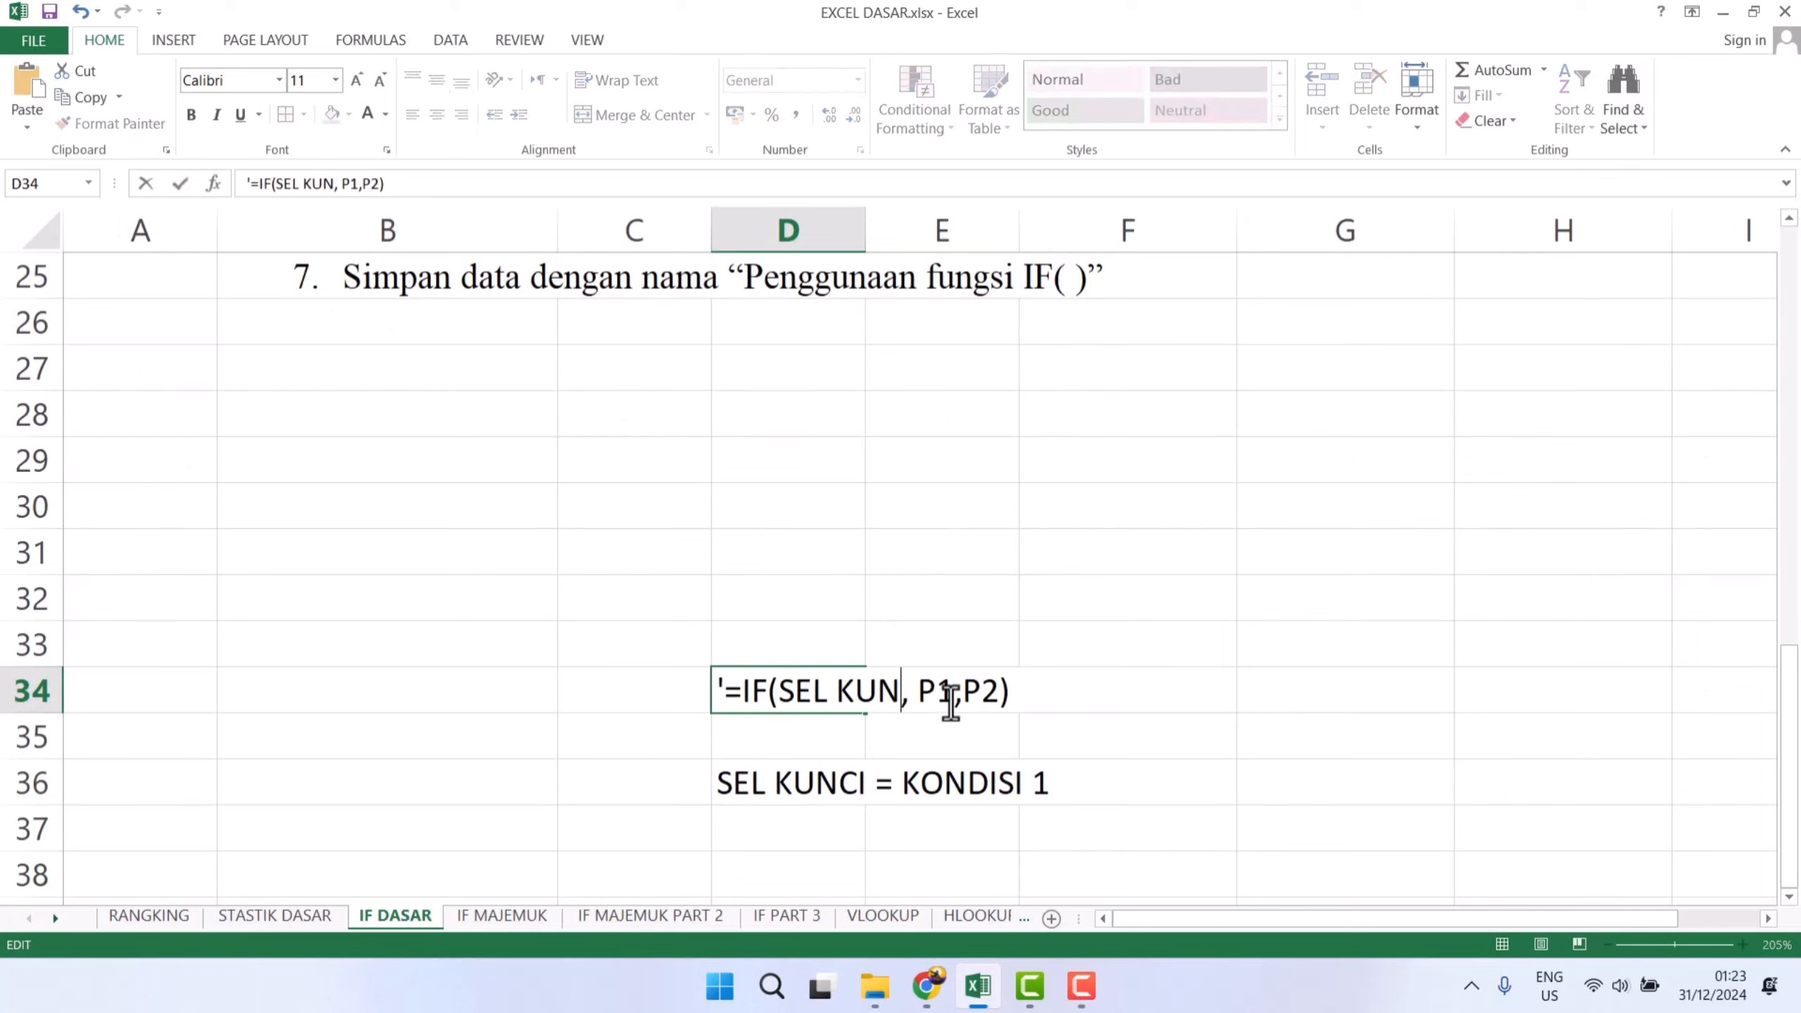
key("BackSpace")
key("BackSpace")
key("BackSpace")
key("BackSpace")
type("EK")
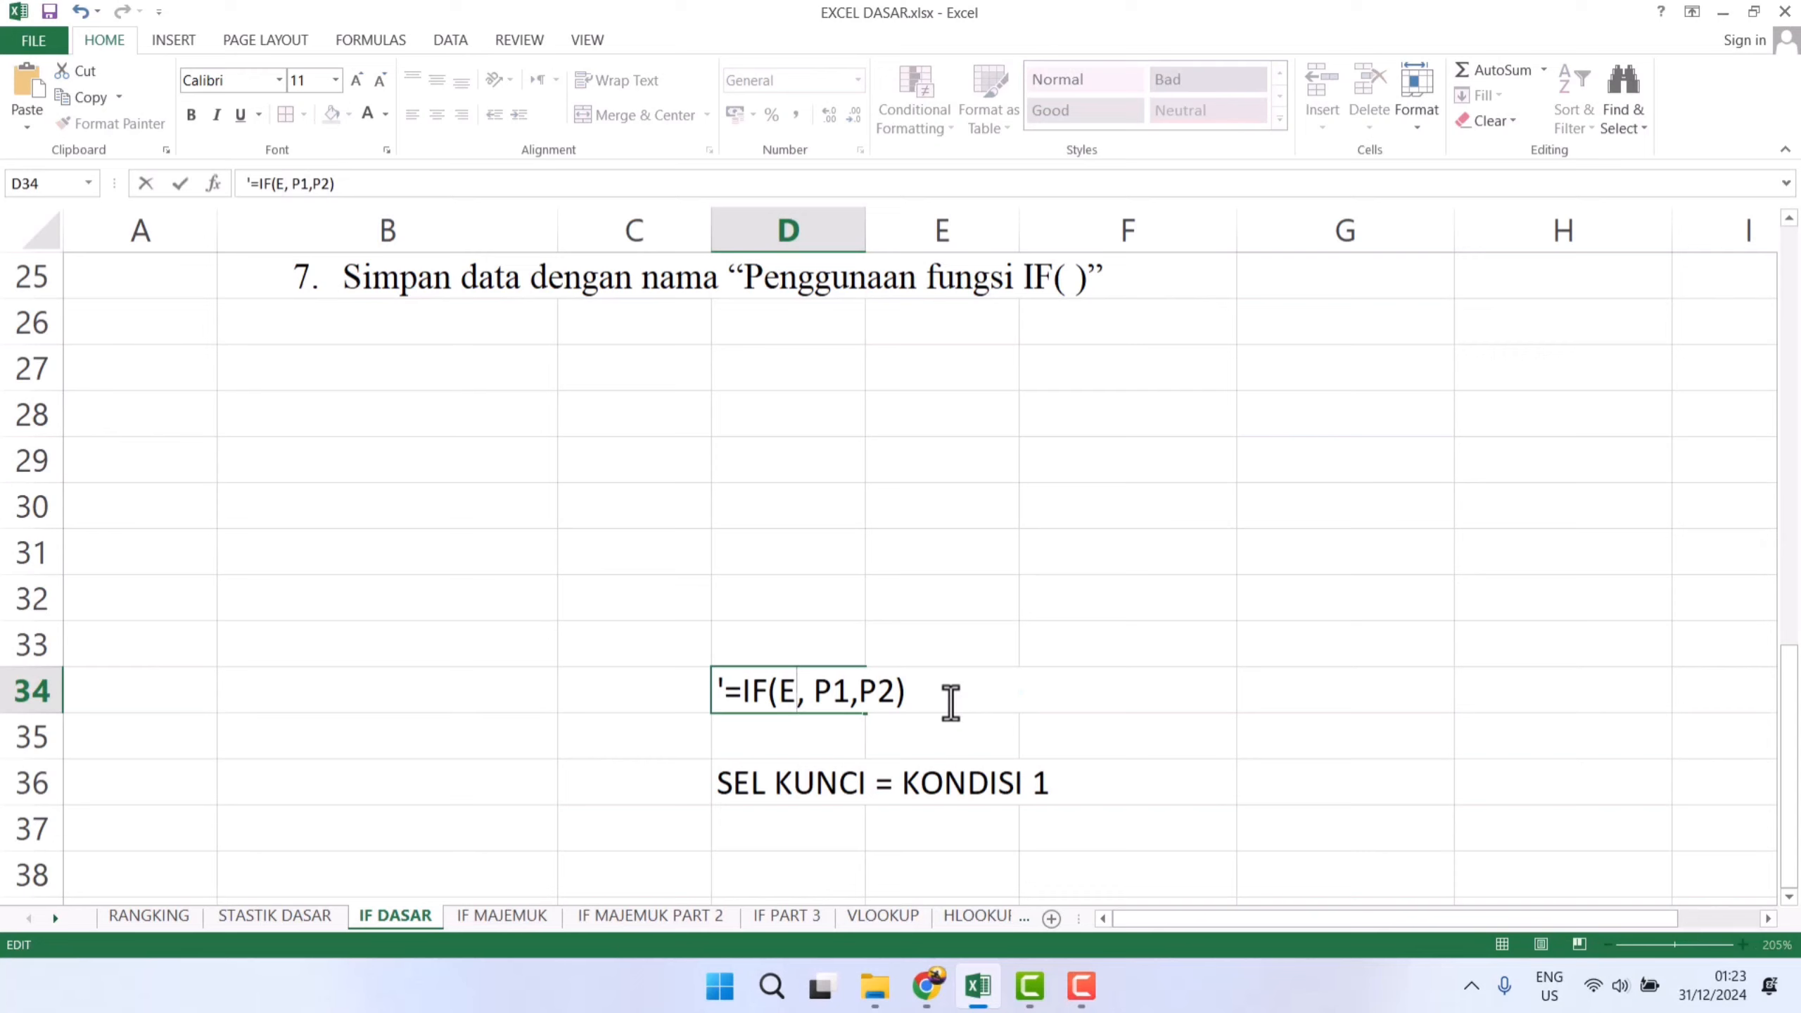
type("SPRESI ")
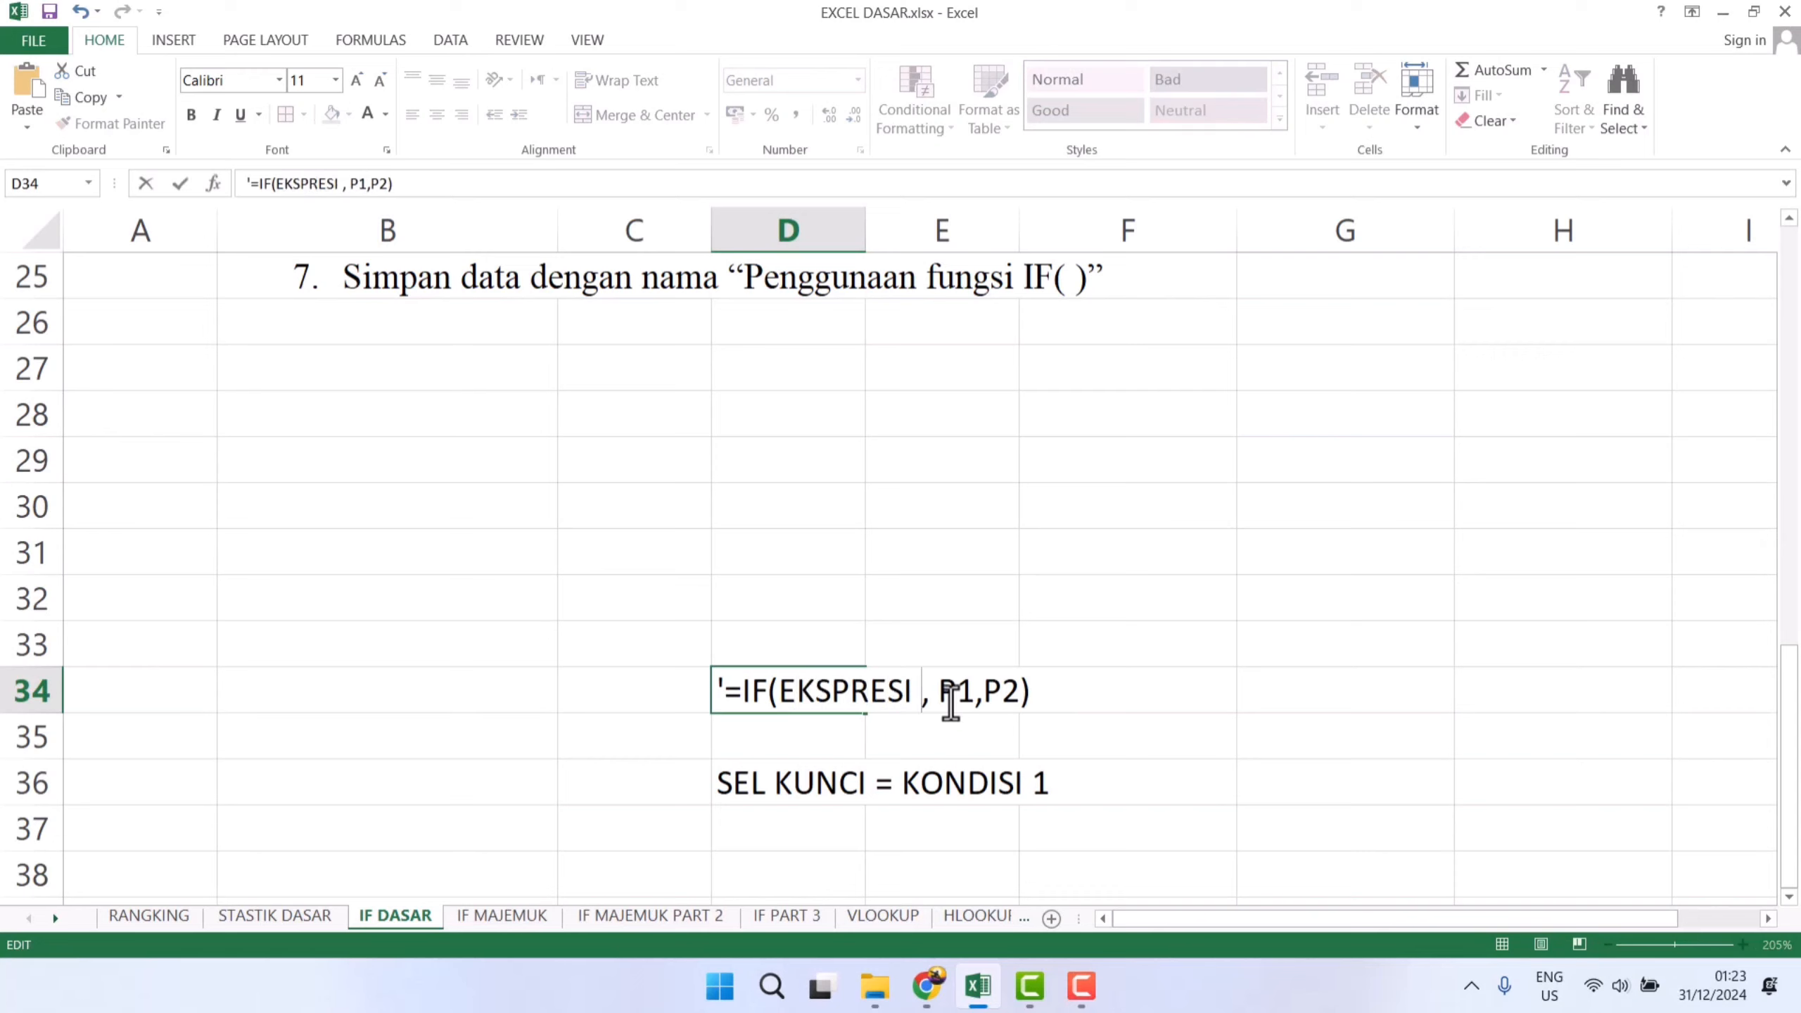
type("LOGIKA ")
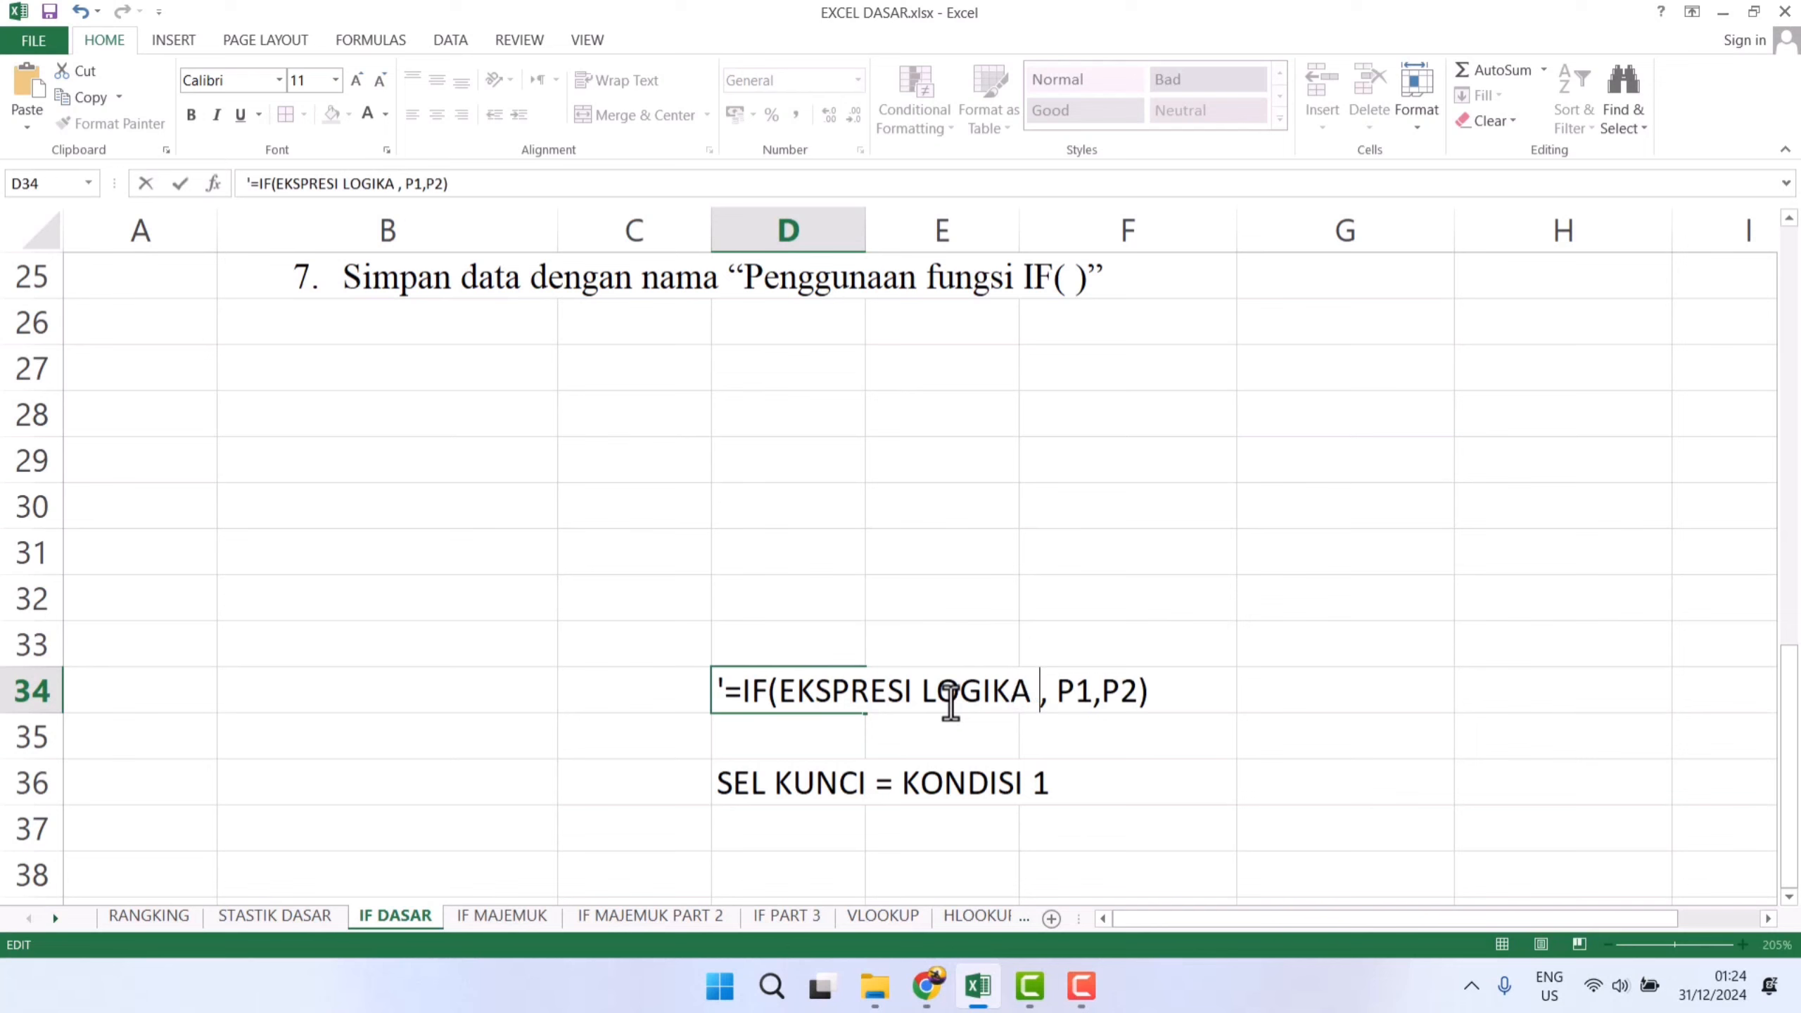
type("1")
key("Return")
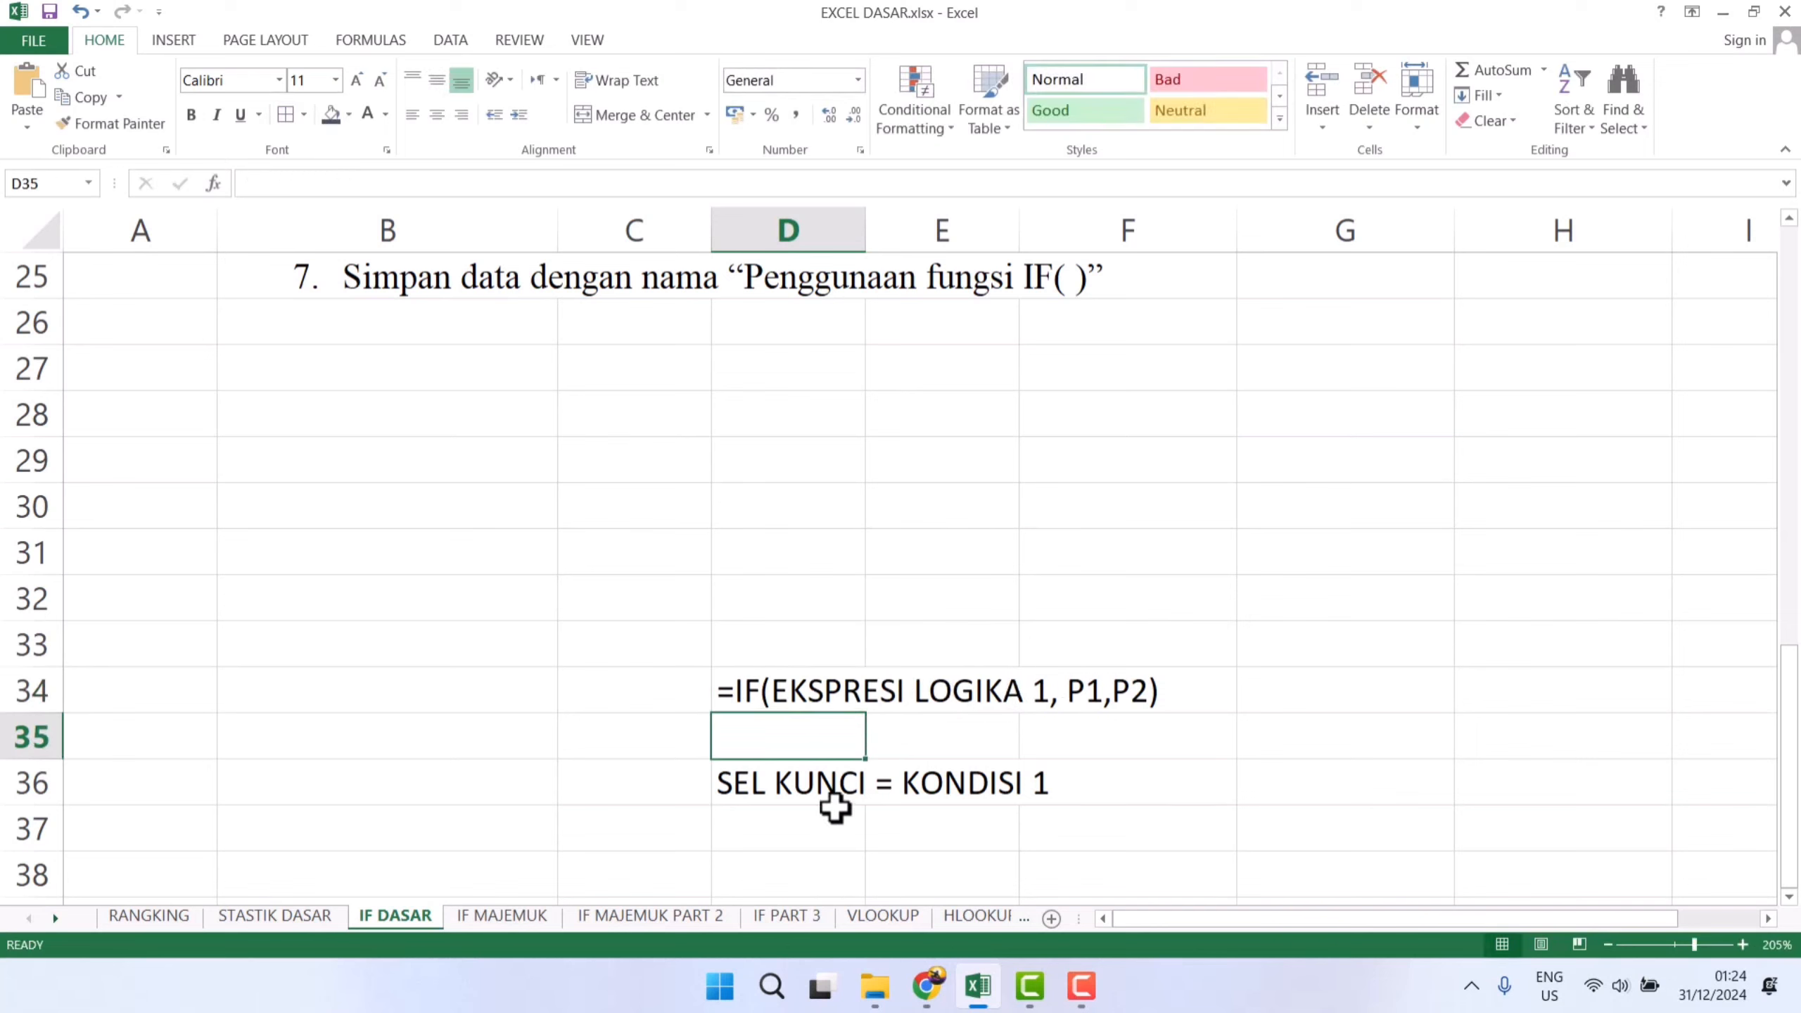
Replace the note in D36 with "EP = SEL KUNCI DAN KONDISI"
left_click(812, 772)
type("SP")
key("BackSpace")
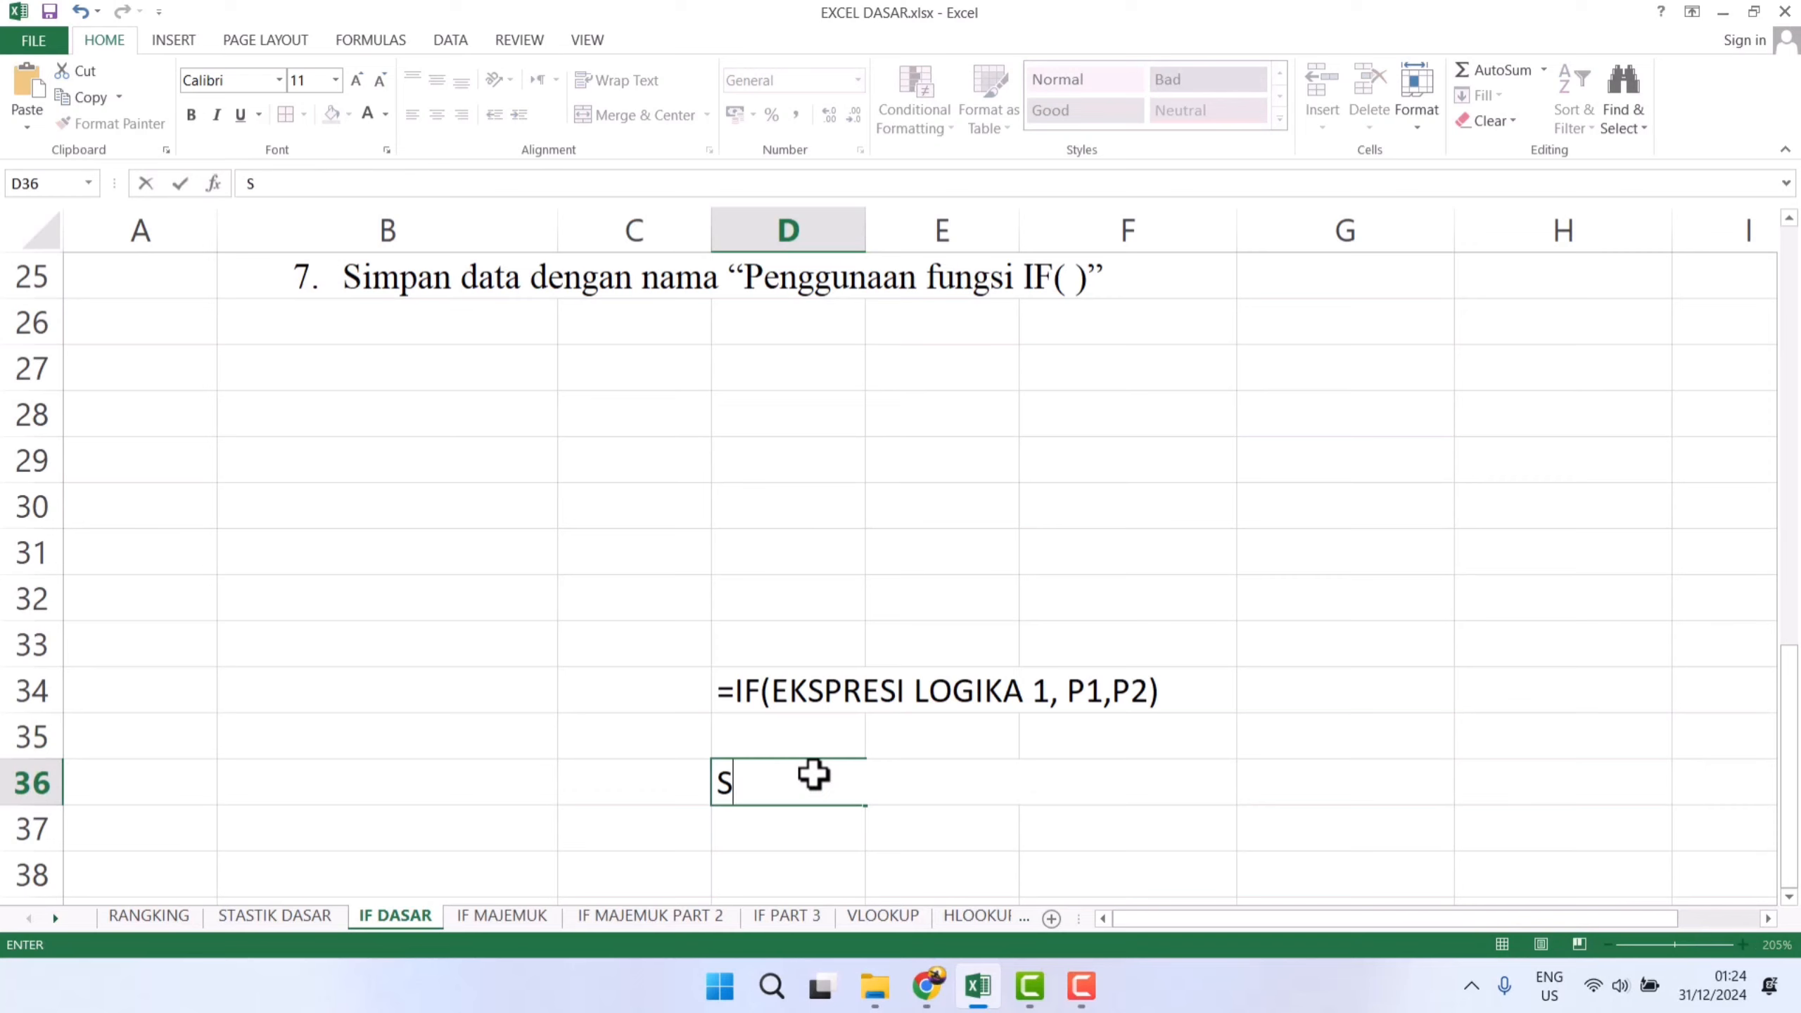
key("BackSpace")
type("EP = SEL KUNCI")
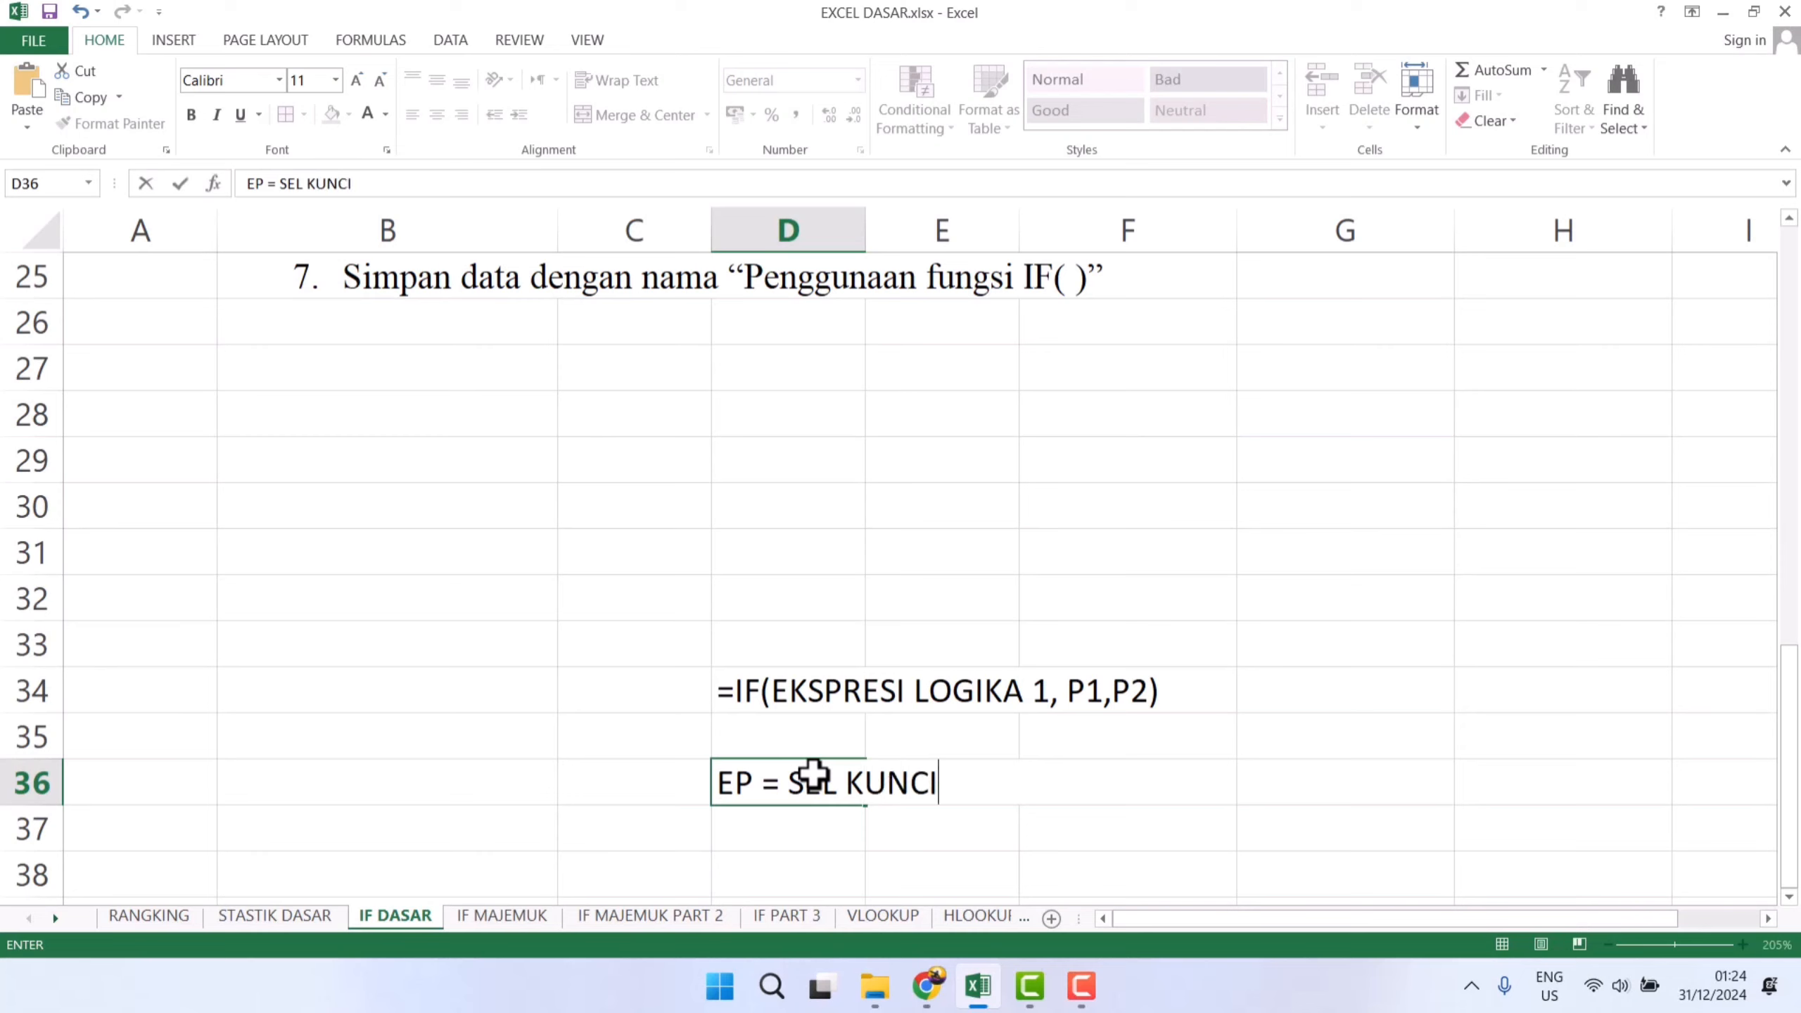
type(" DAN KONS")
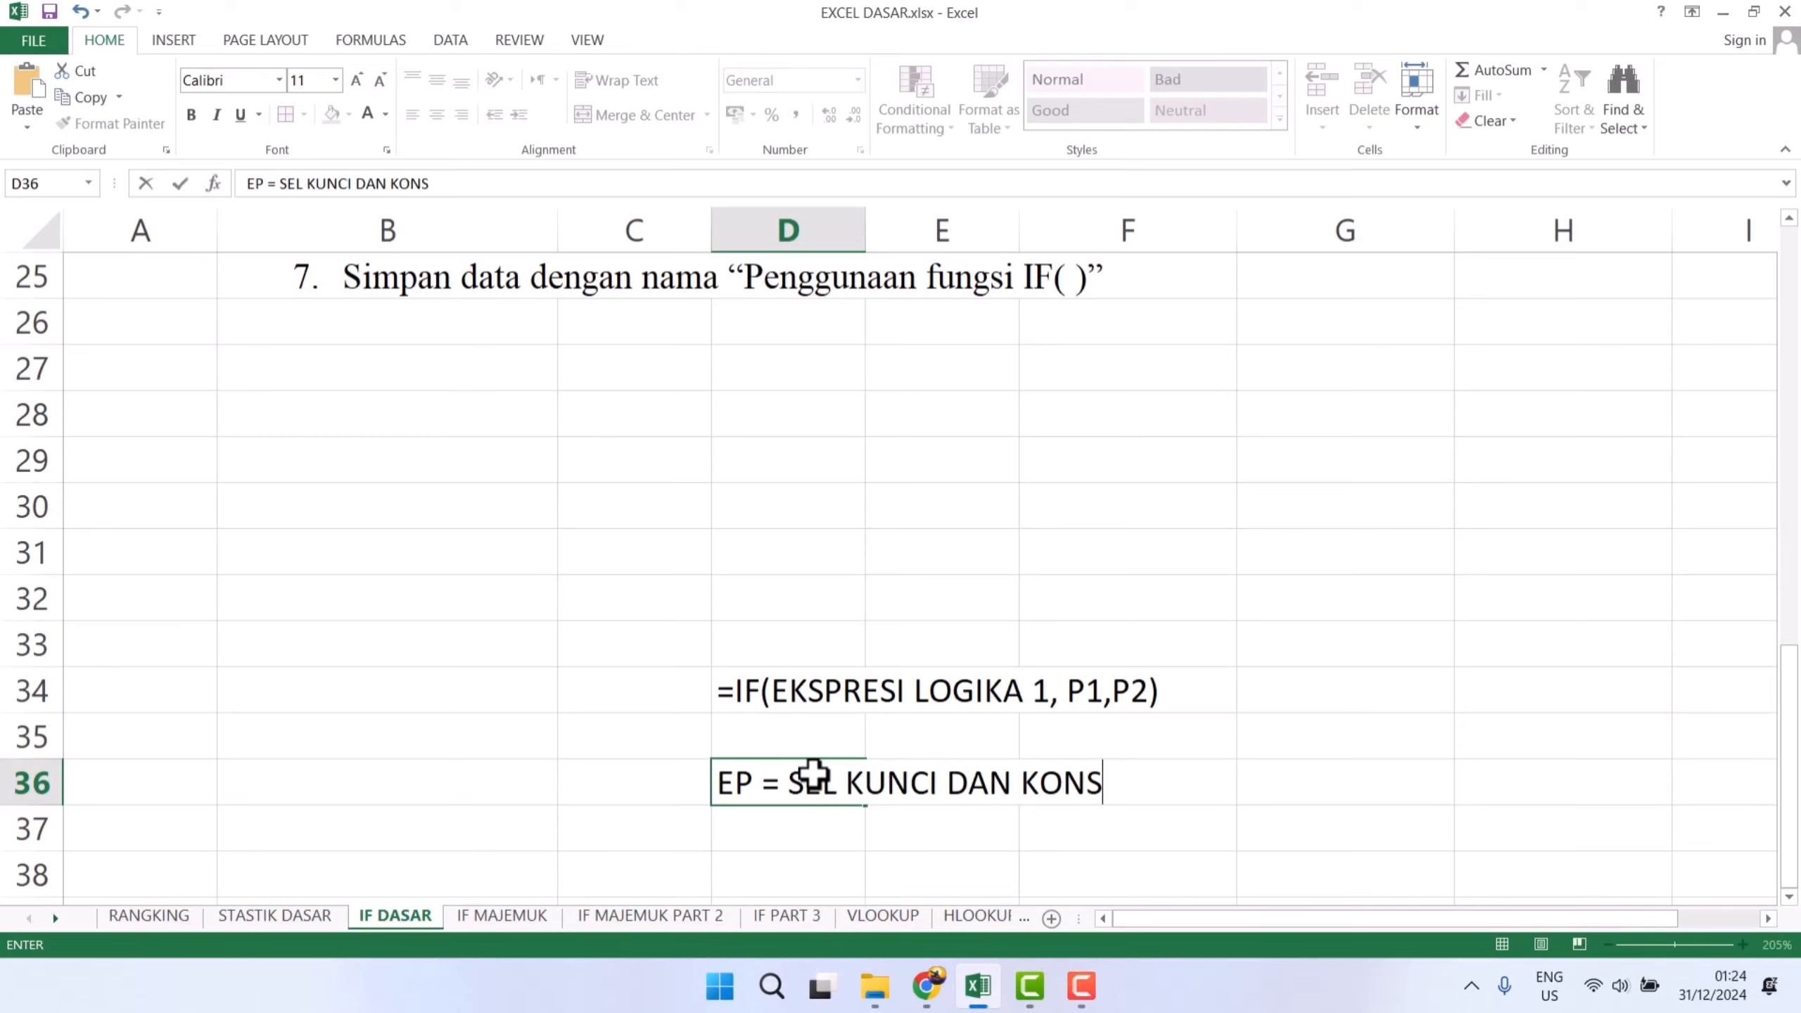
key("BackSpace")
type("DISI")
key("Return")
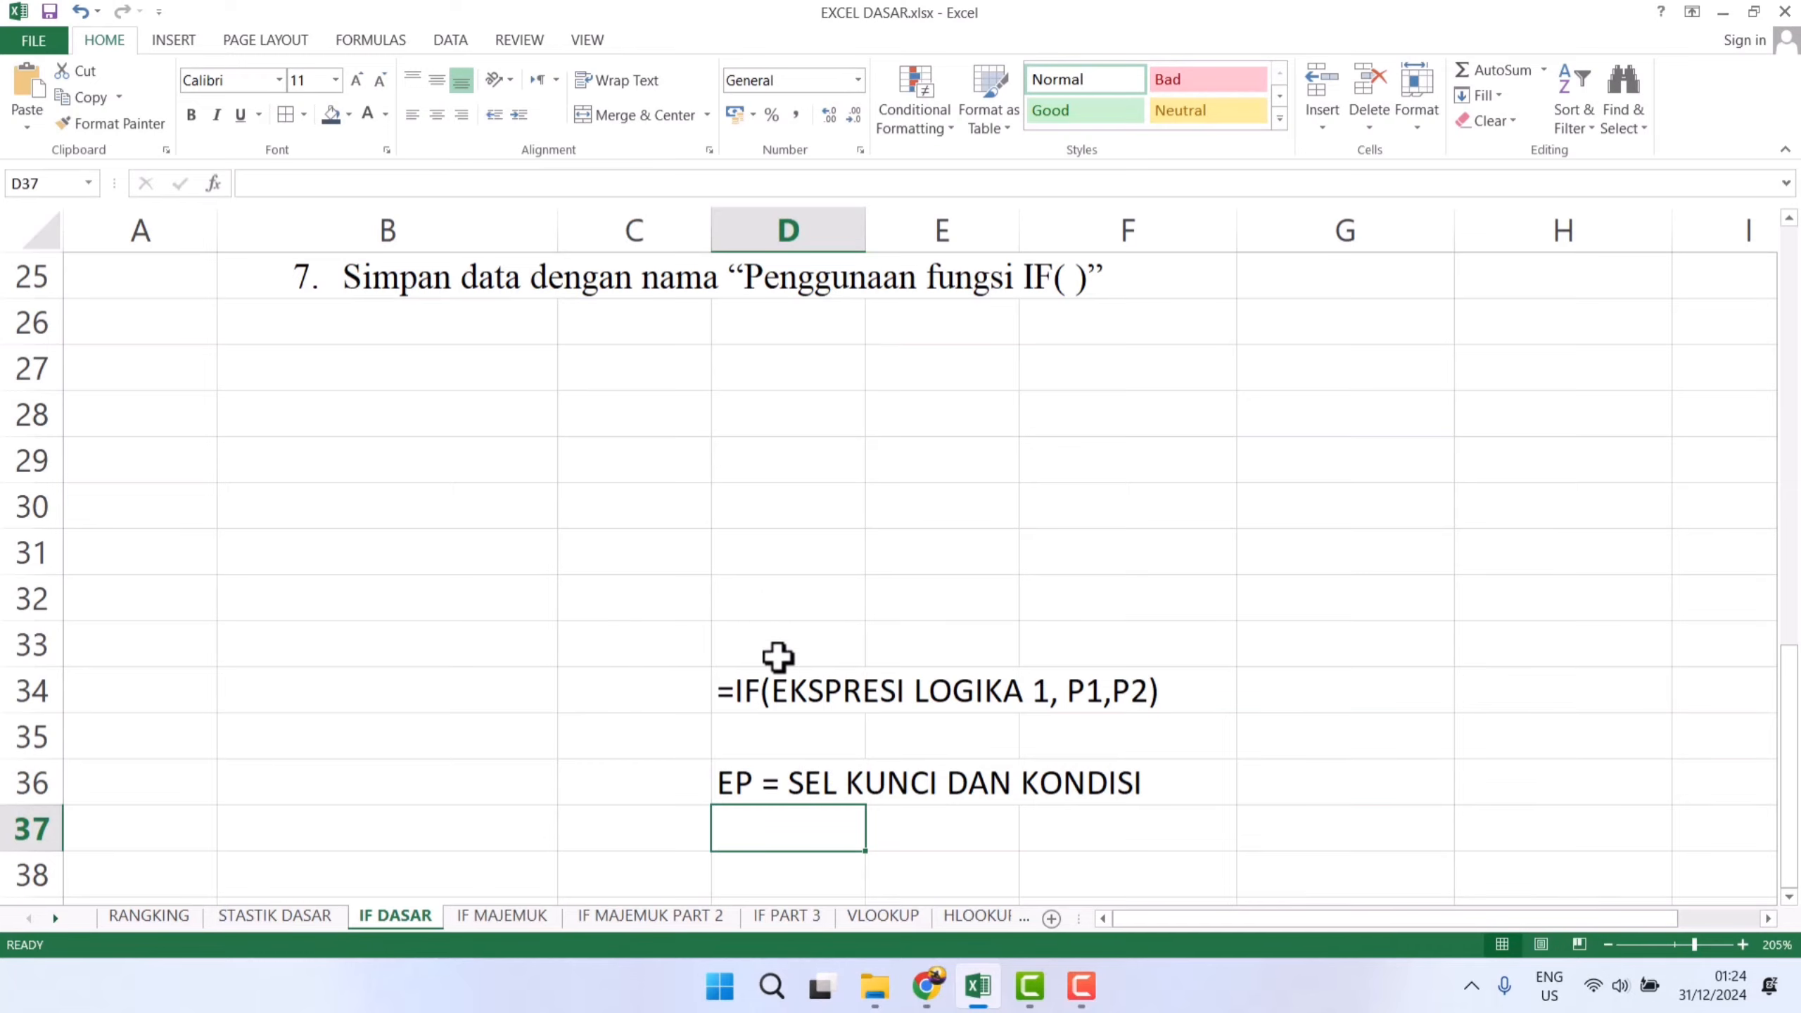
Compare the IF syntax note with the LULUS and GAGAL conditions in rows 23 and 24 and with the grade table
scroll(748, 551, "up", 1)
scroll(747, 551, "up", 1)
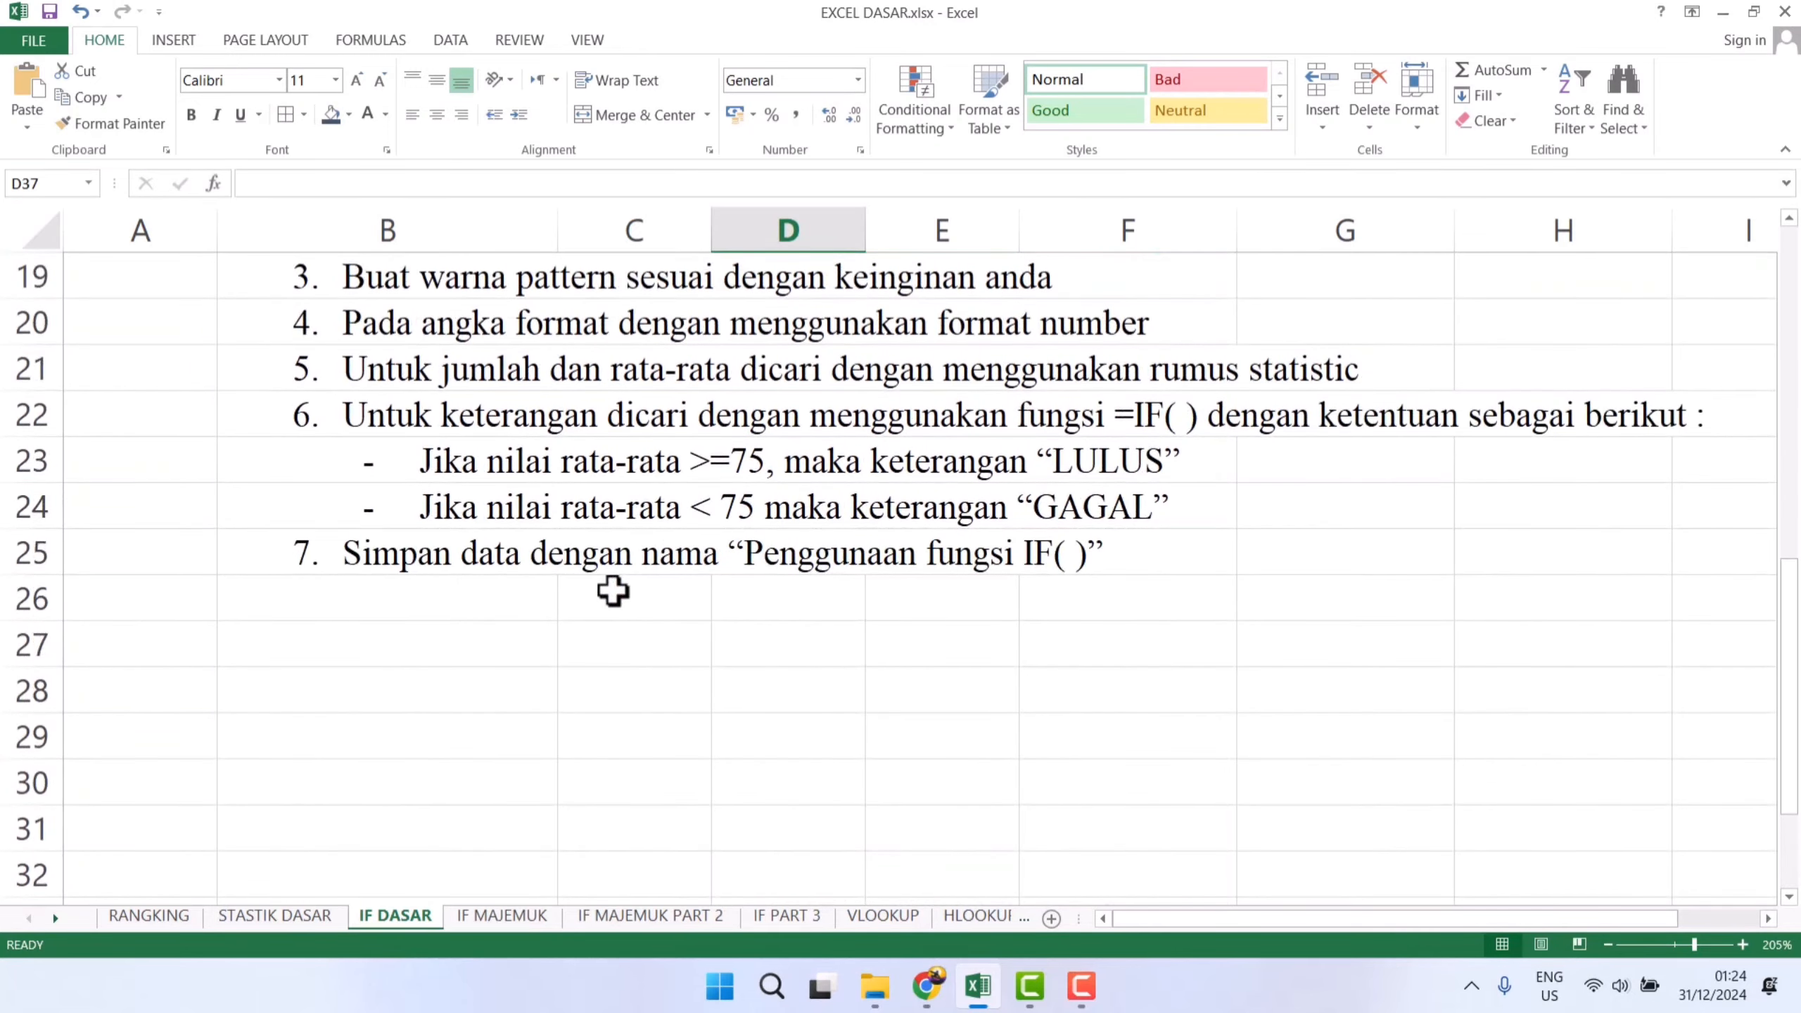
scroll(612, 591, "down", 3)
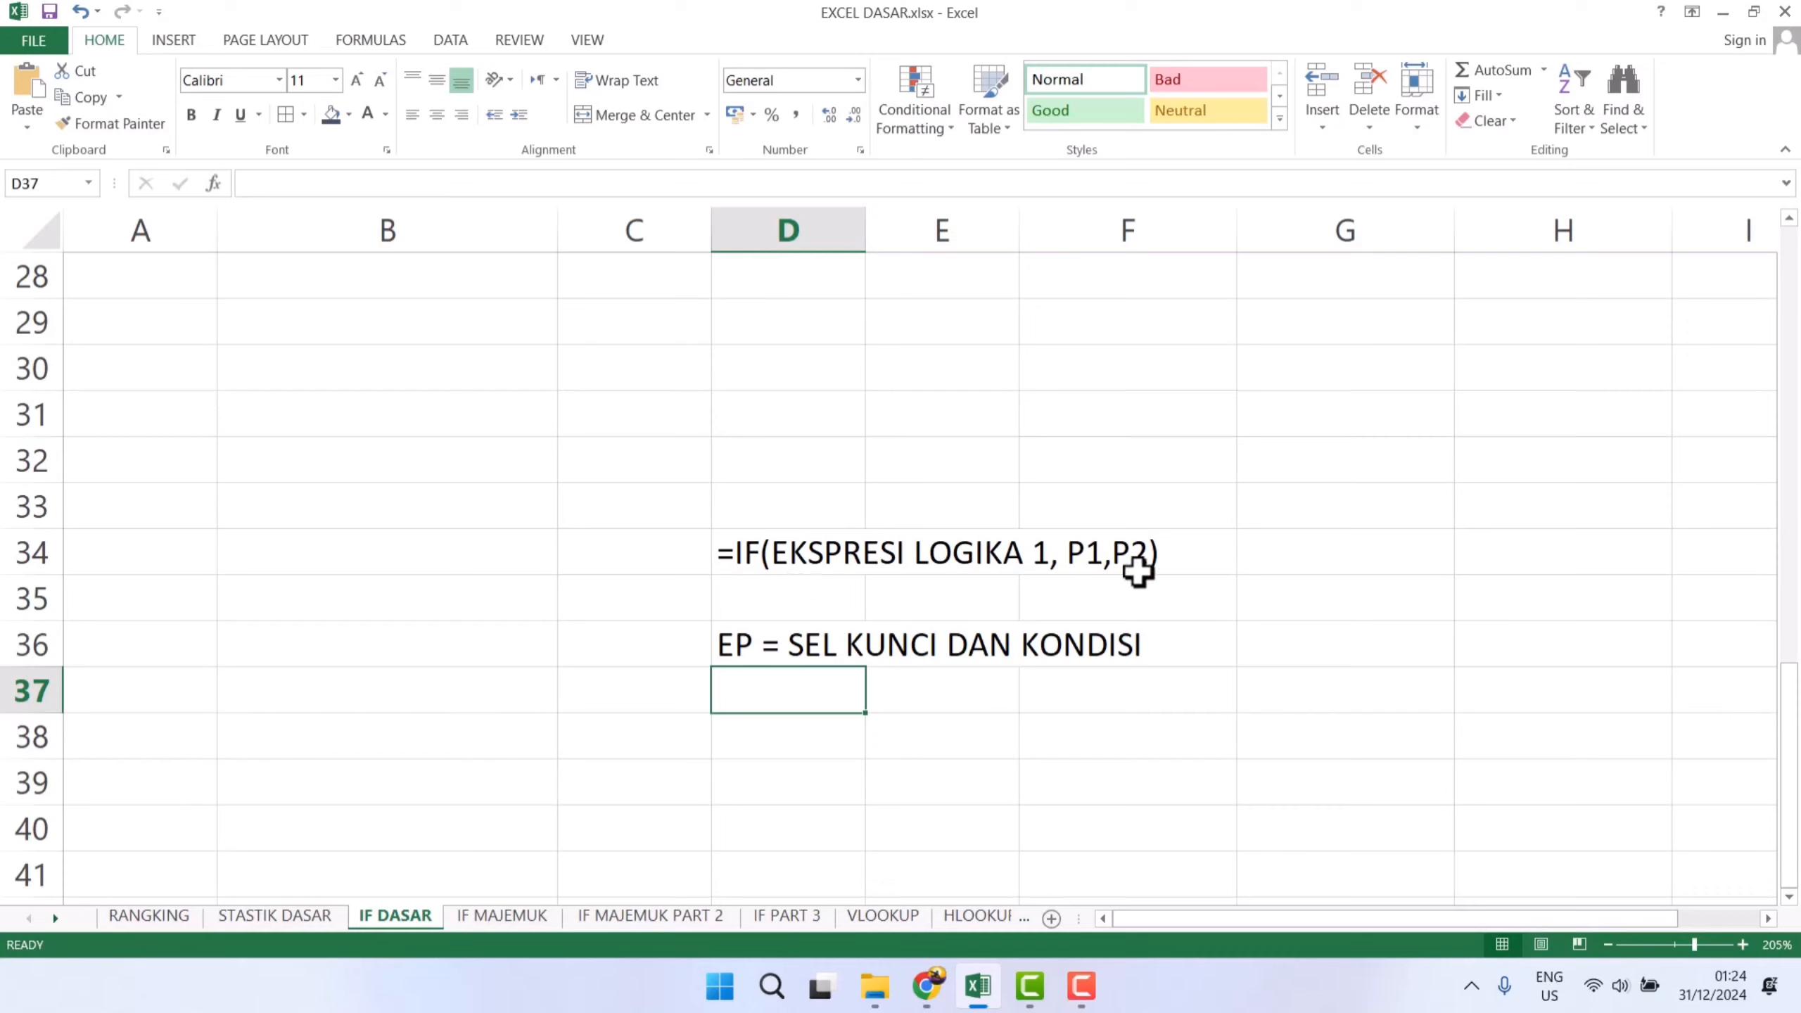
scroll(816, 551, "up", 3)
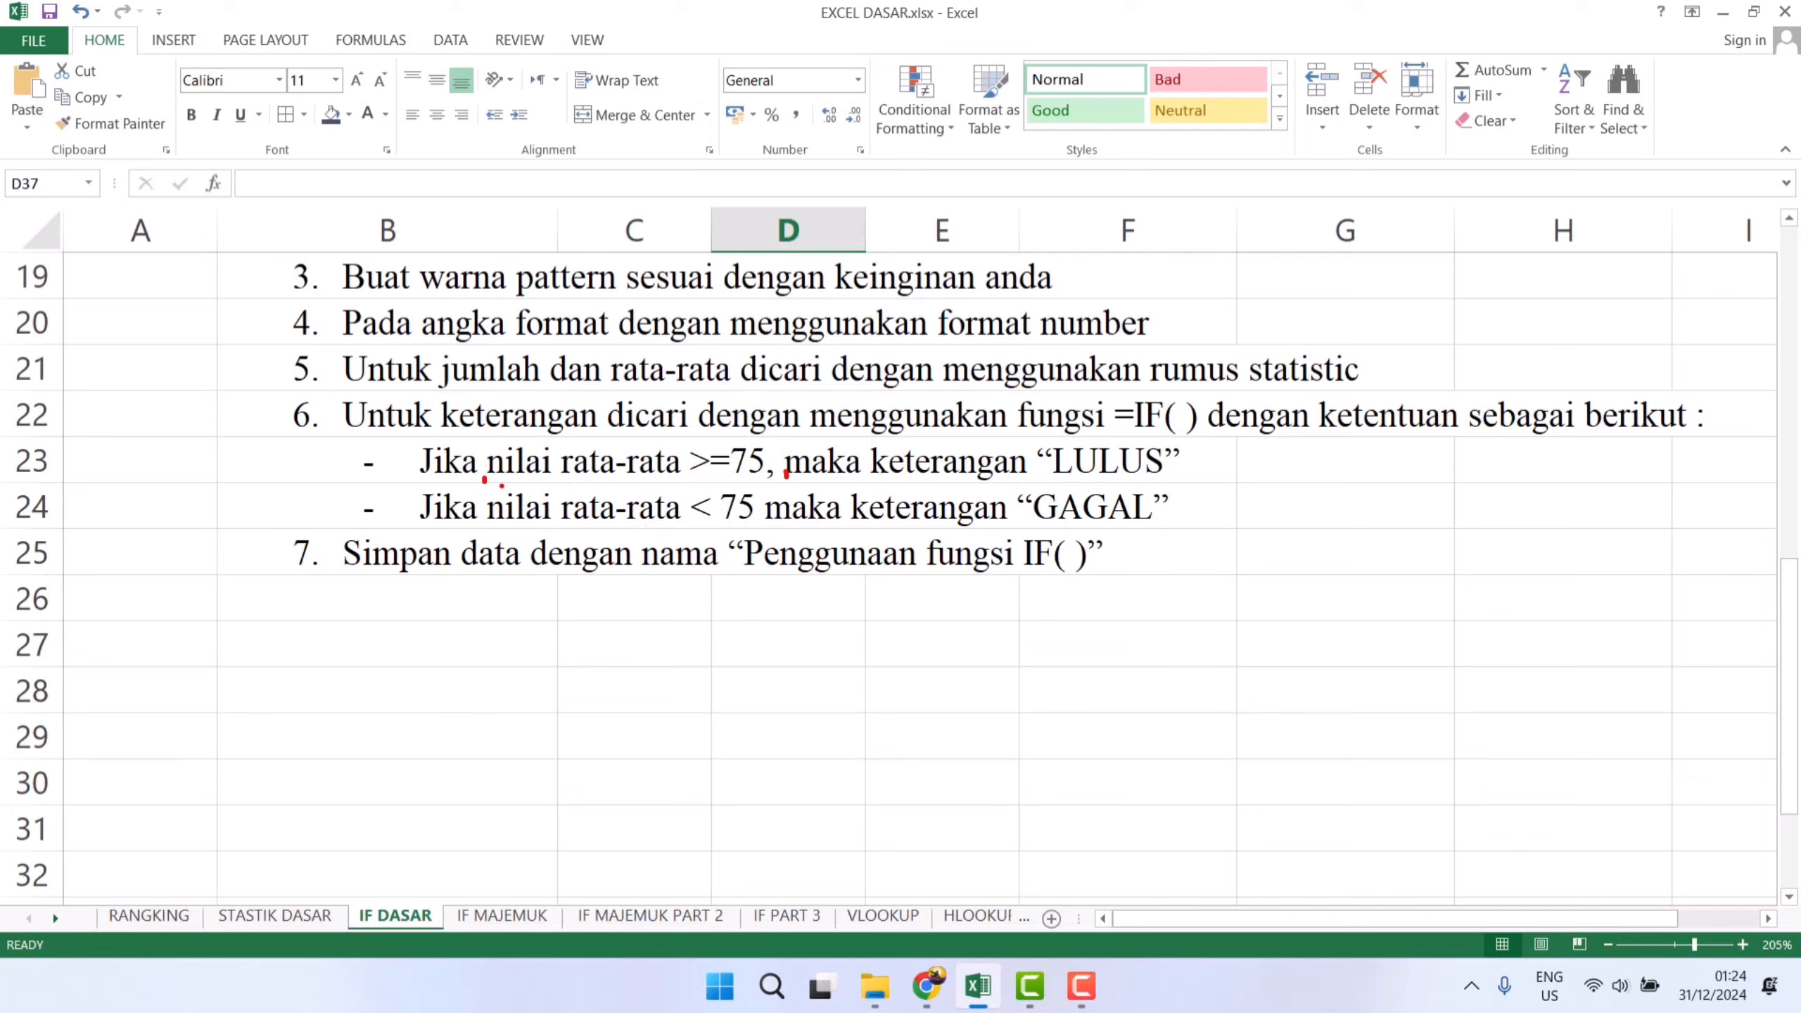
left_click_drag(499, 485, 758, 483)
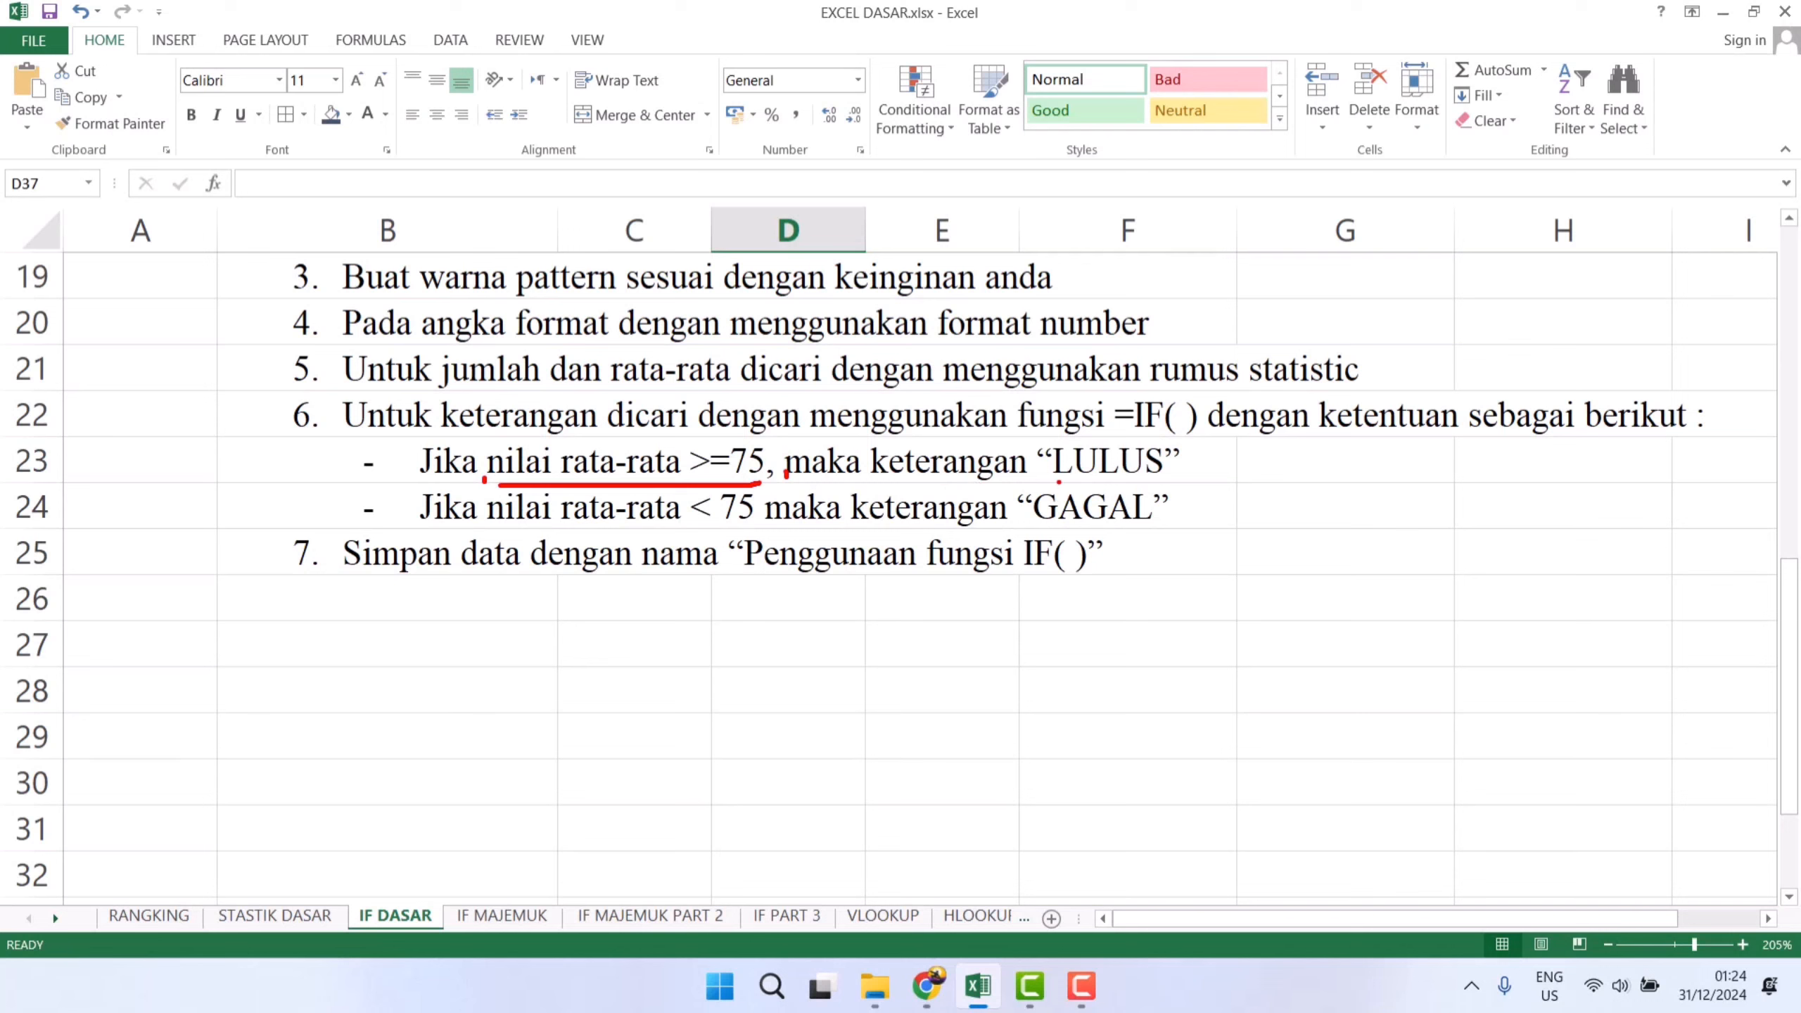
left_click_drag(1041, 482, 1175, 472)
left_click_drag(499, 532, 739, 527)
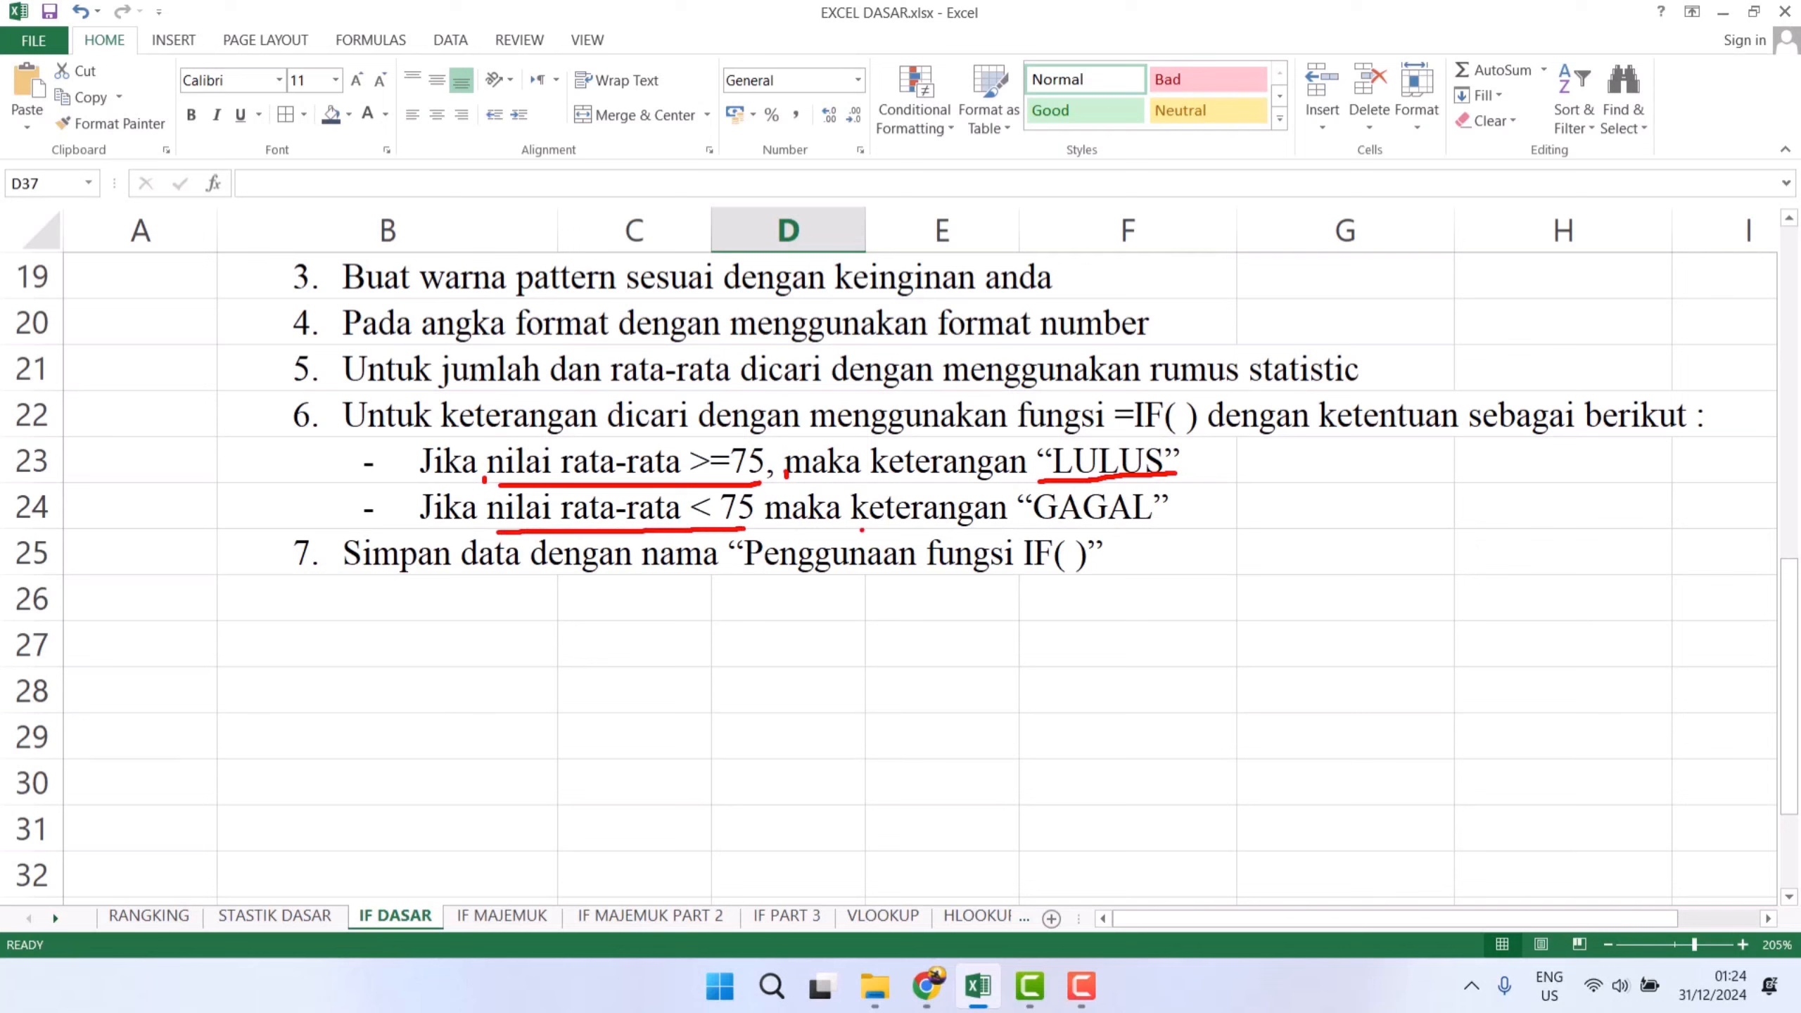
left_click_drag(1024, 527, 1158, 526)
mouse_move(488, 439)
left_mouse_down()
mouse_move(669, 431)
mouse_move(685, 468)
mouse_move(624, 495)
mouse_move(491, 498)
mouse_move(489, 451)
left_mouse_up()
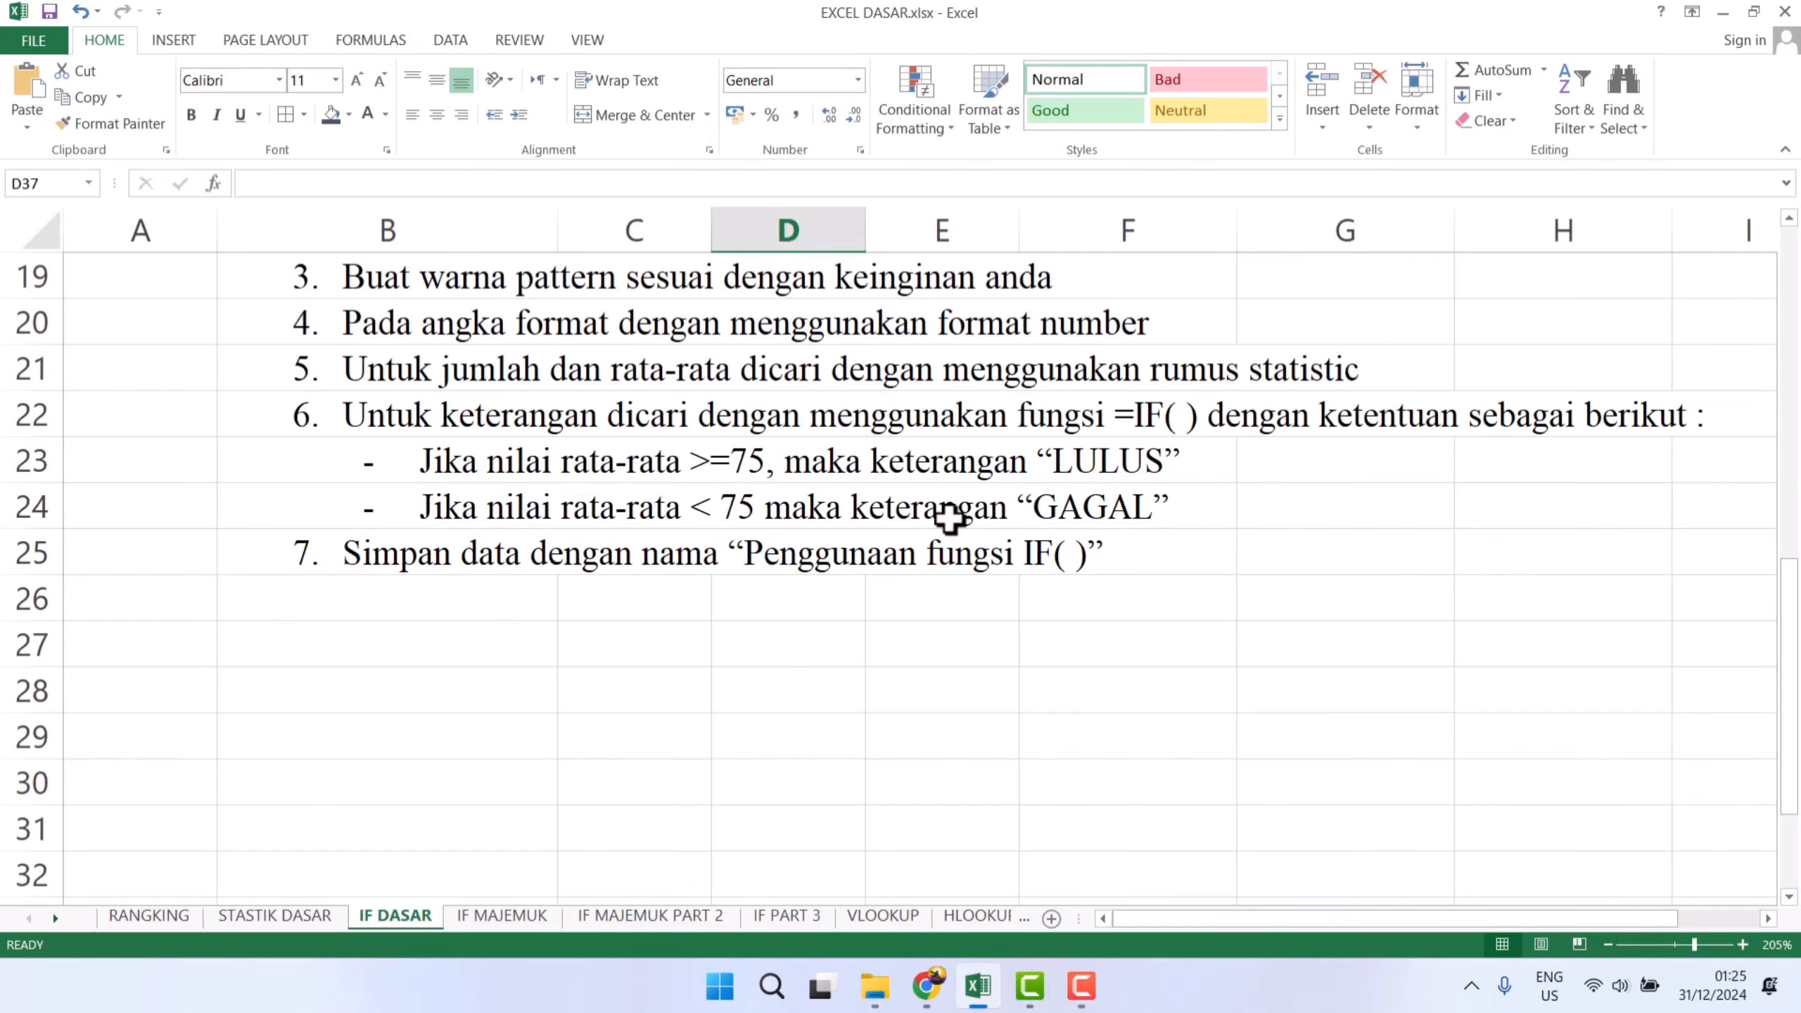
scroll(953, 510, "up", 5)
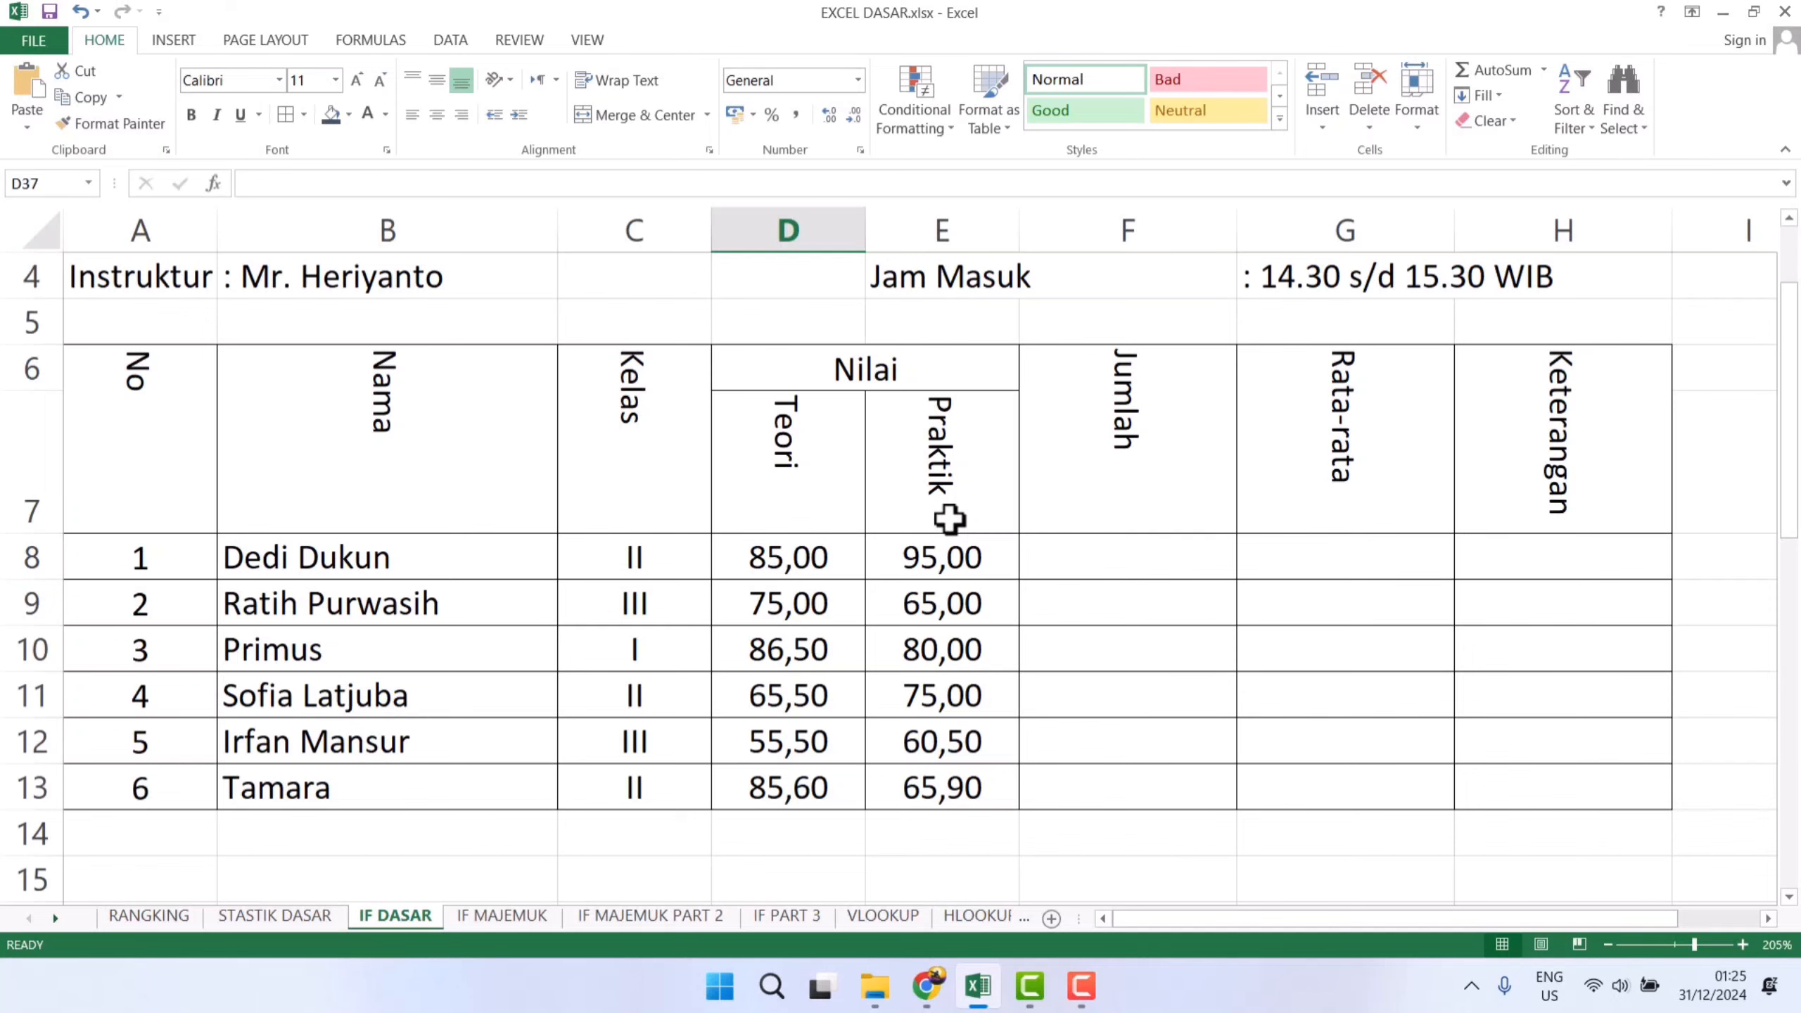
scroll(1069, 644, "down", 9)
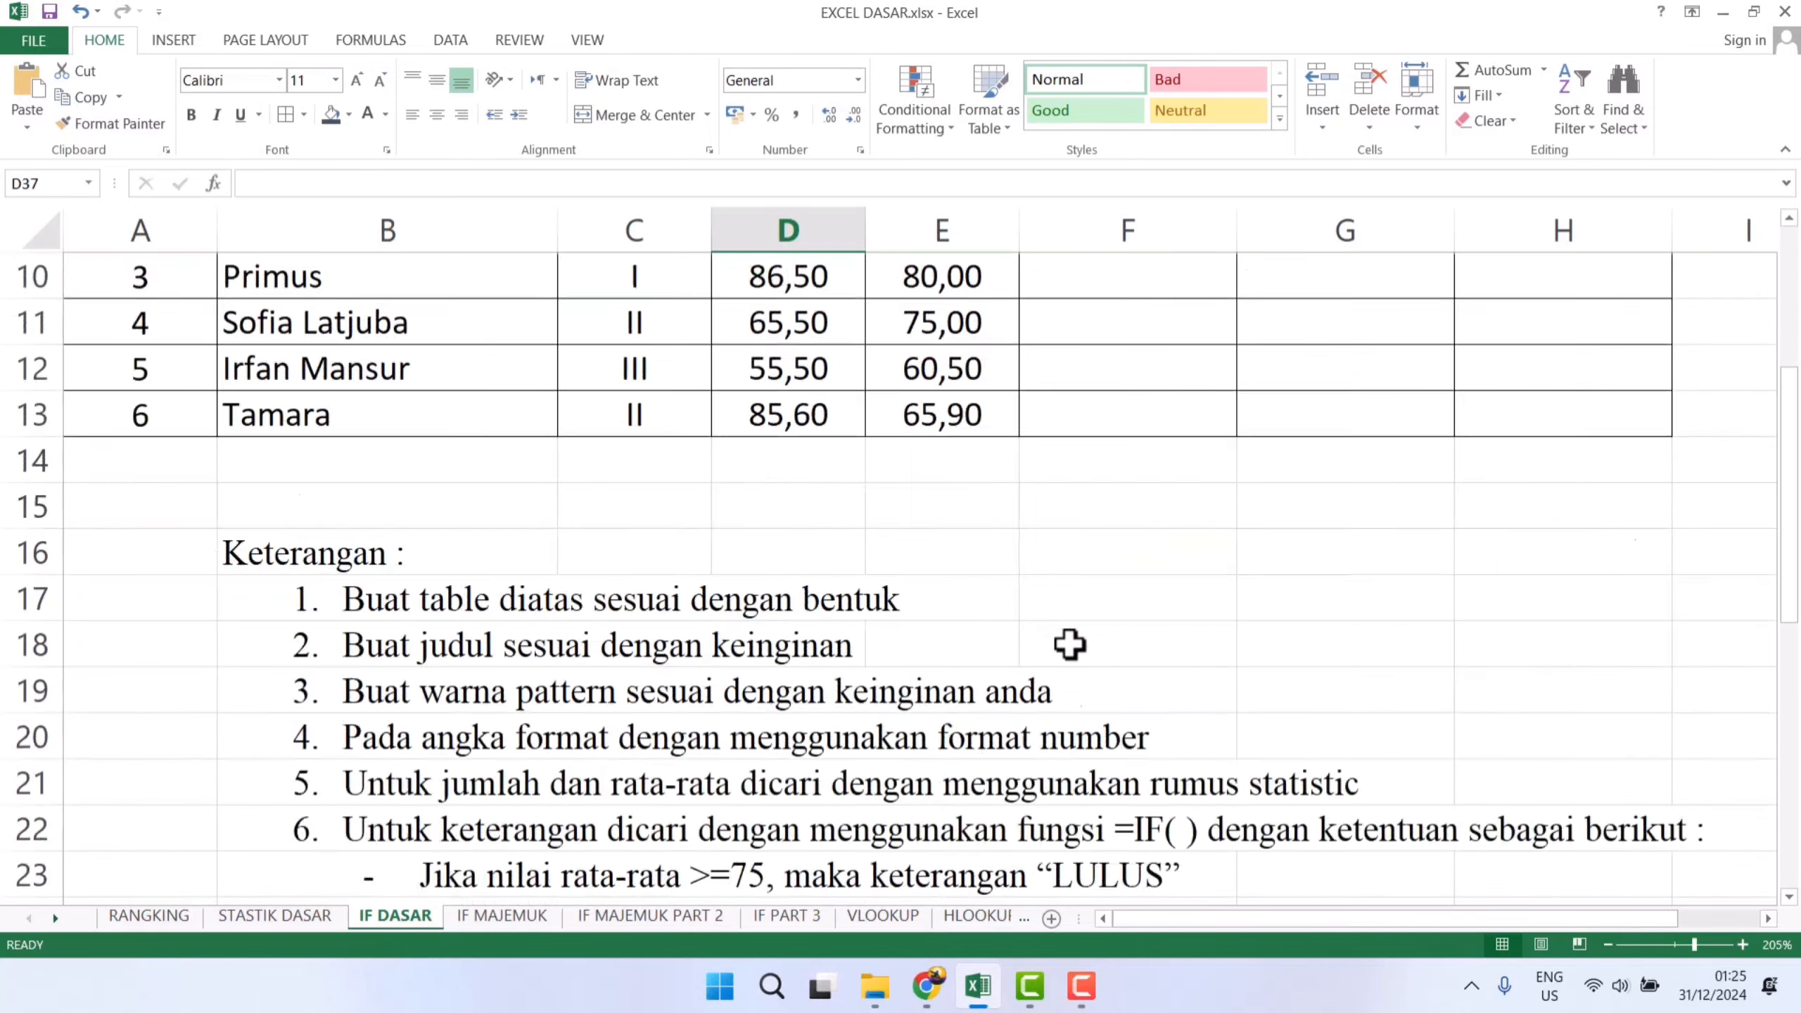
scroll(1010, 595, "up", 2)
scroll(1010, 595, "up", 4)
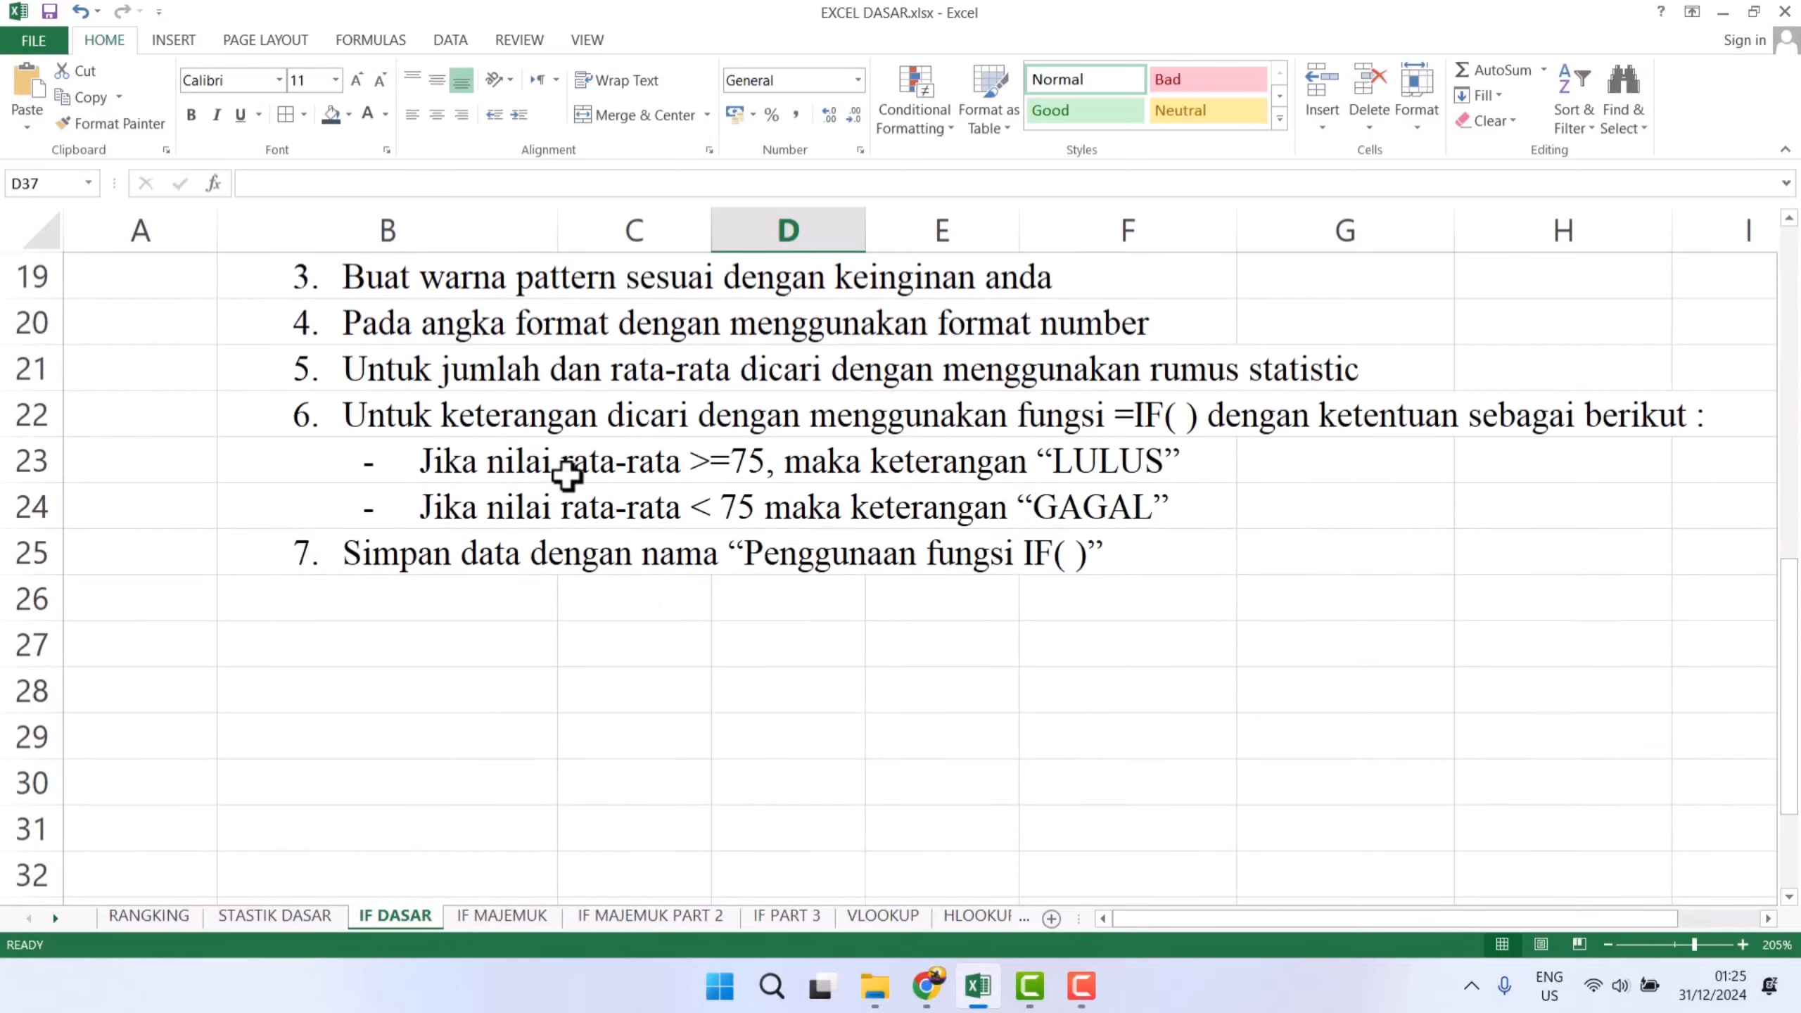
Enter =SUM(D8:E8) in F8 and fill it down the Jumlah column through row 13
scroll(935, 617, "up", 4)
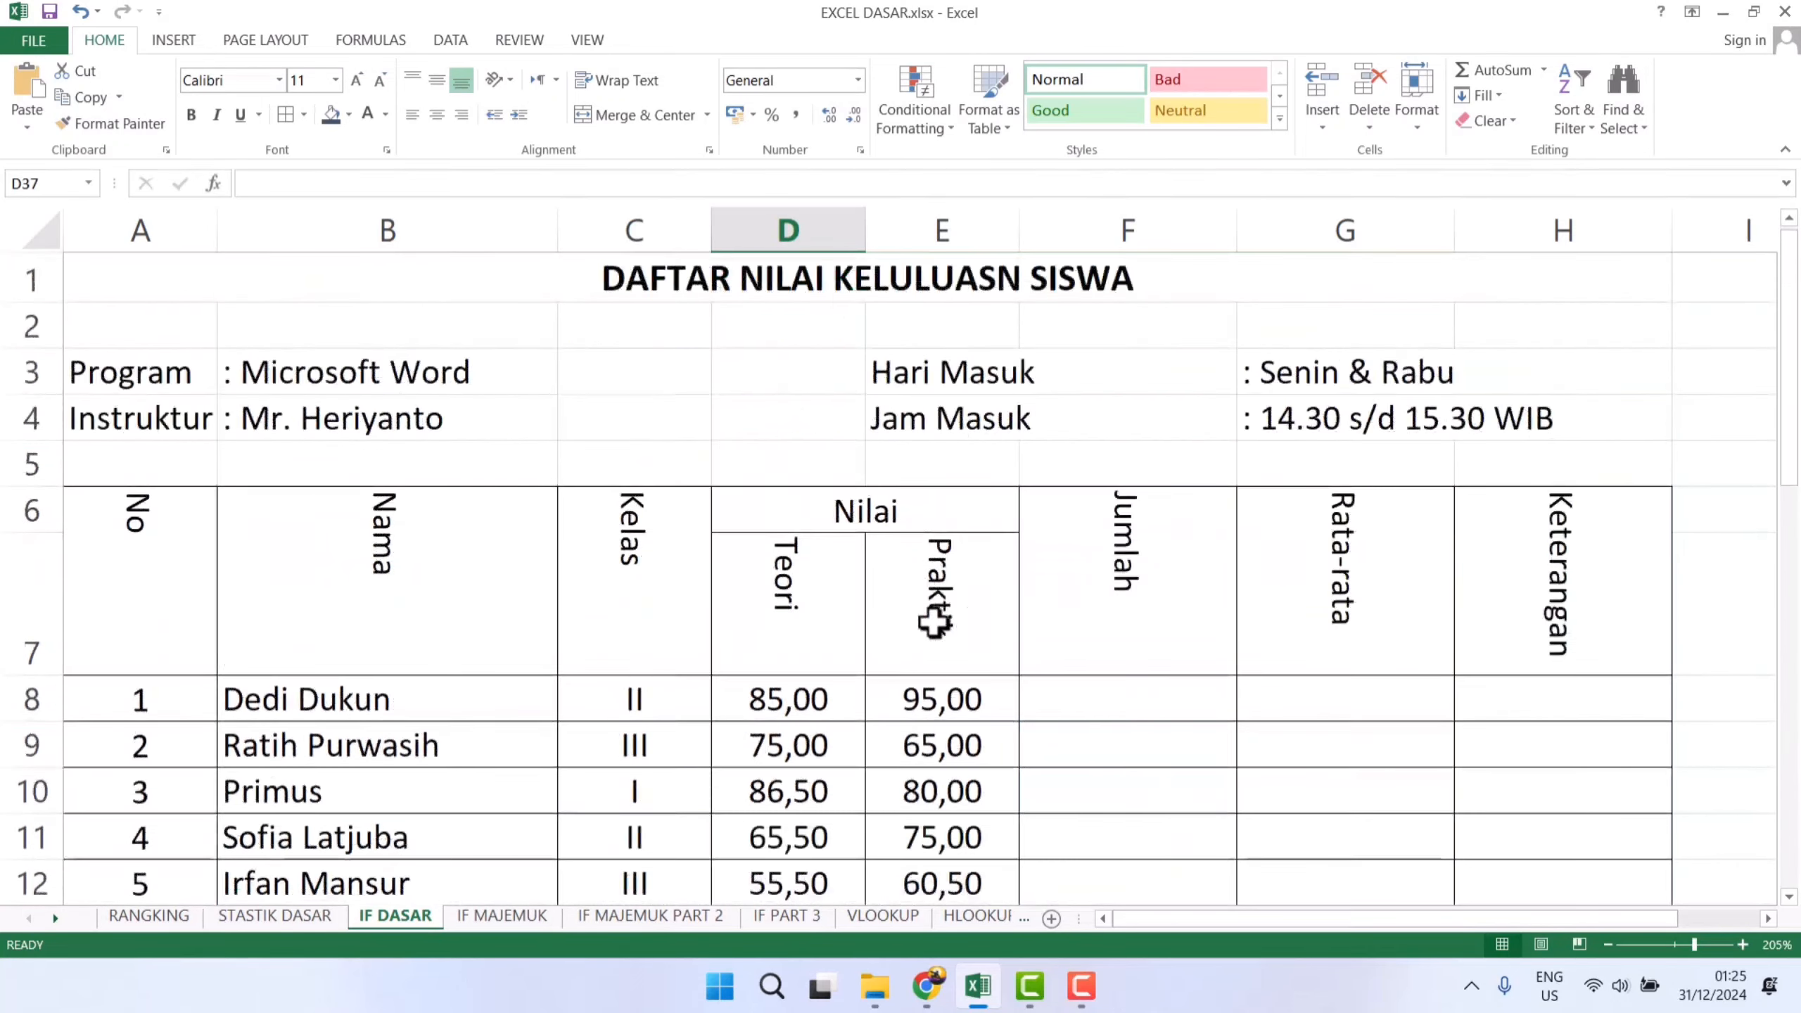
scroll(1242, 623, "down", 1)
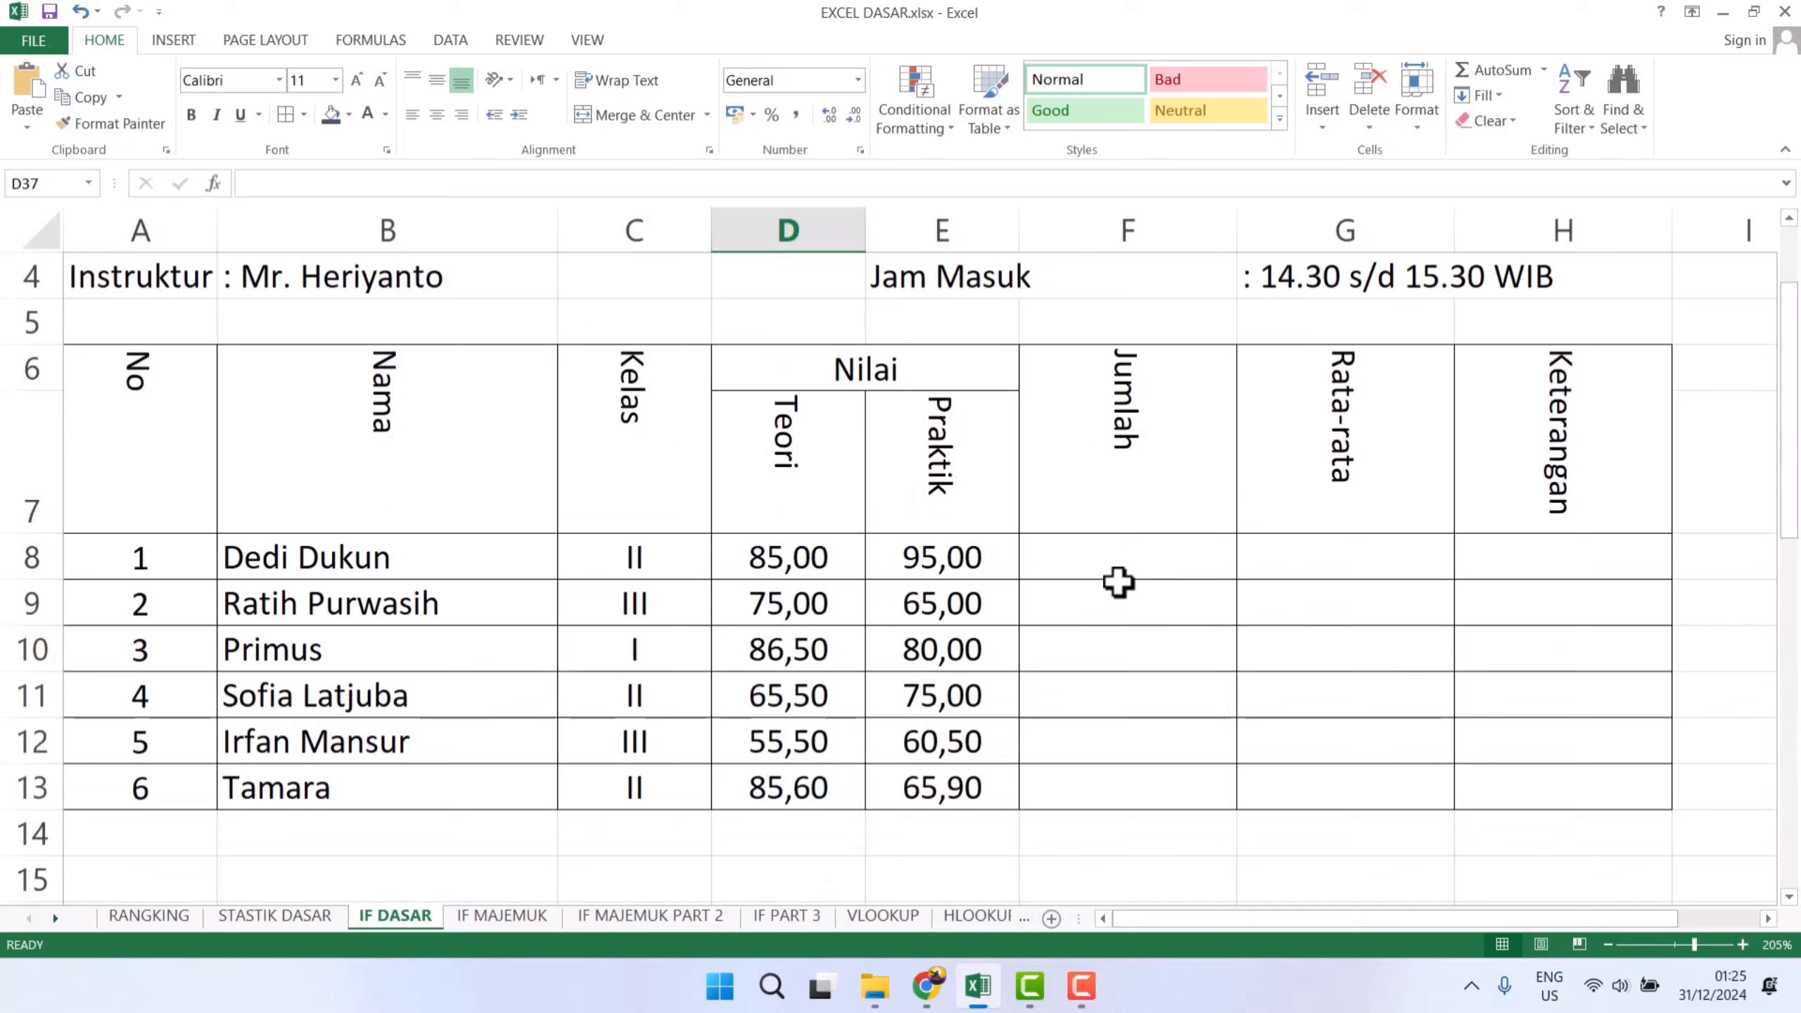
left_click(1120, 558)
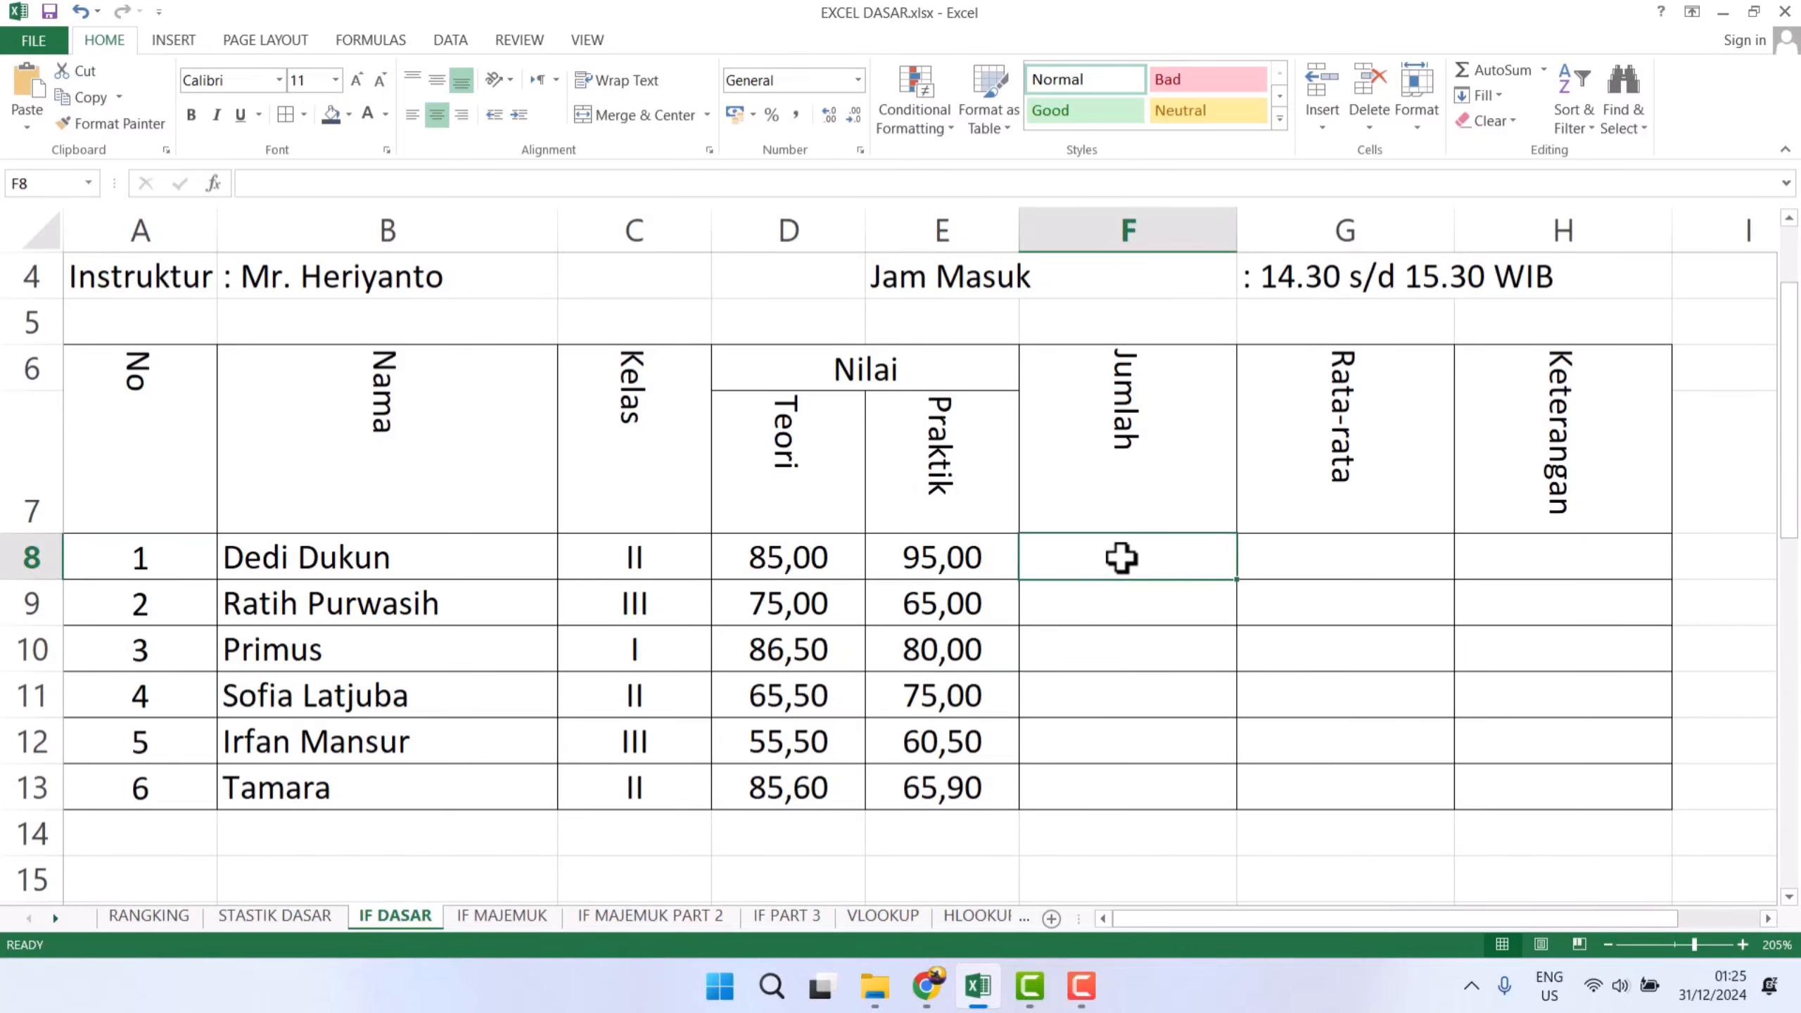
type("=SUM(")
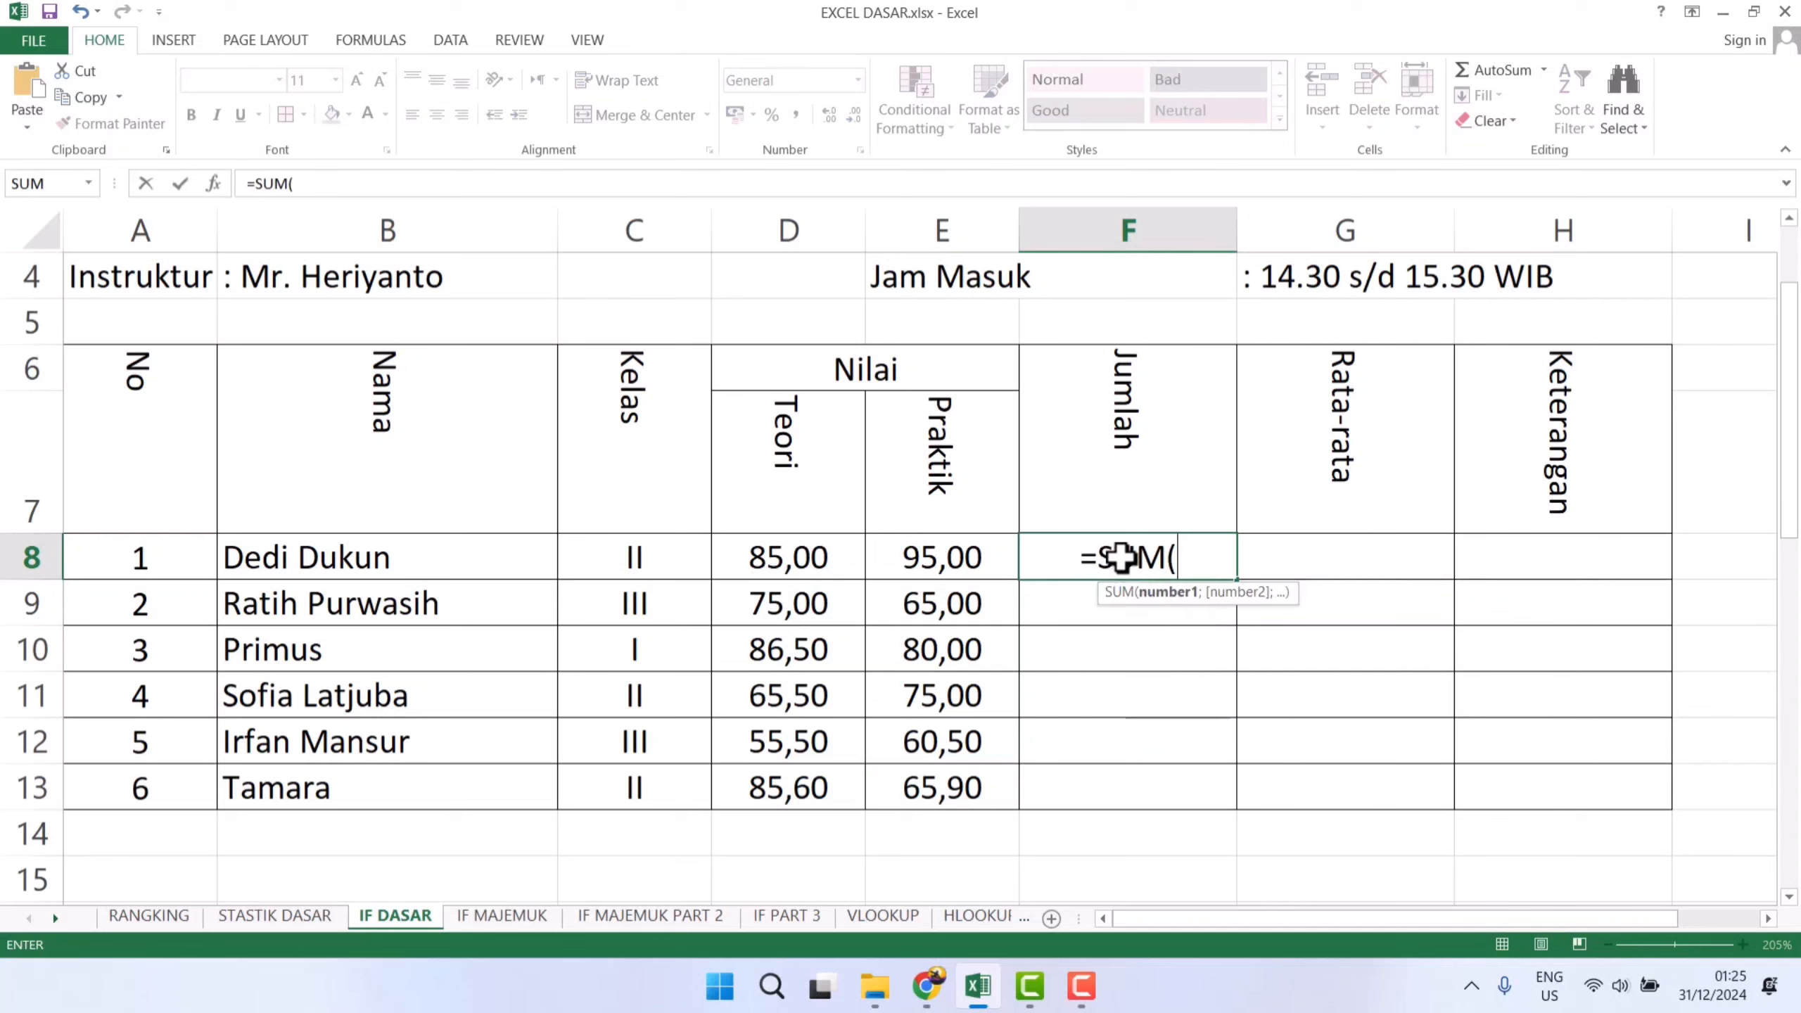
left_click_drag(762, 558, 863, 558)
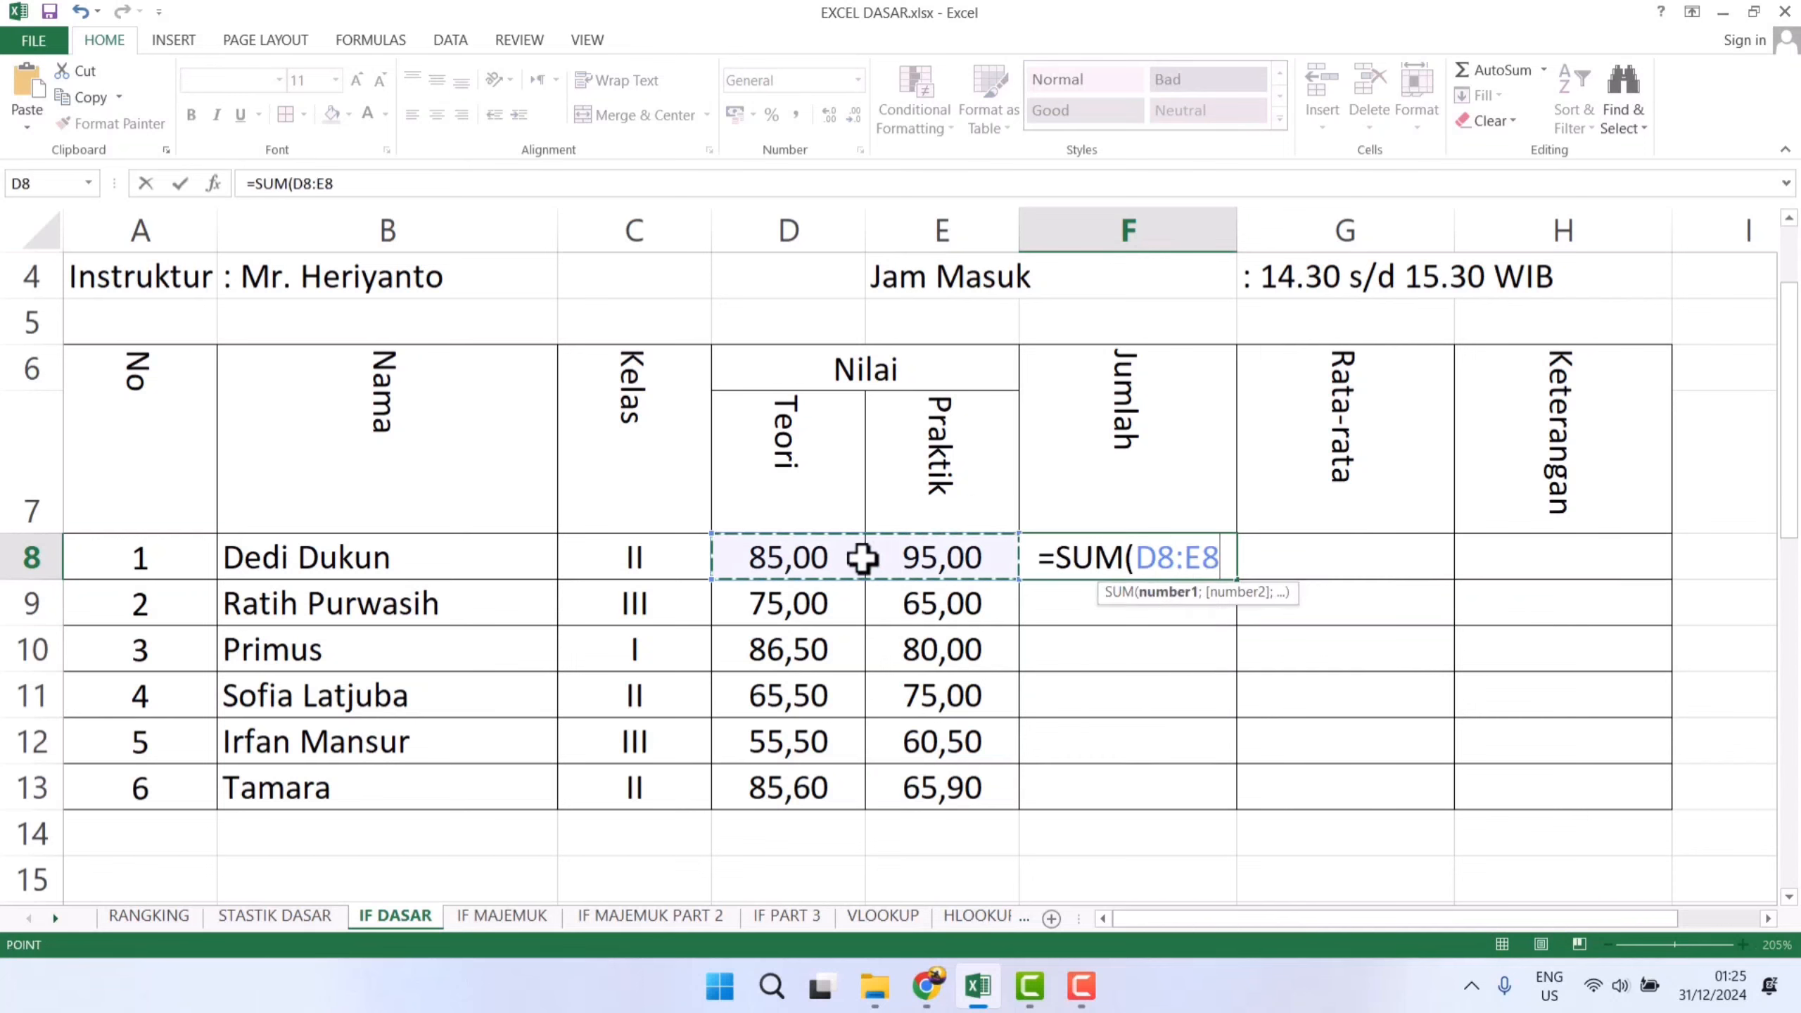
key("Return")
left_click(1105, 559)
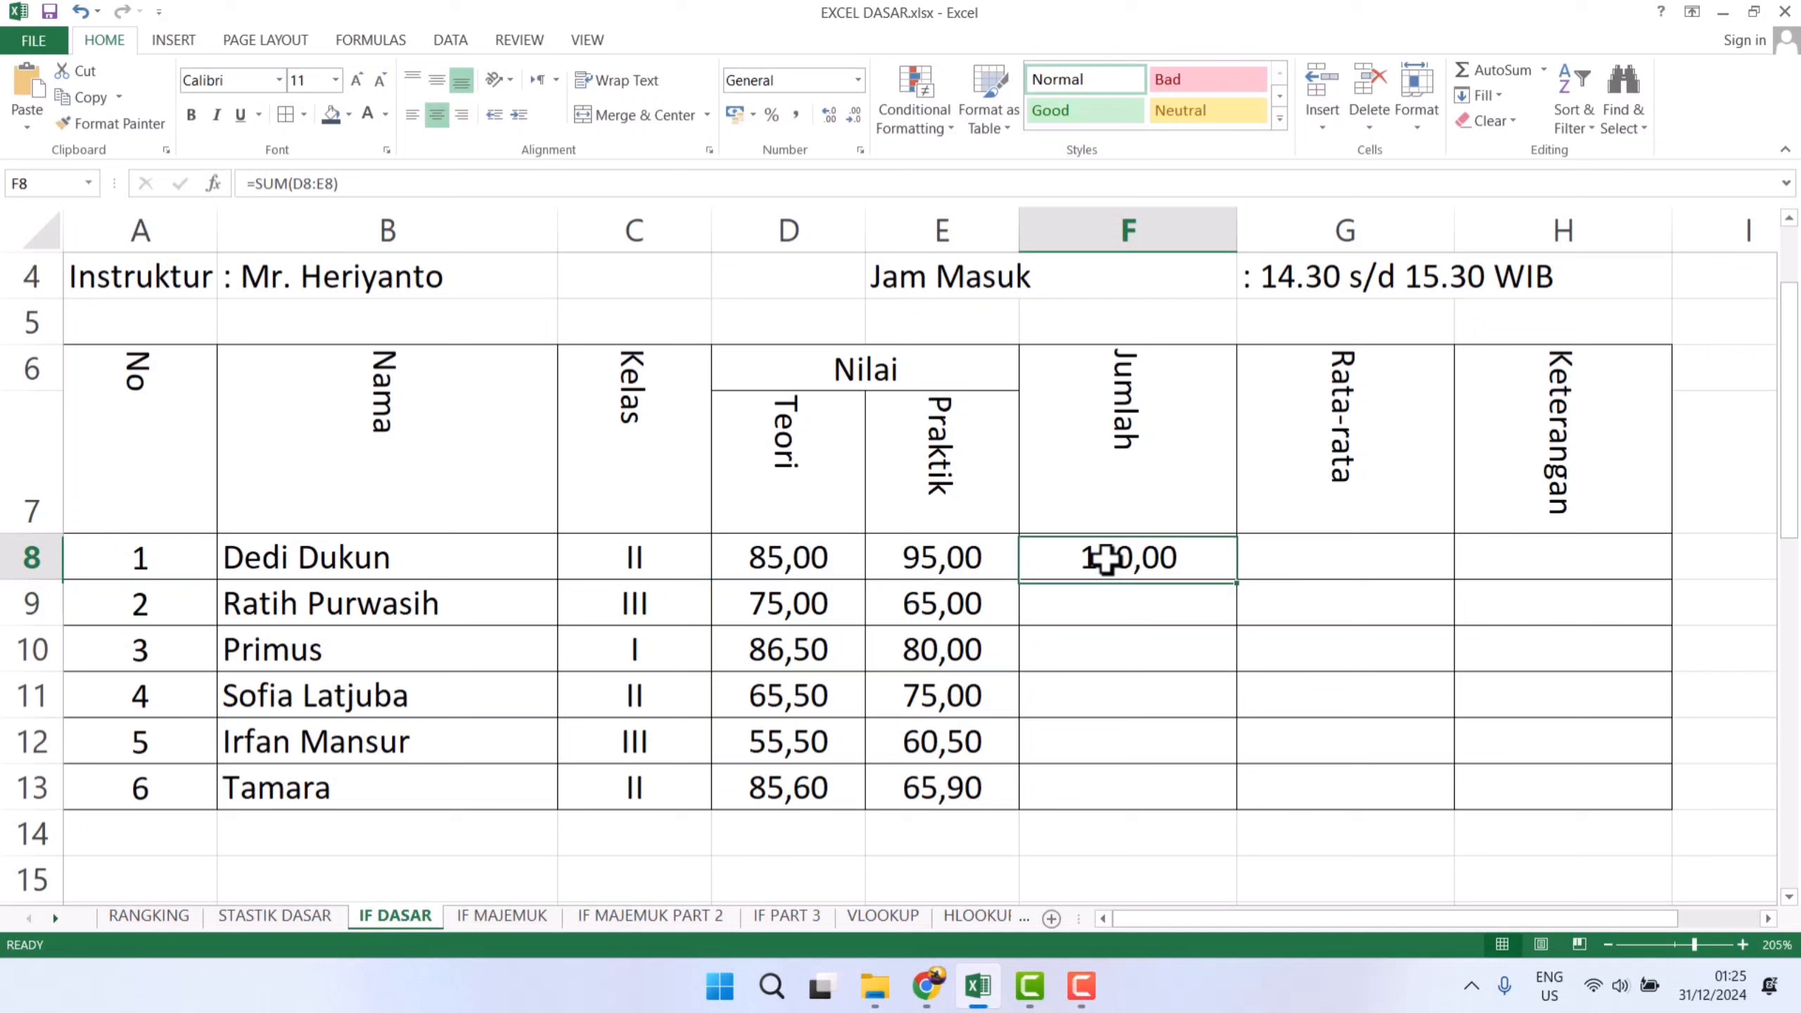
double_click(1237, 584)
Enter =AVERAGE(D8:E8) in G8 and fill it down the Rata-rata column through row 13
left_click(1298, 559)
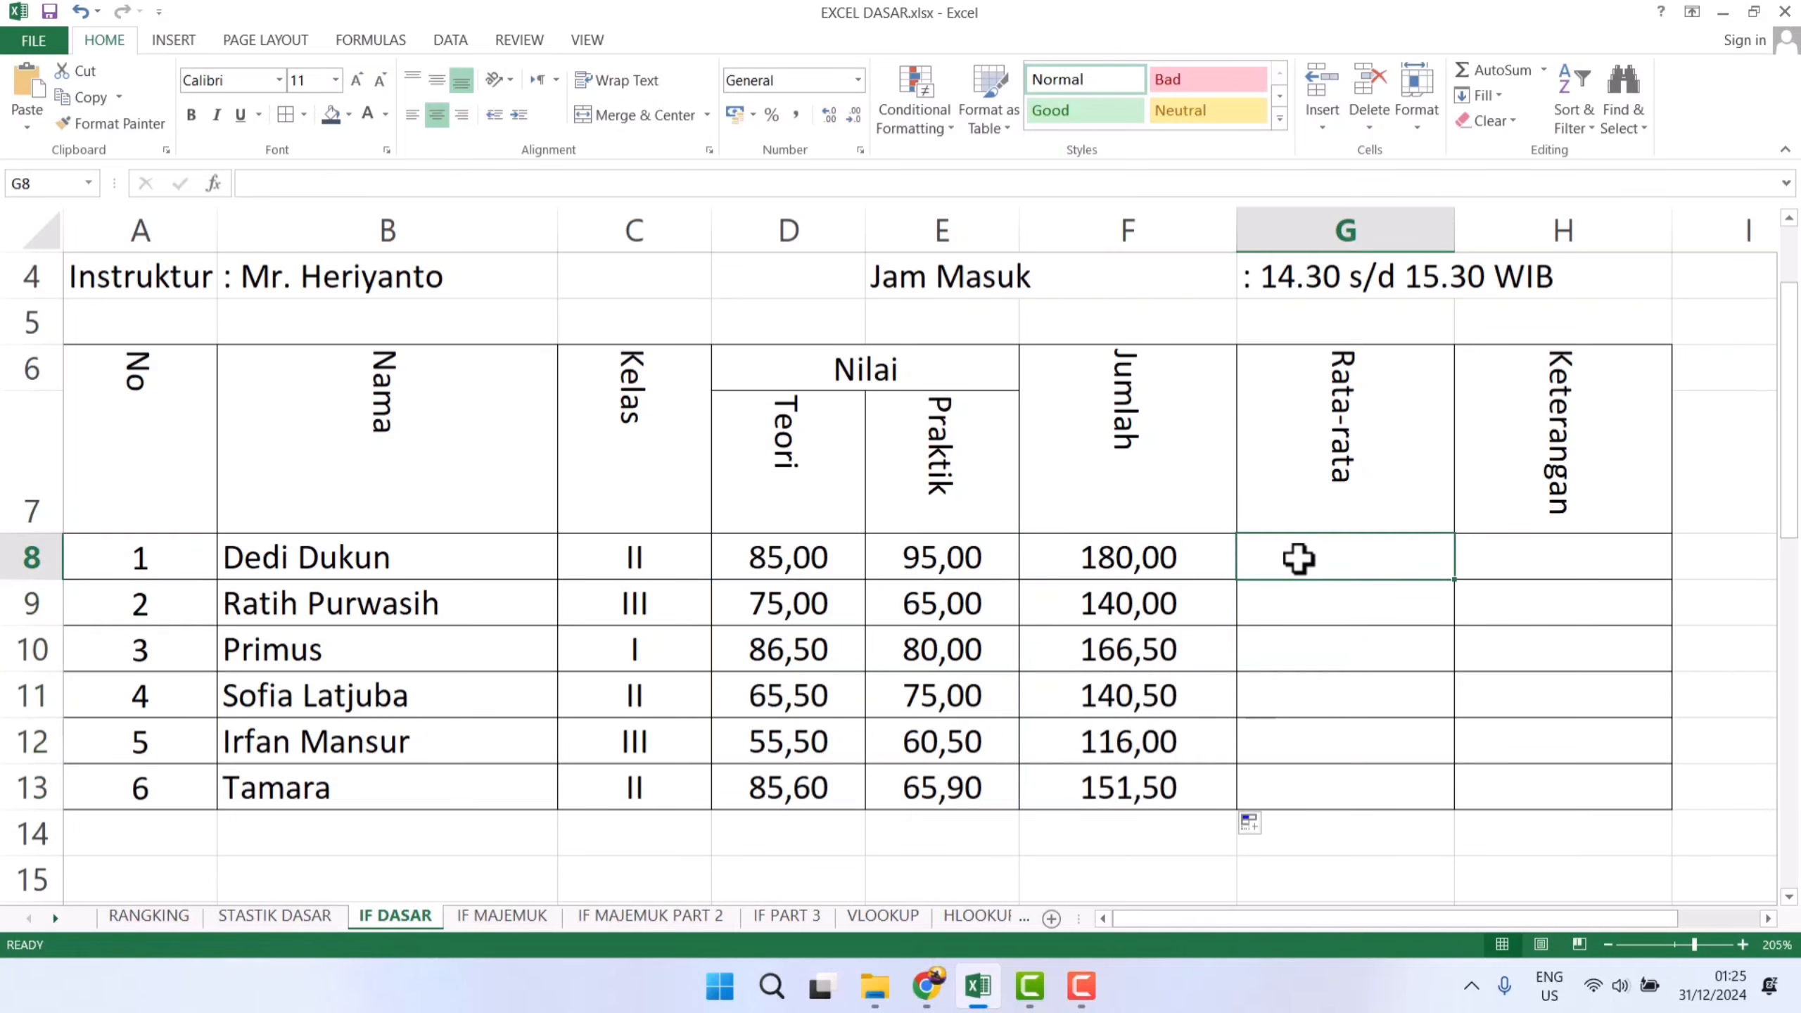
type("=AVERAGE")
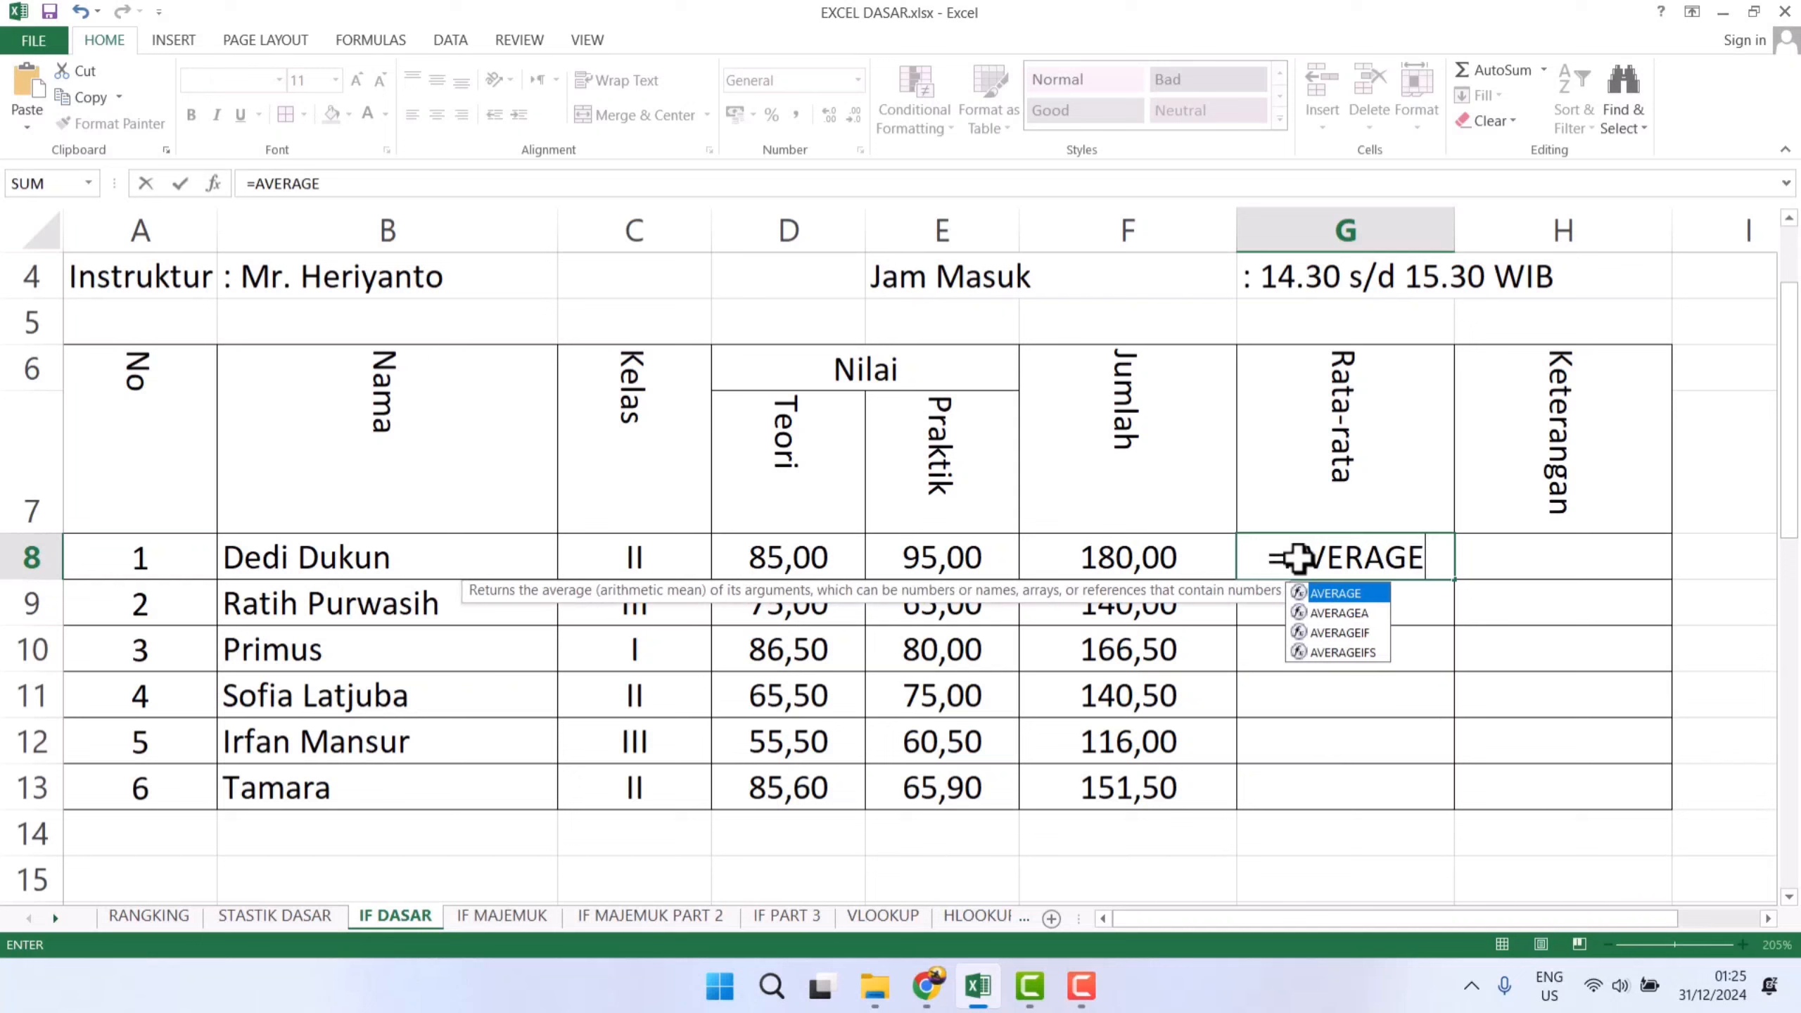
type("(")
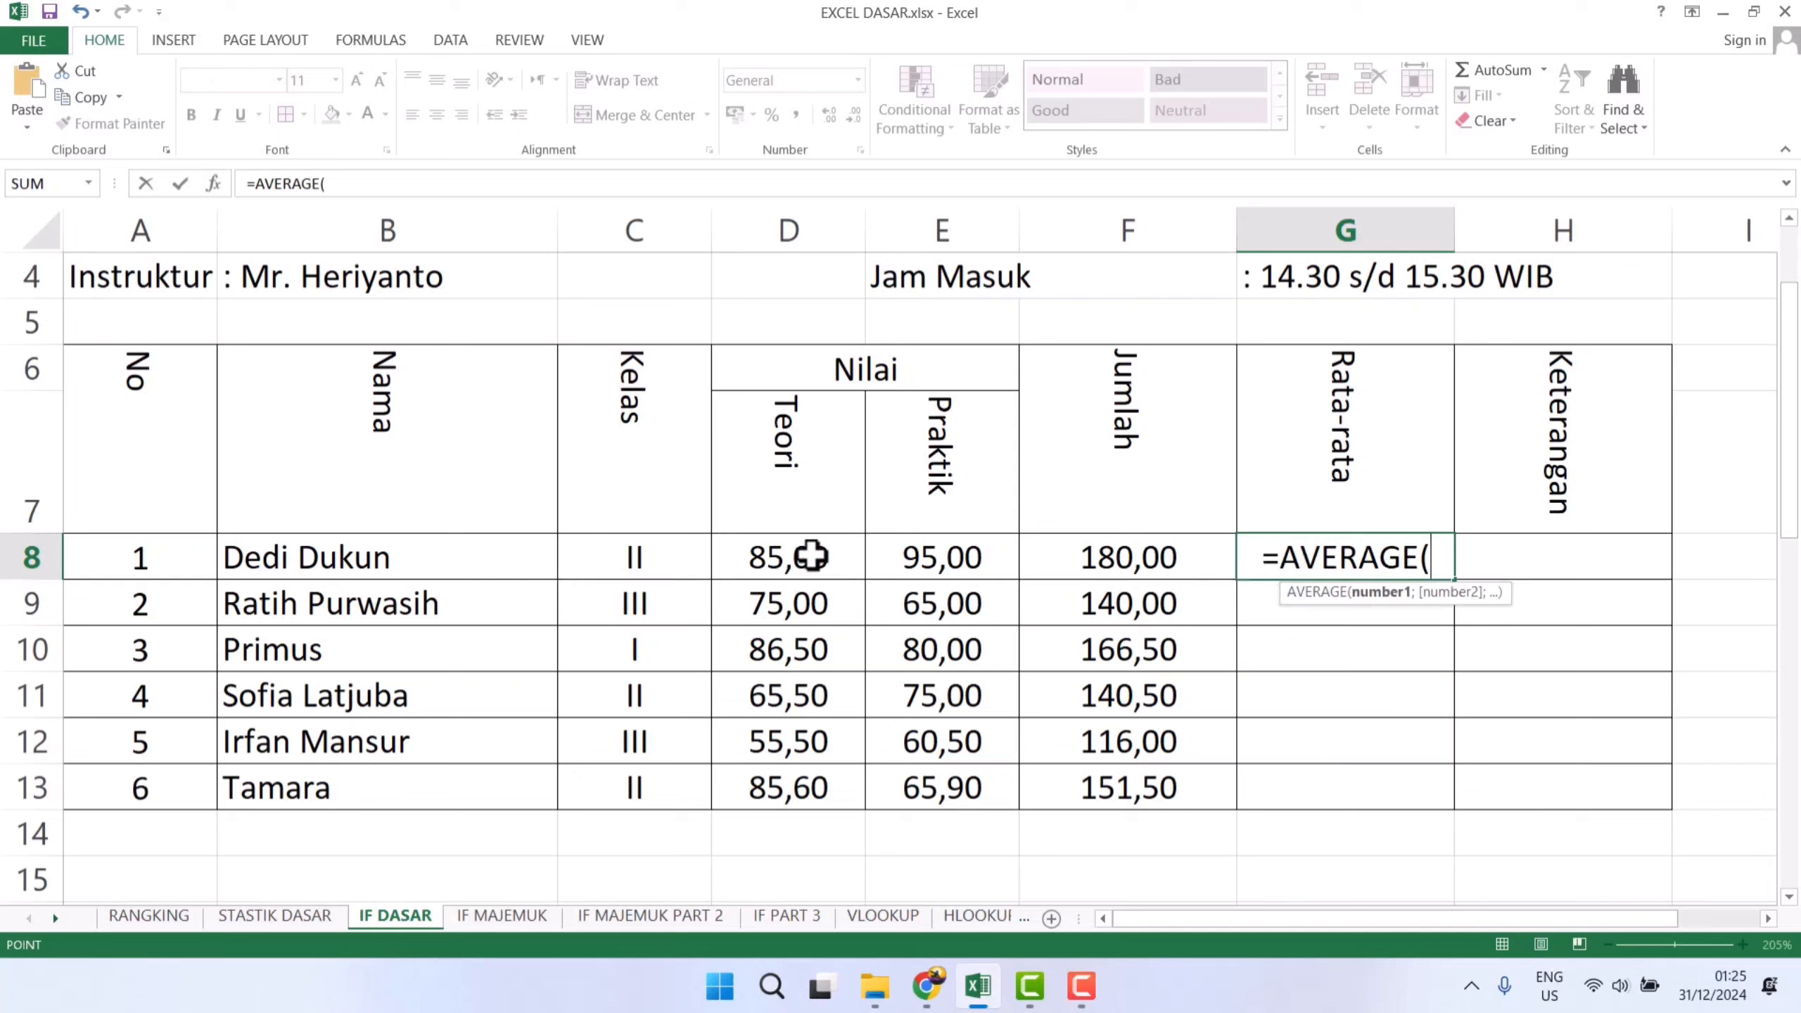
left_click_drag(810, 558, 896, 559)
key("Return")
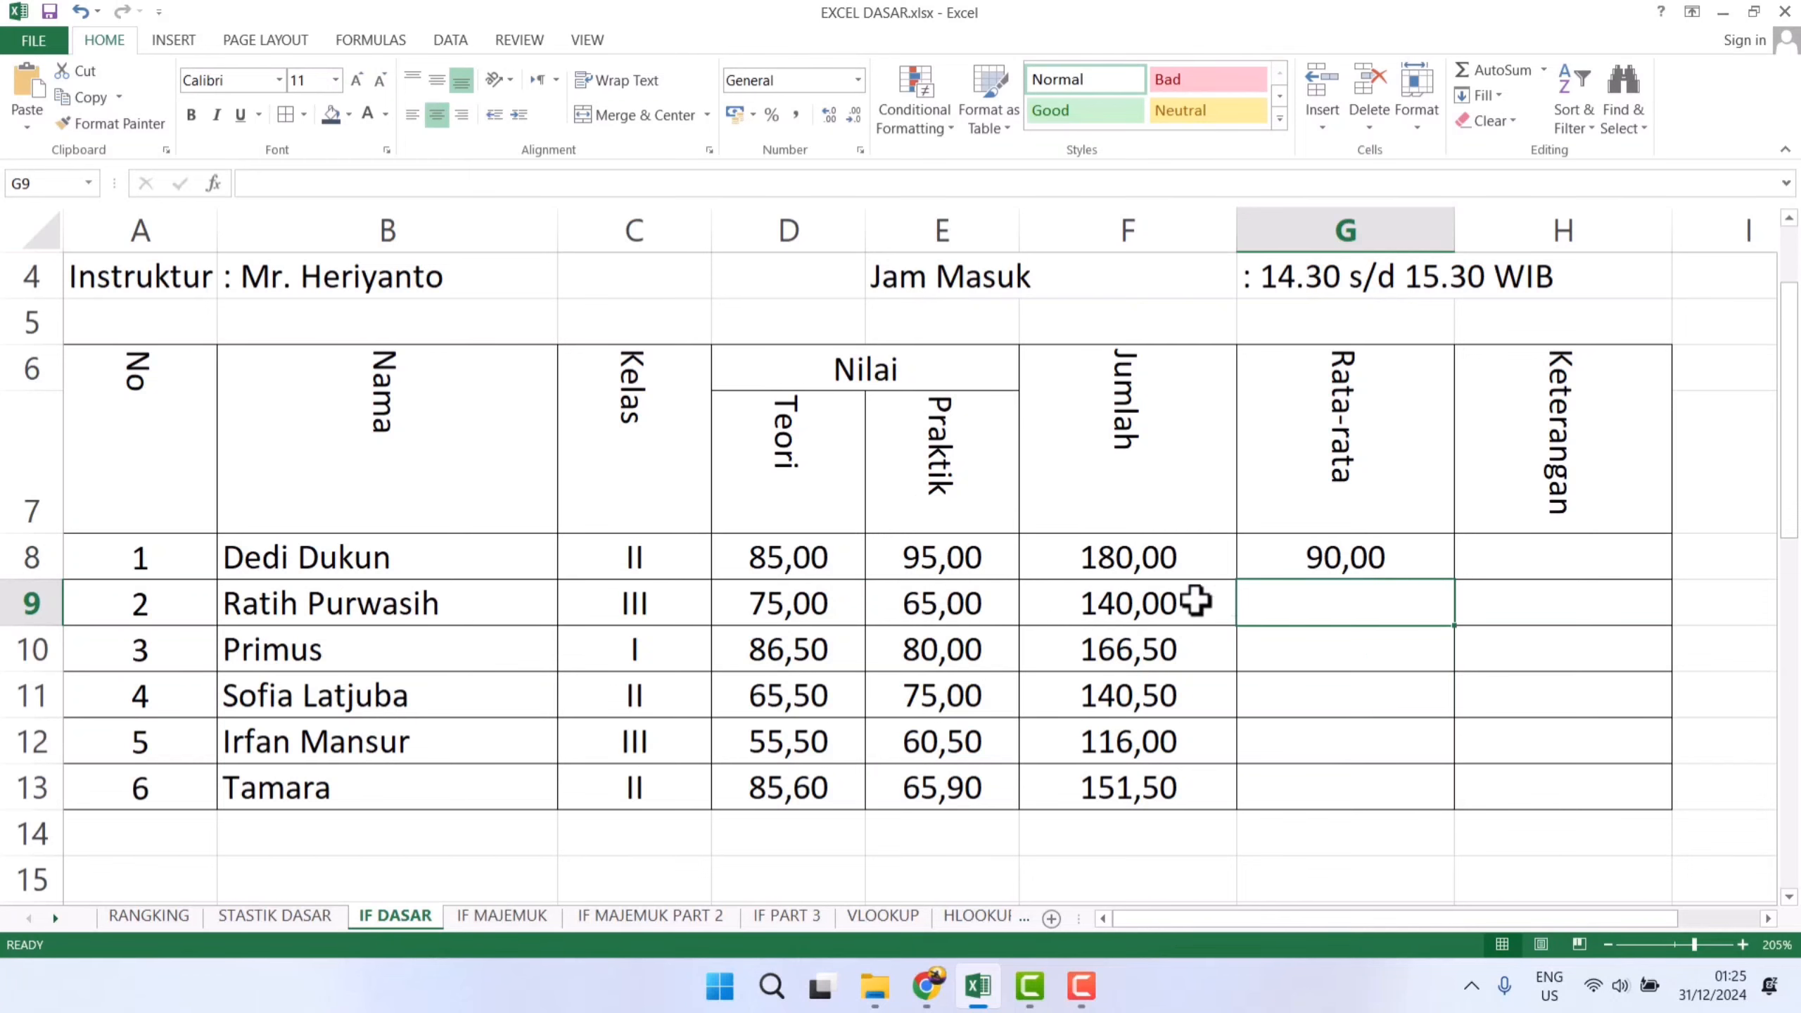
left_click(1375, 559)
double_click(1453, 579)
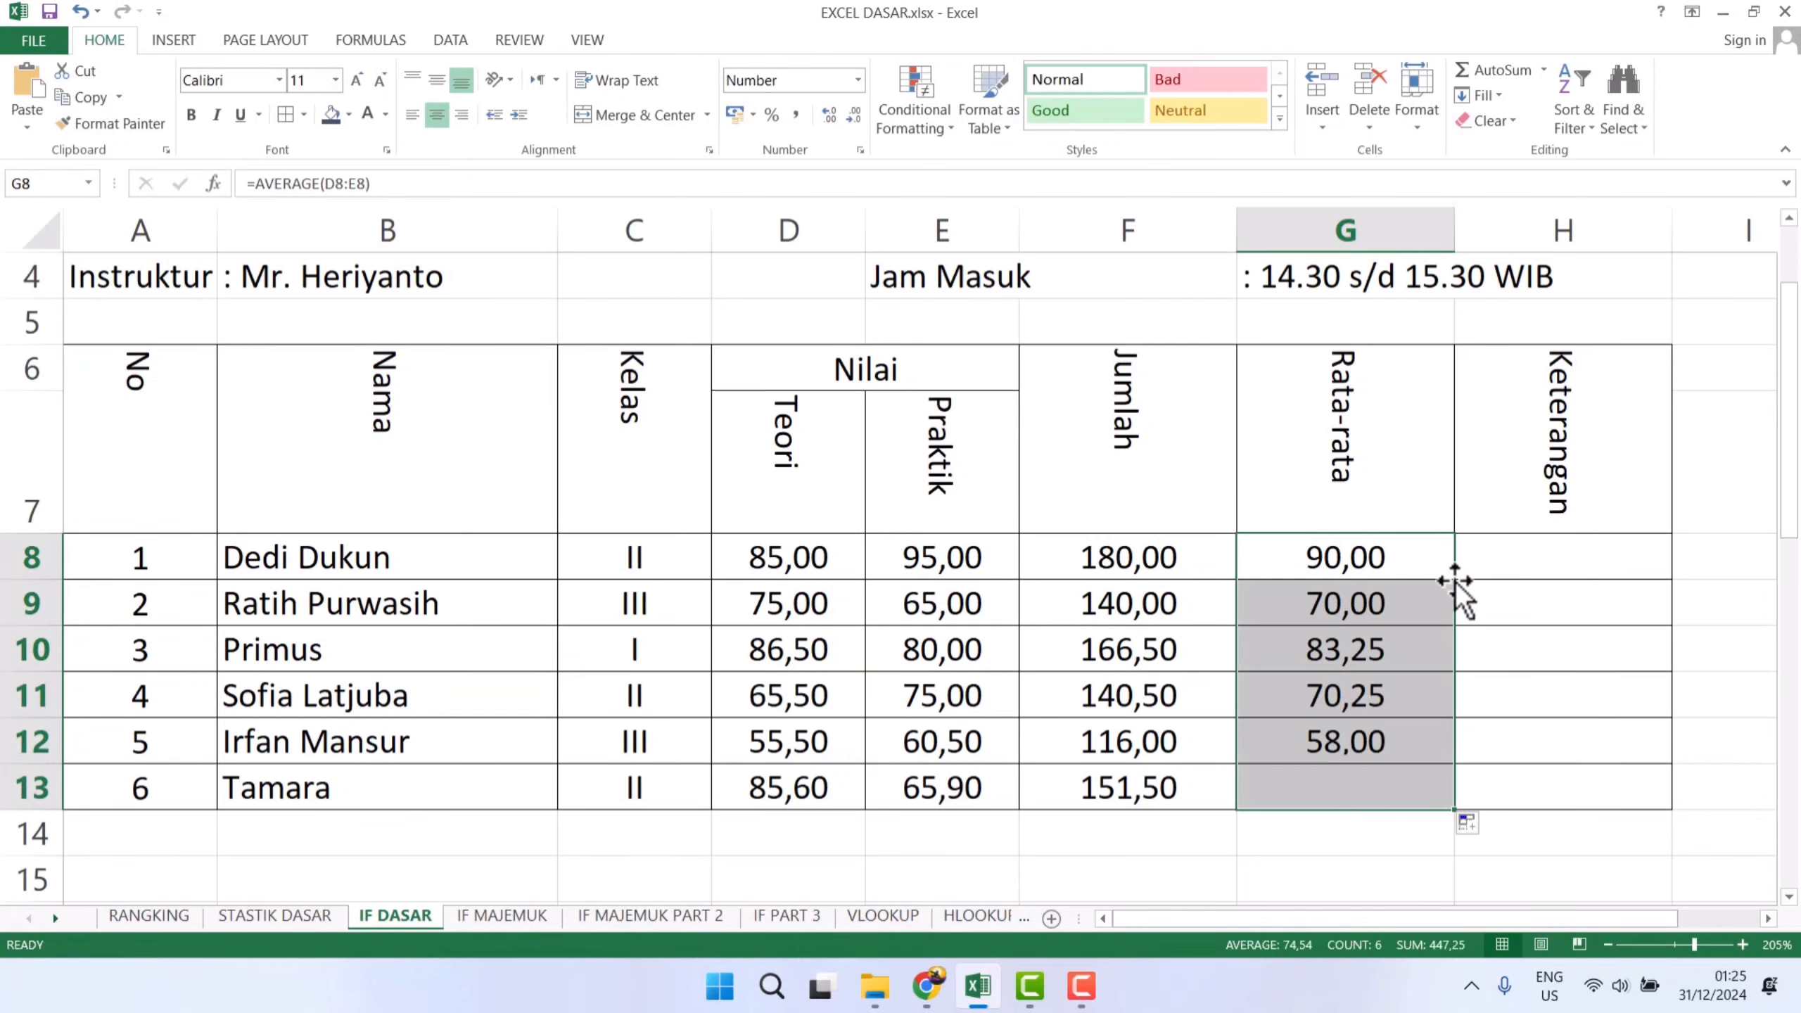
Select H8 and review how the IF syntax note in D34 and D36 maps to the row 23 and 24 conditions and the grade table
left_click(1551, 539)
scroll(1551, 627, "down", 5)
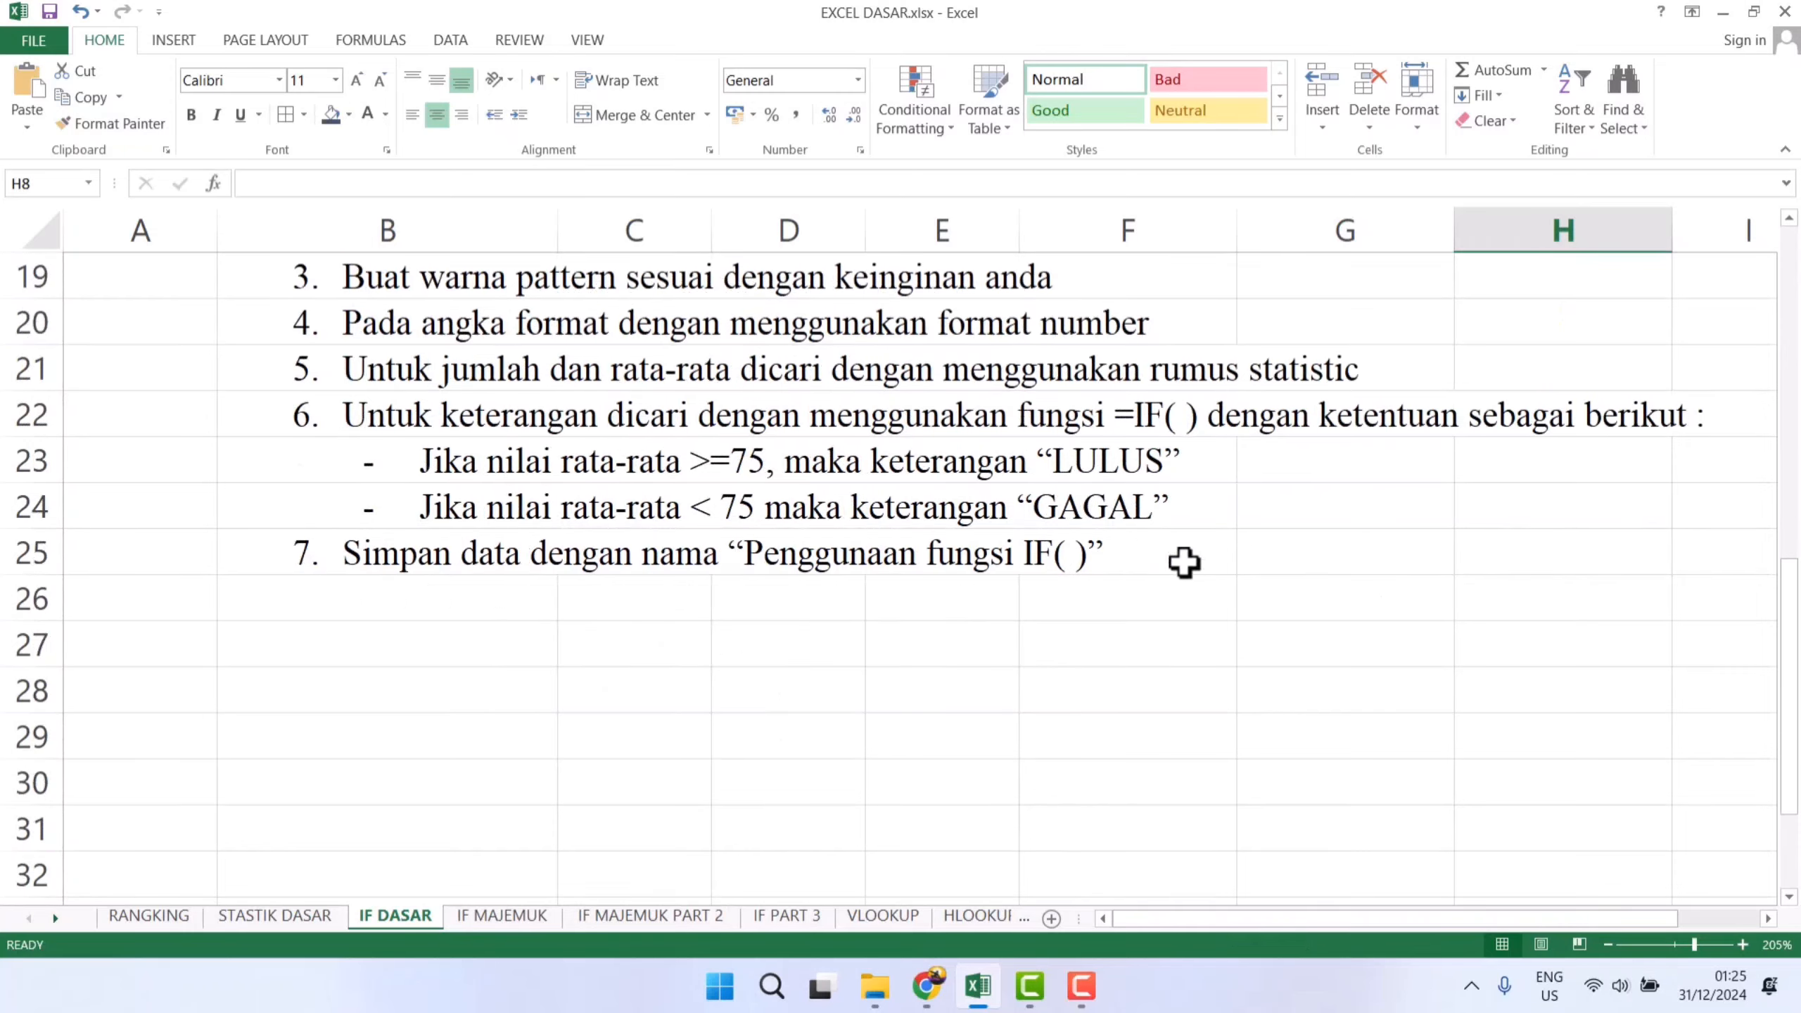
scroll(1184, 563, "up", 5)
scroll(1179, 538, "down", 1)
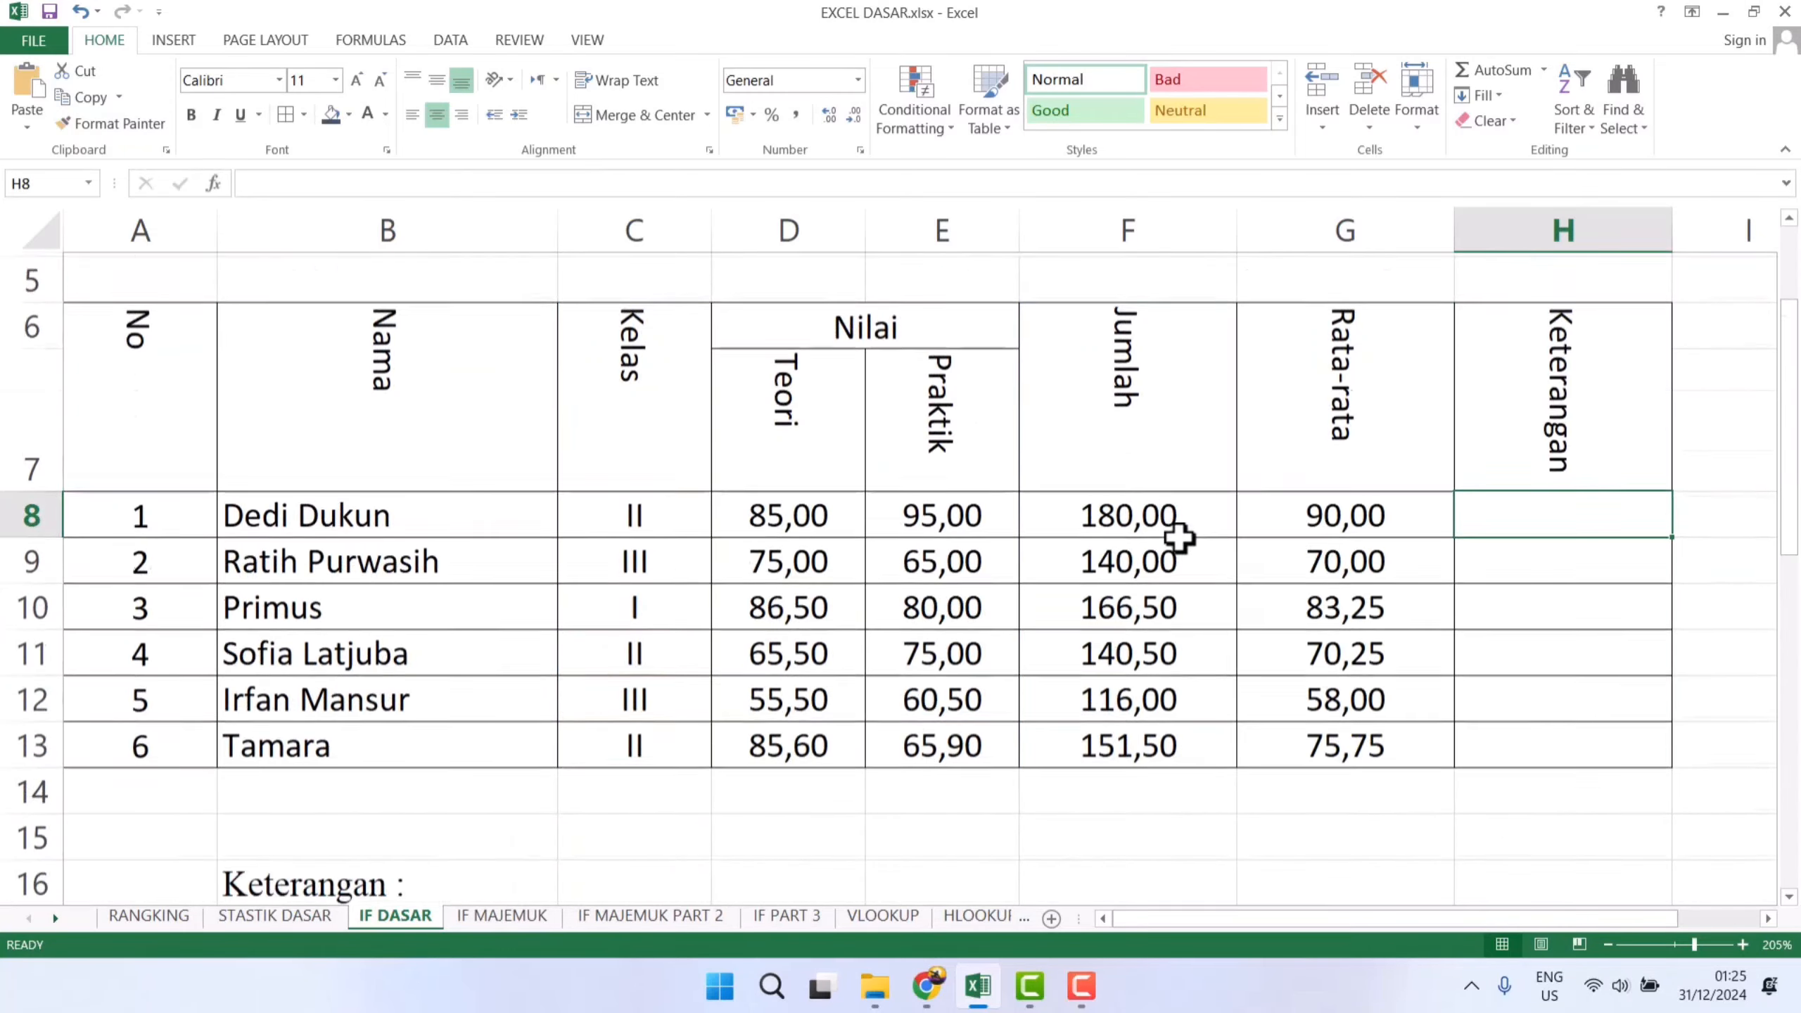
scroll(1179, 538, "down", 9)
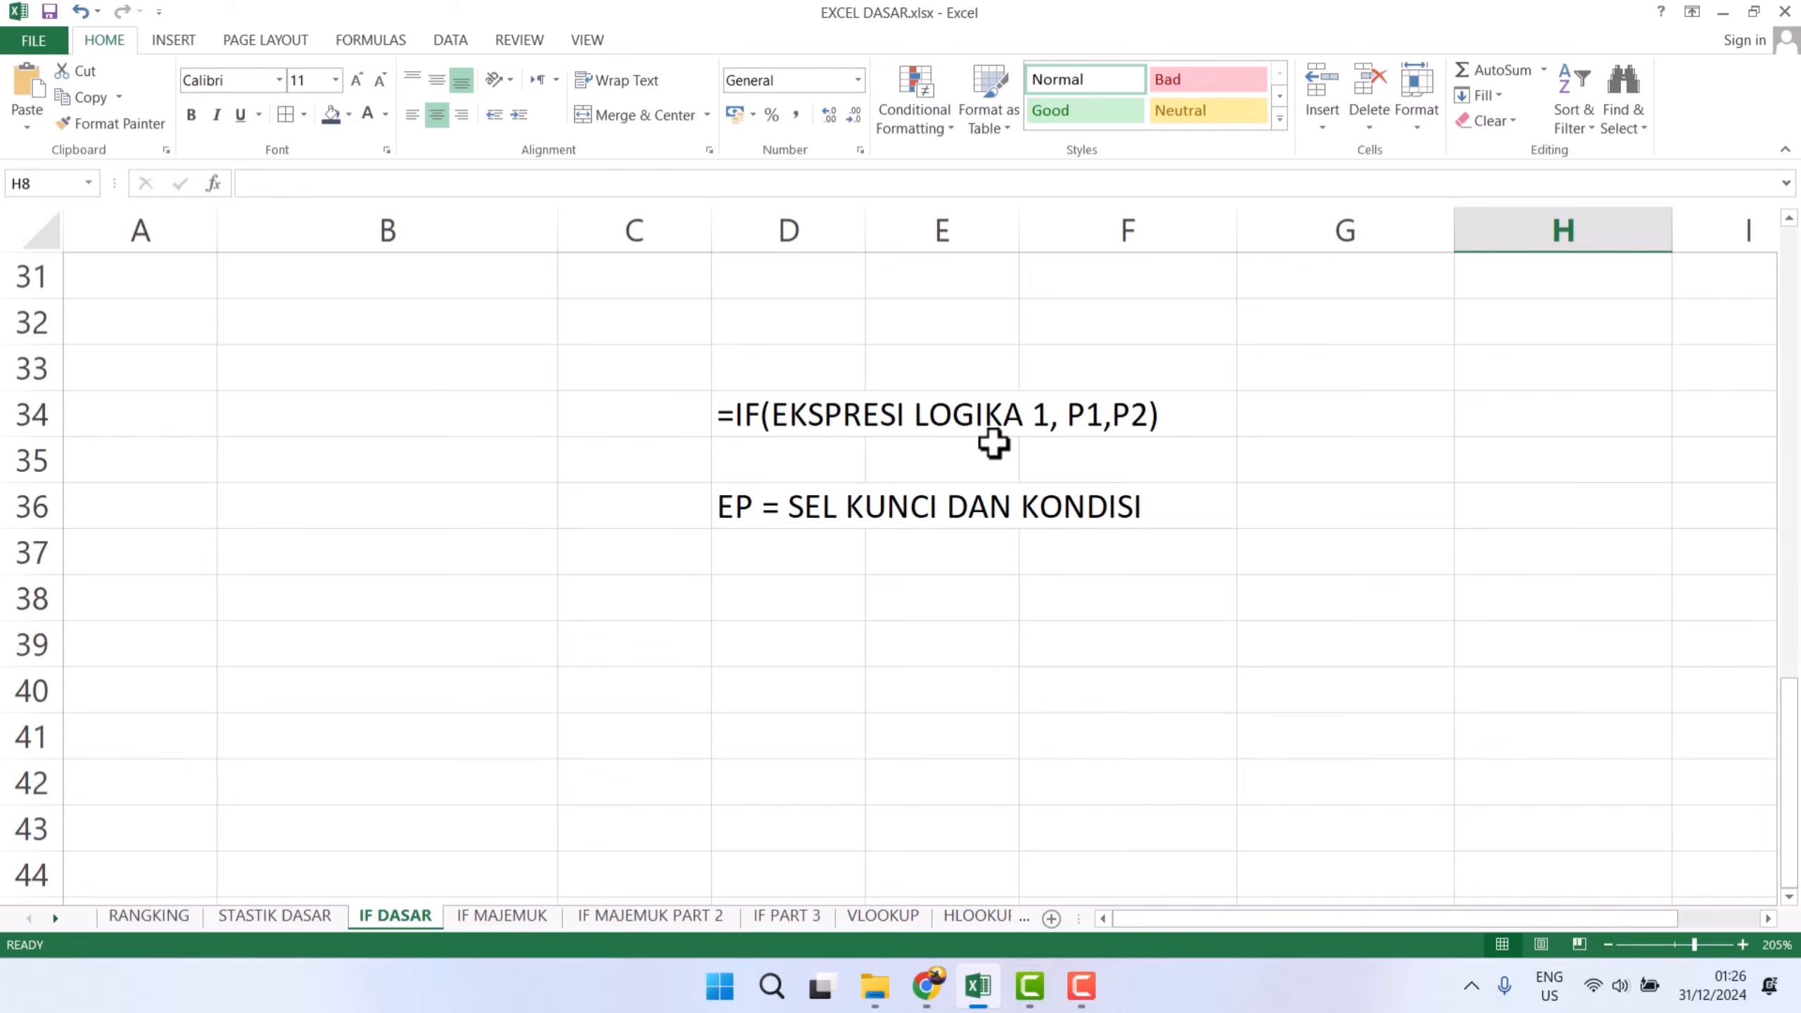
scroll(1163, 585, "up", 1)
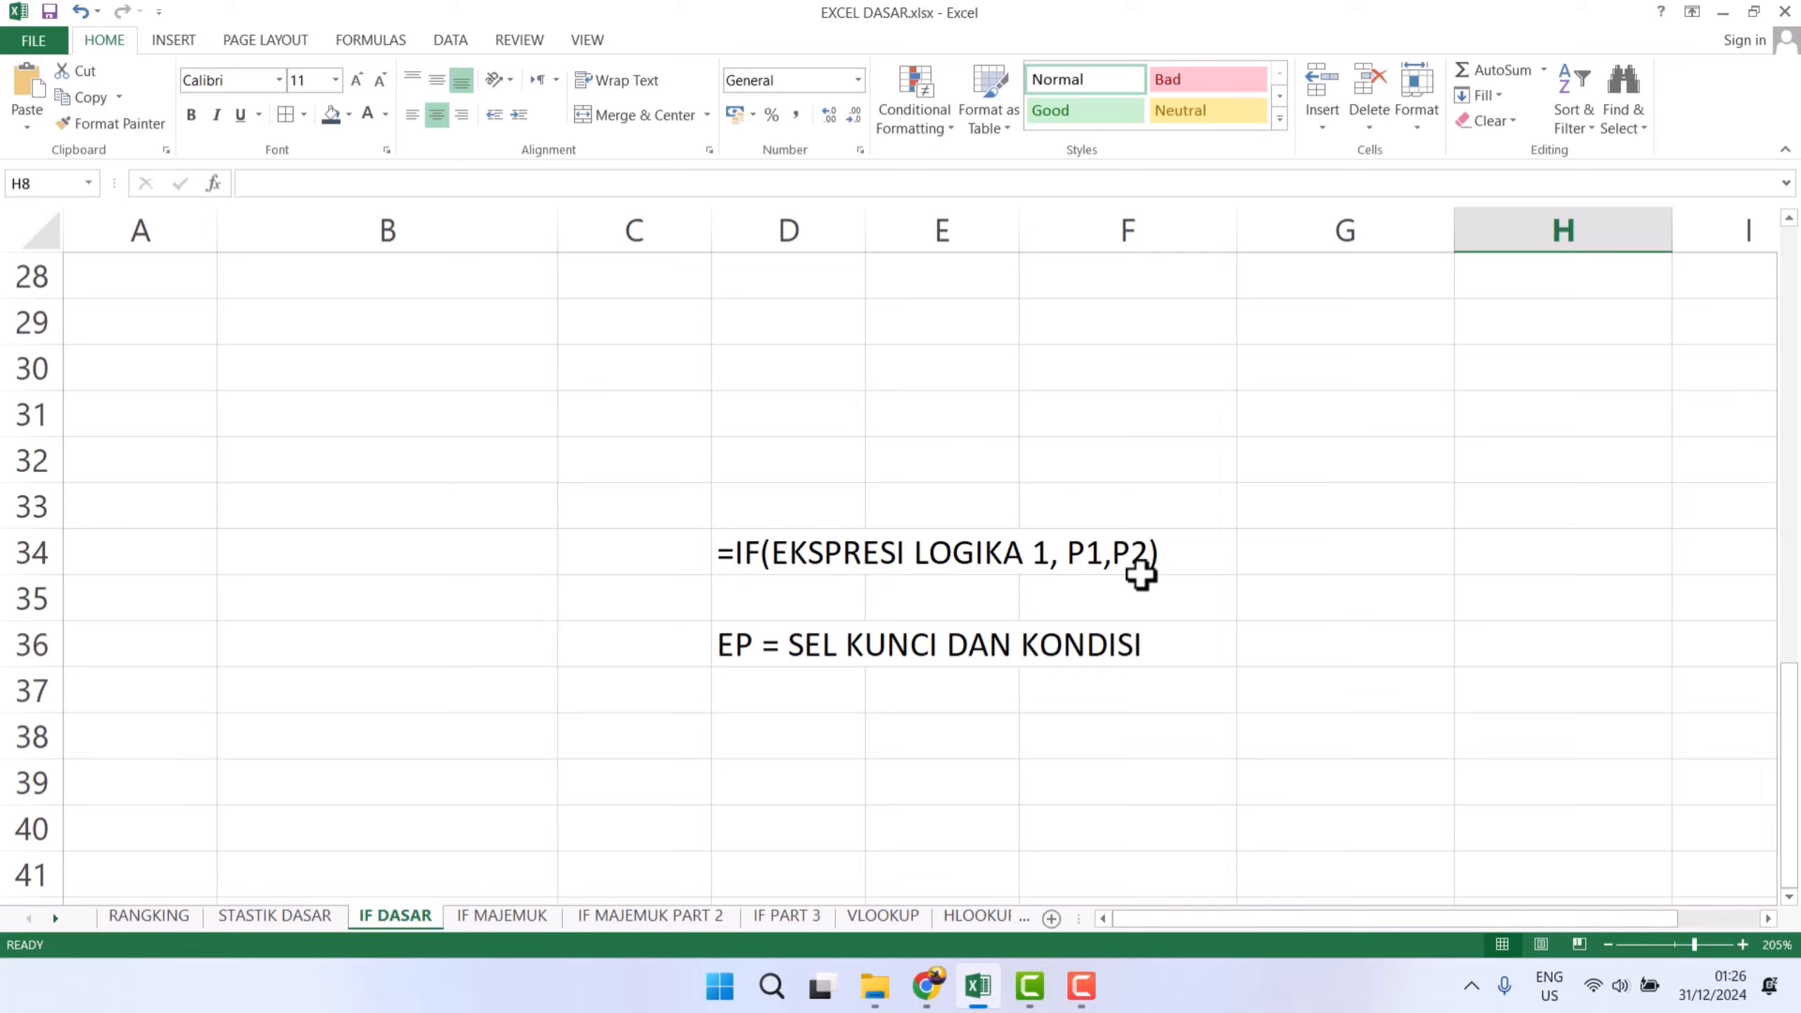
scroll(1141, 576, "up", 3)
scroll(1141, 575, "up", 1)
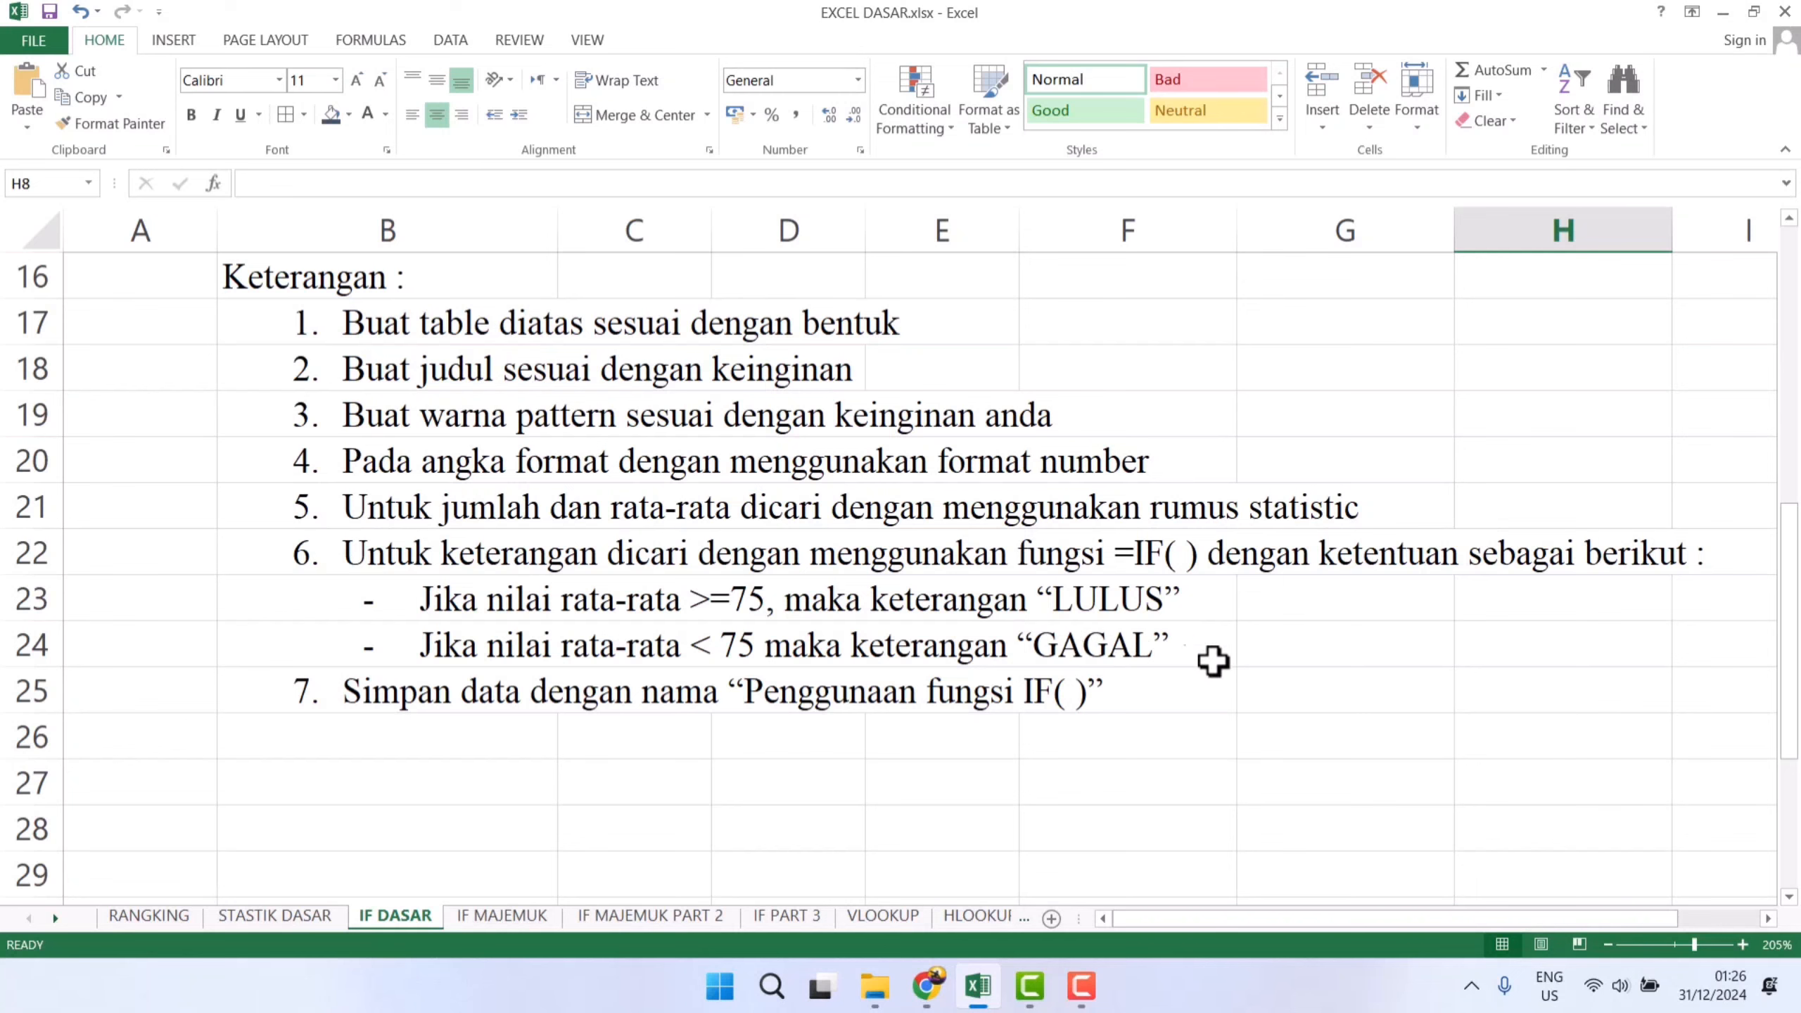
scroll(1347, 709, "down", 3)
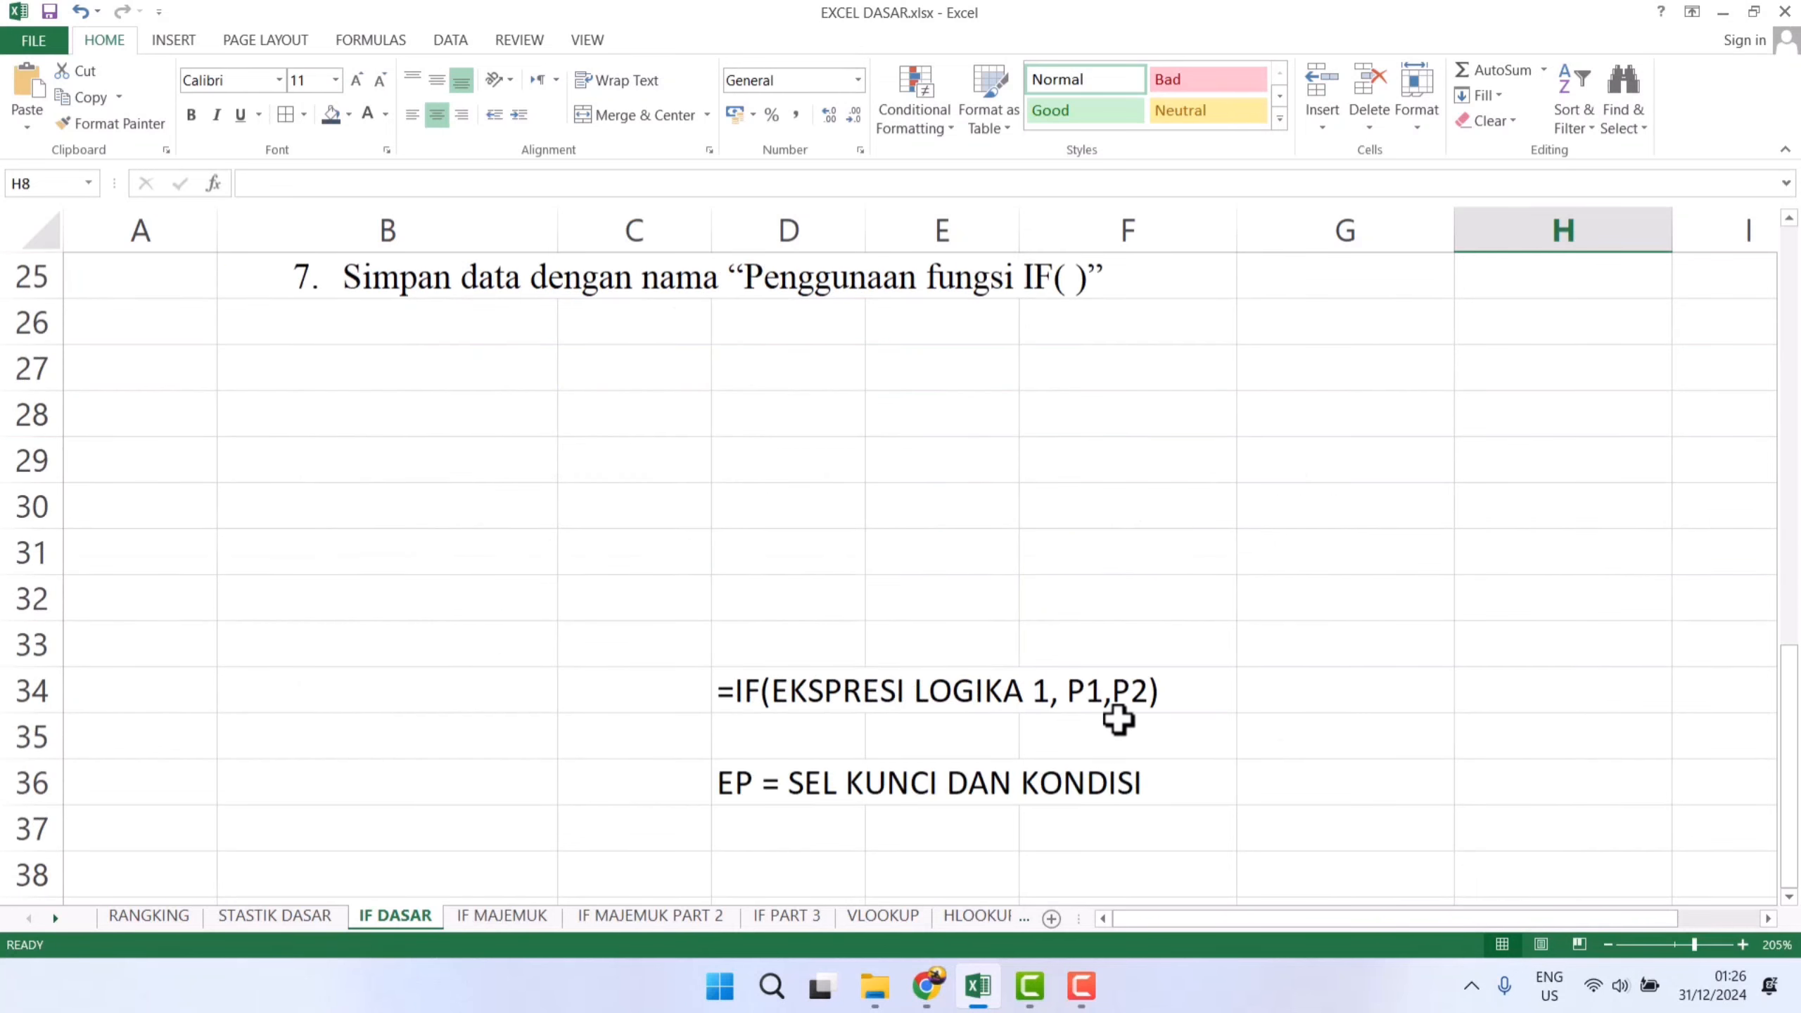
scroll(1117, 720, "up", 1)
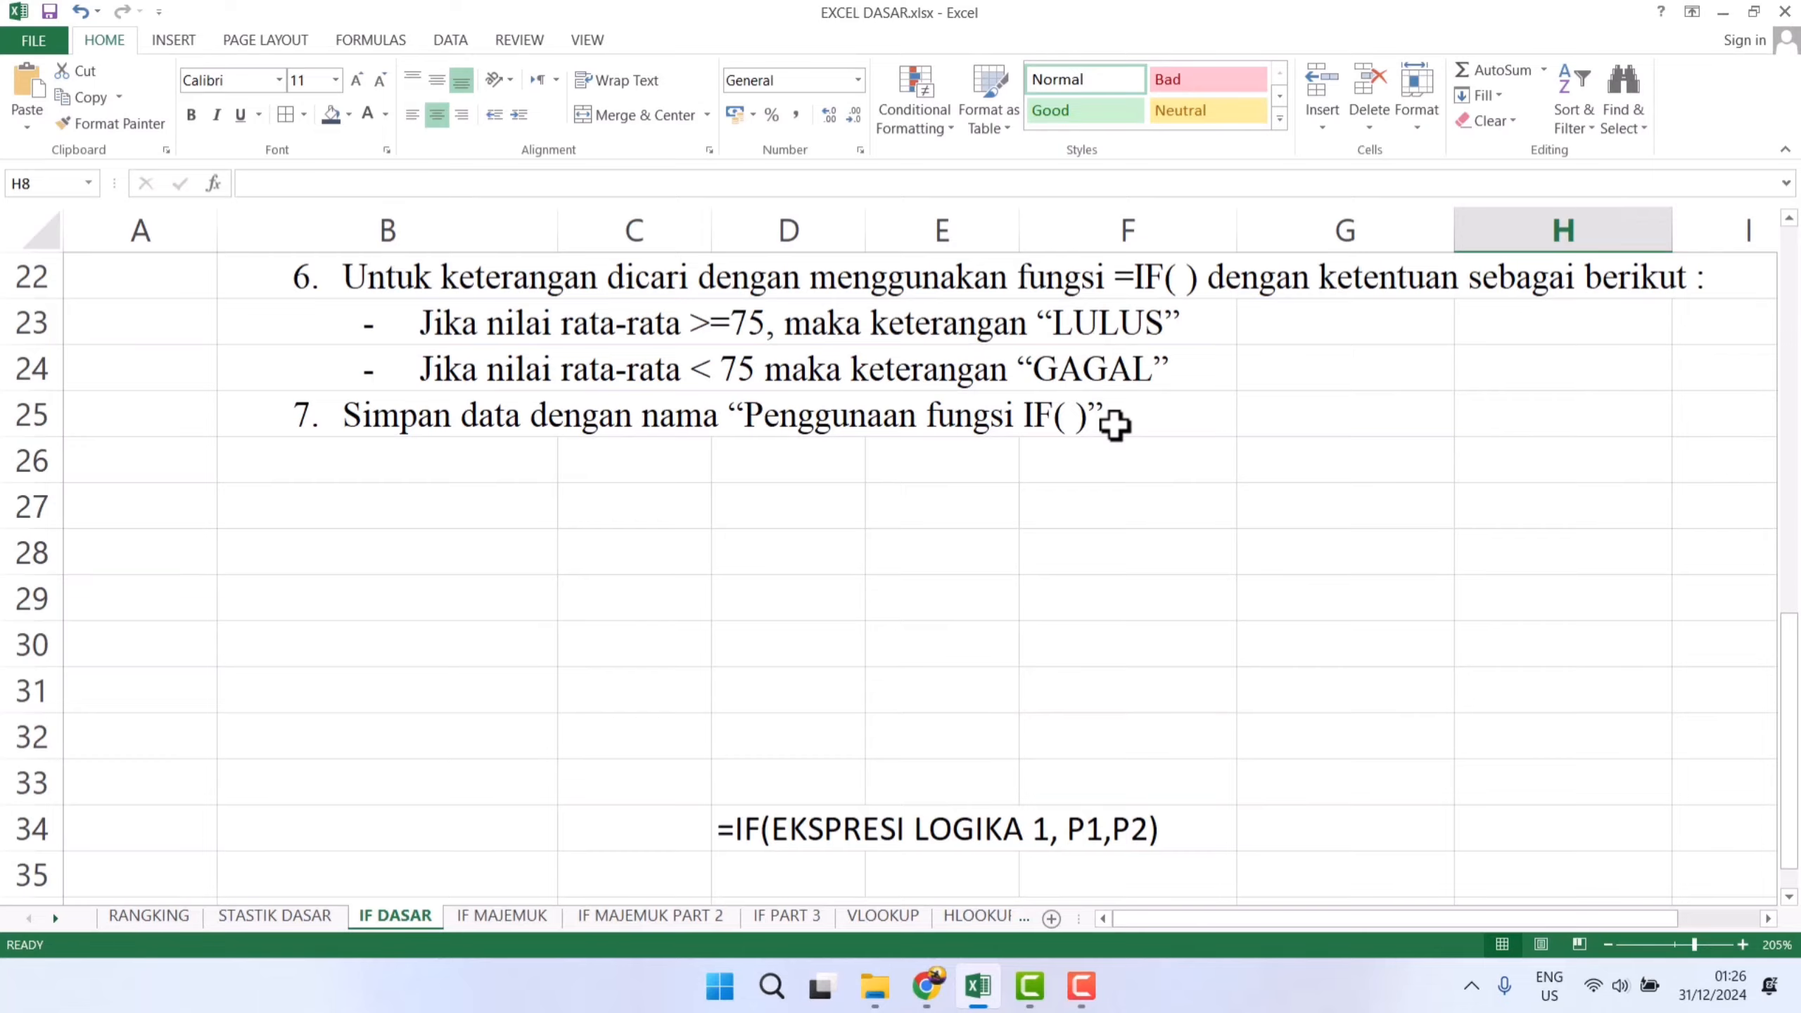
scroll(1114, 423, "up", 1)
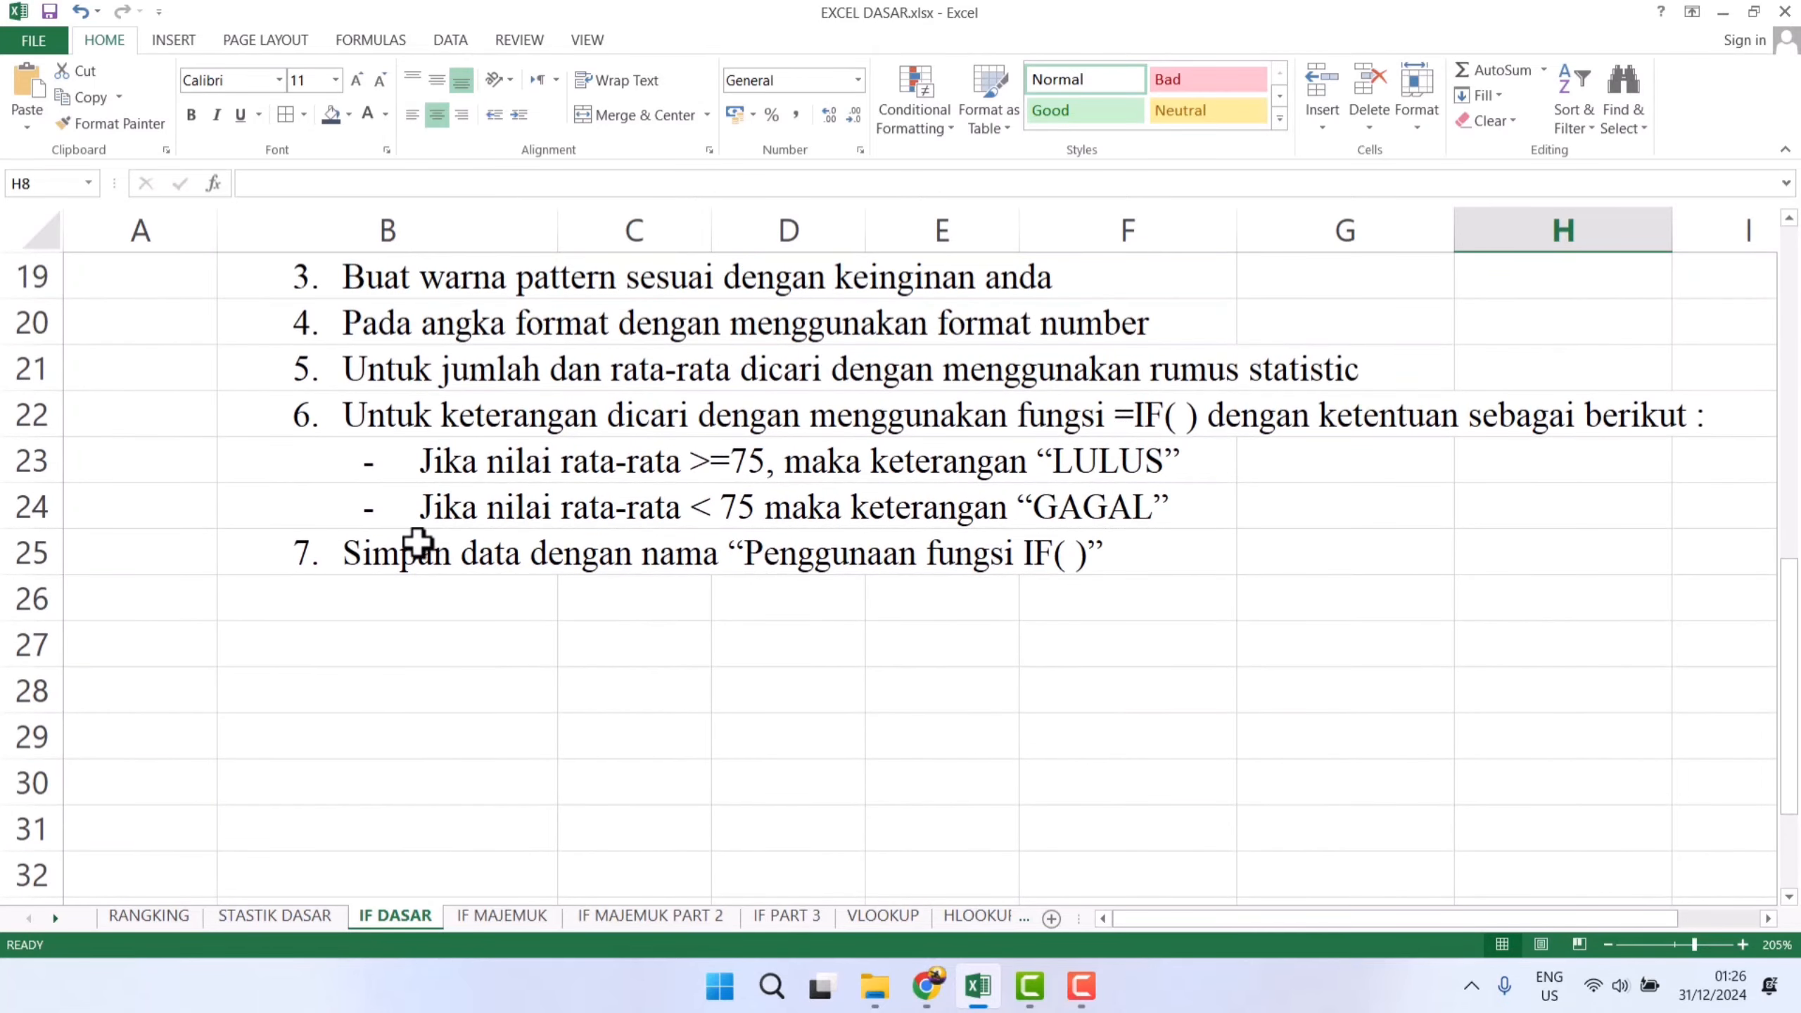
scroll(801, 576, "down", 1)
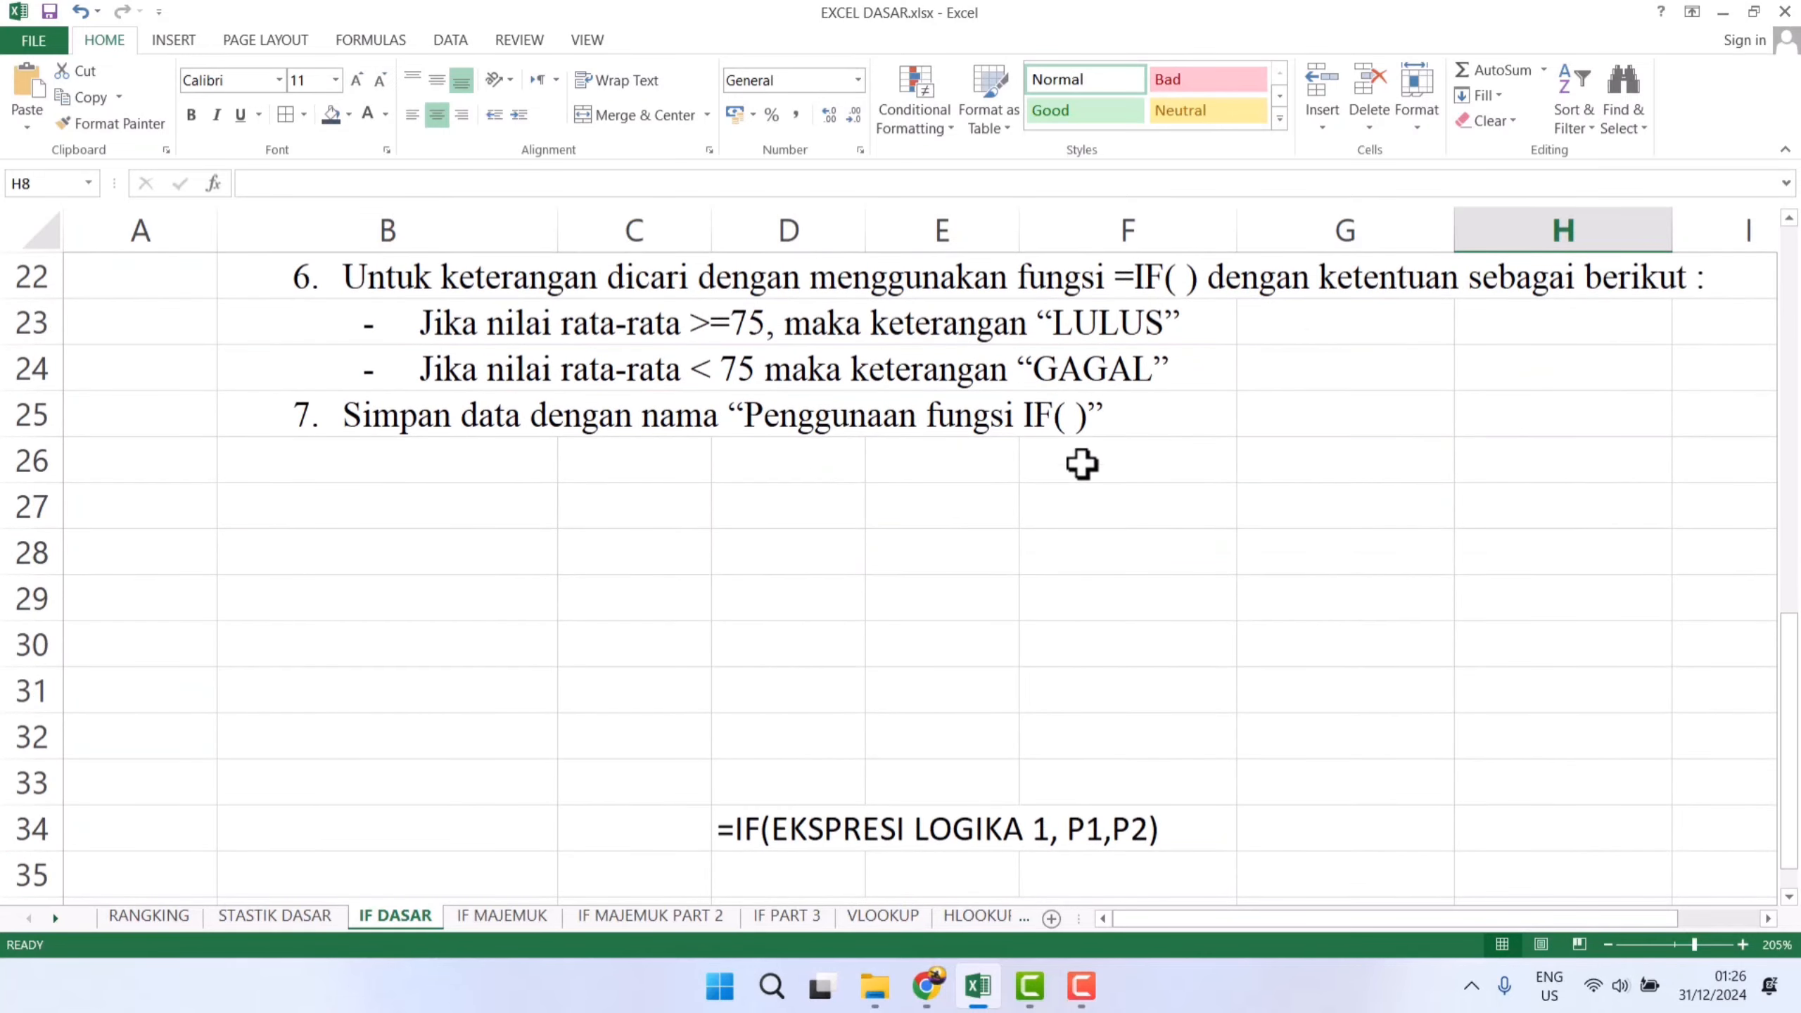
scroll(1108, 591, "down", 1)
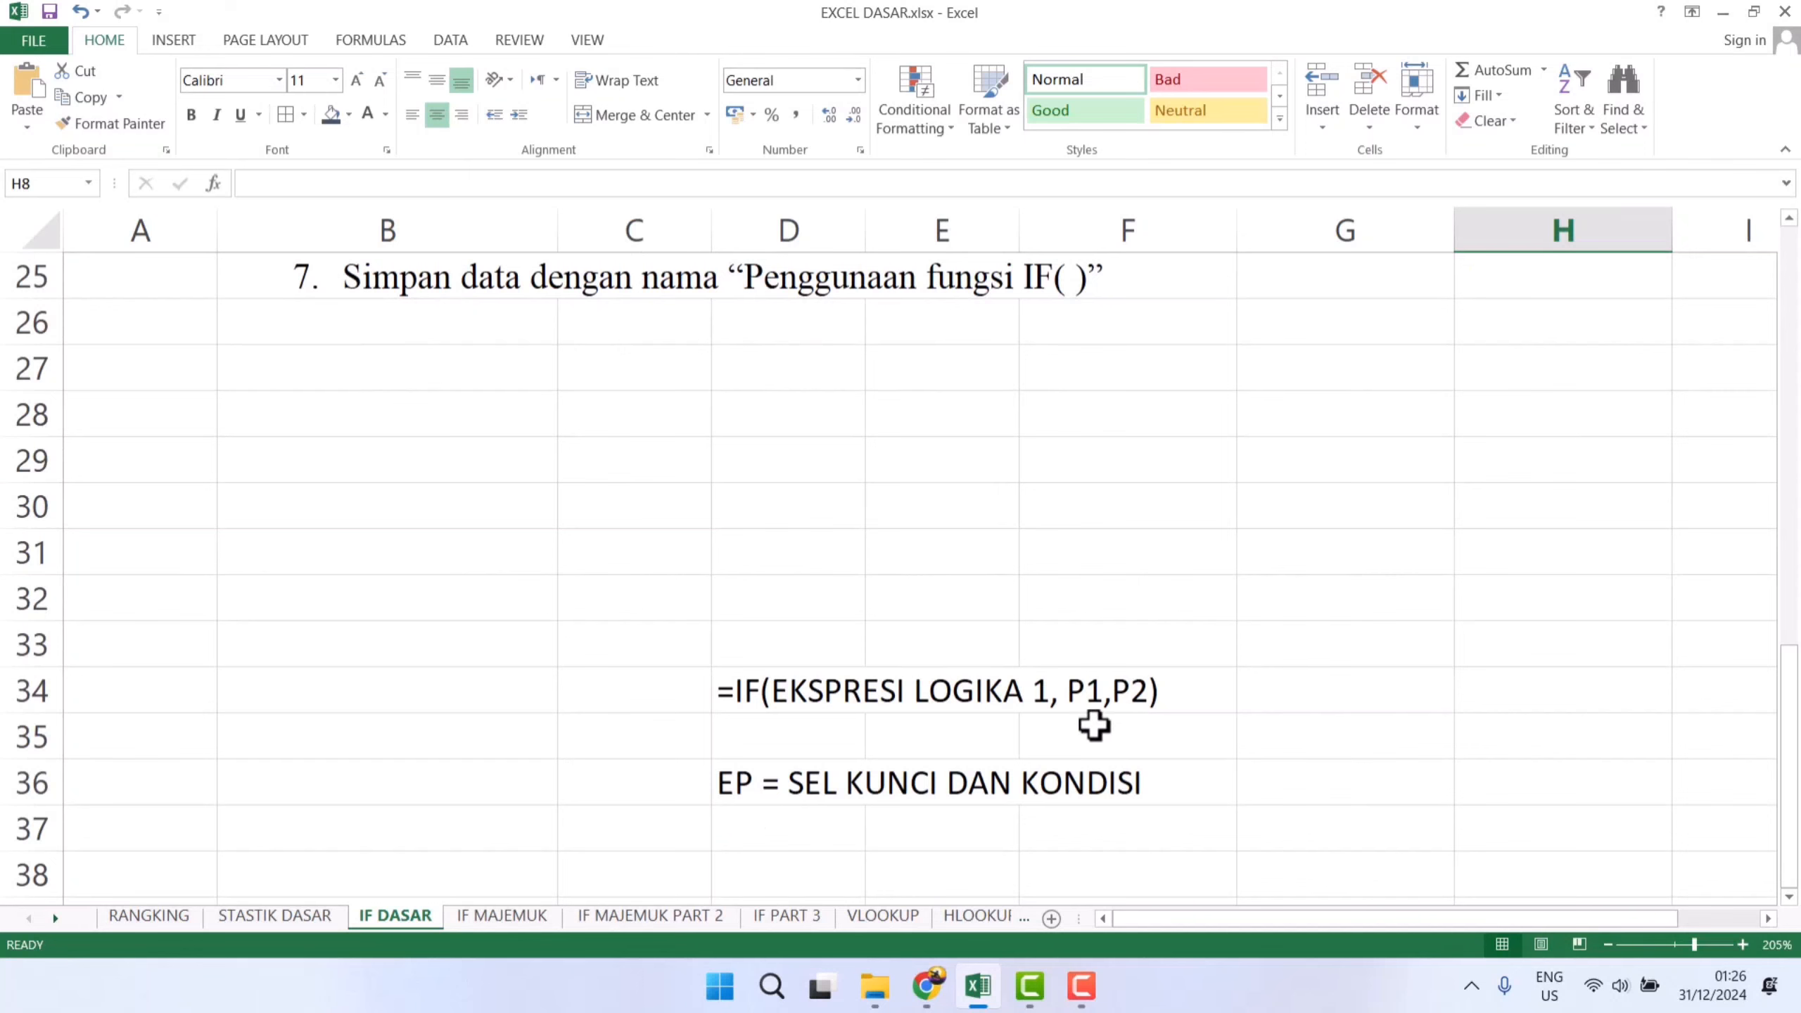
scroll(1013, 612, "up", 1)
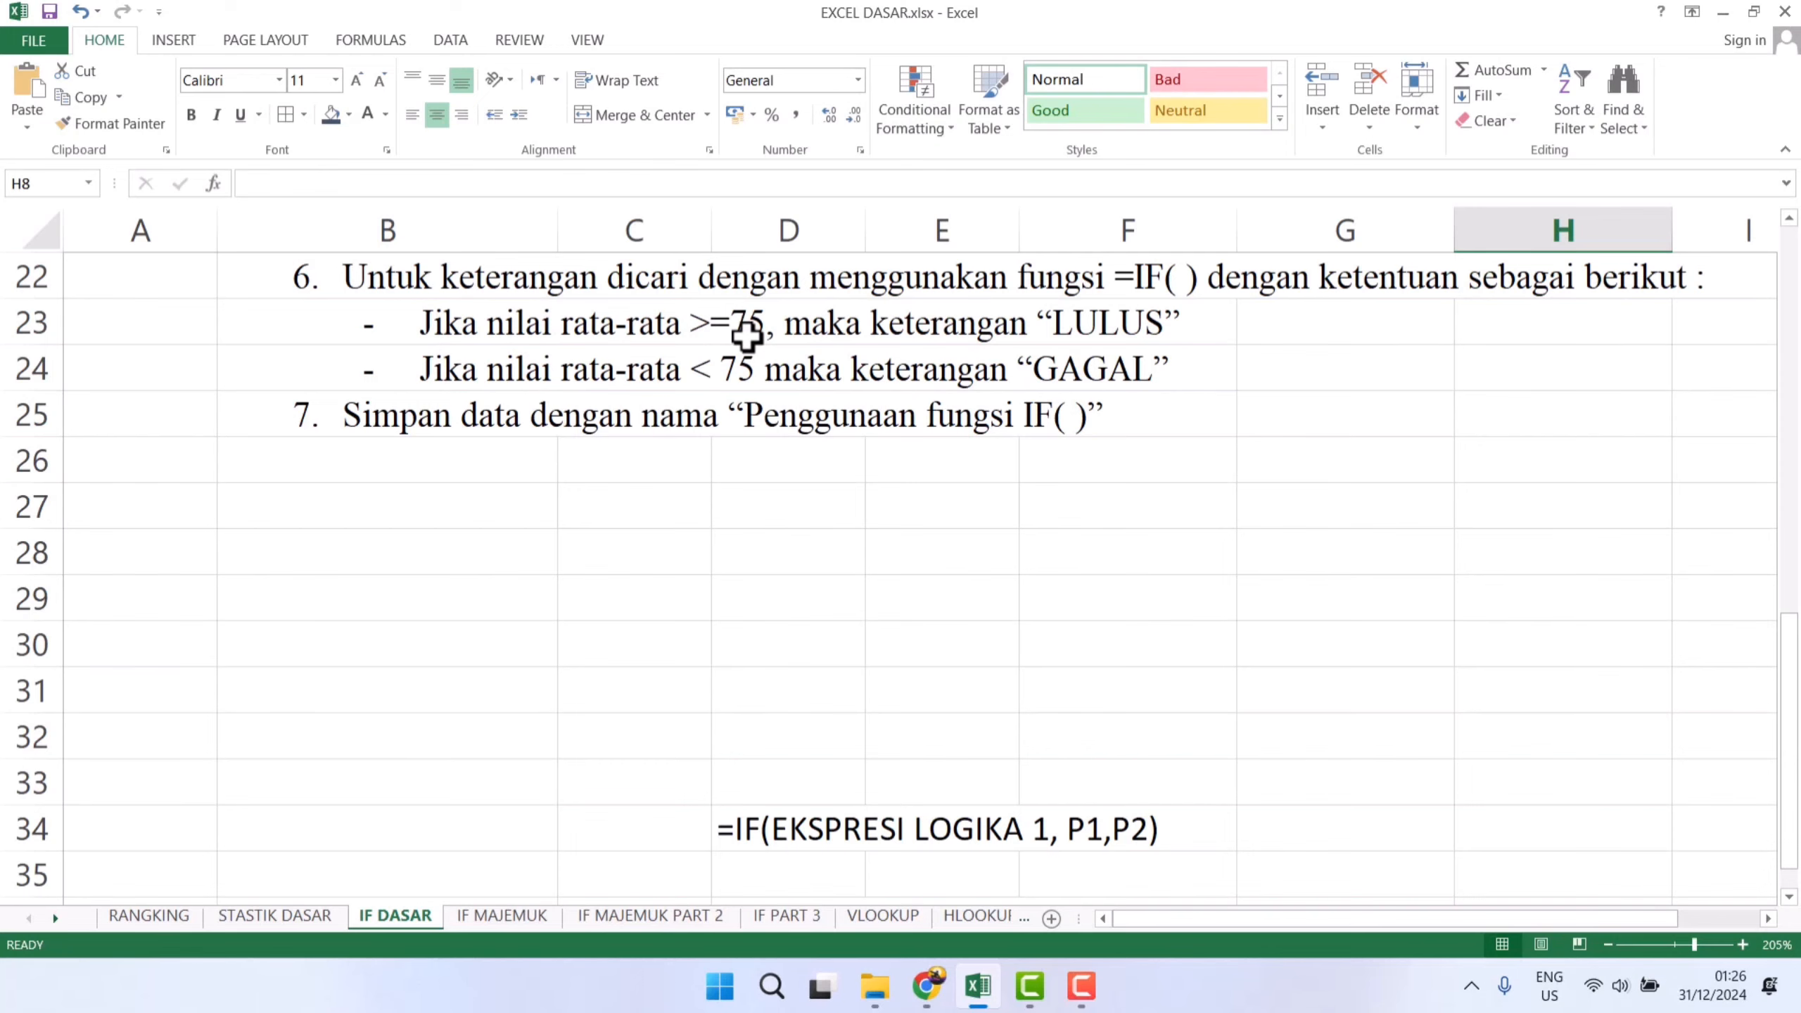
scroll(1185, 402, "up", 6)
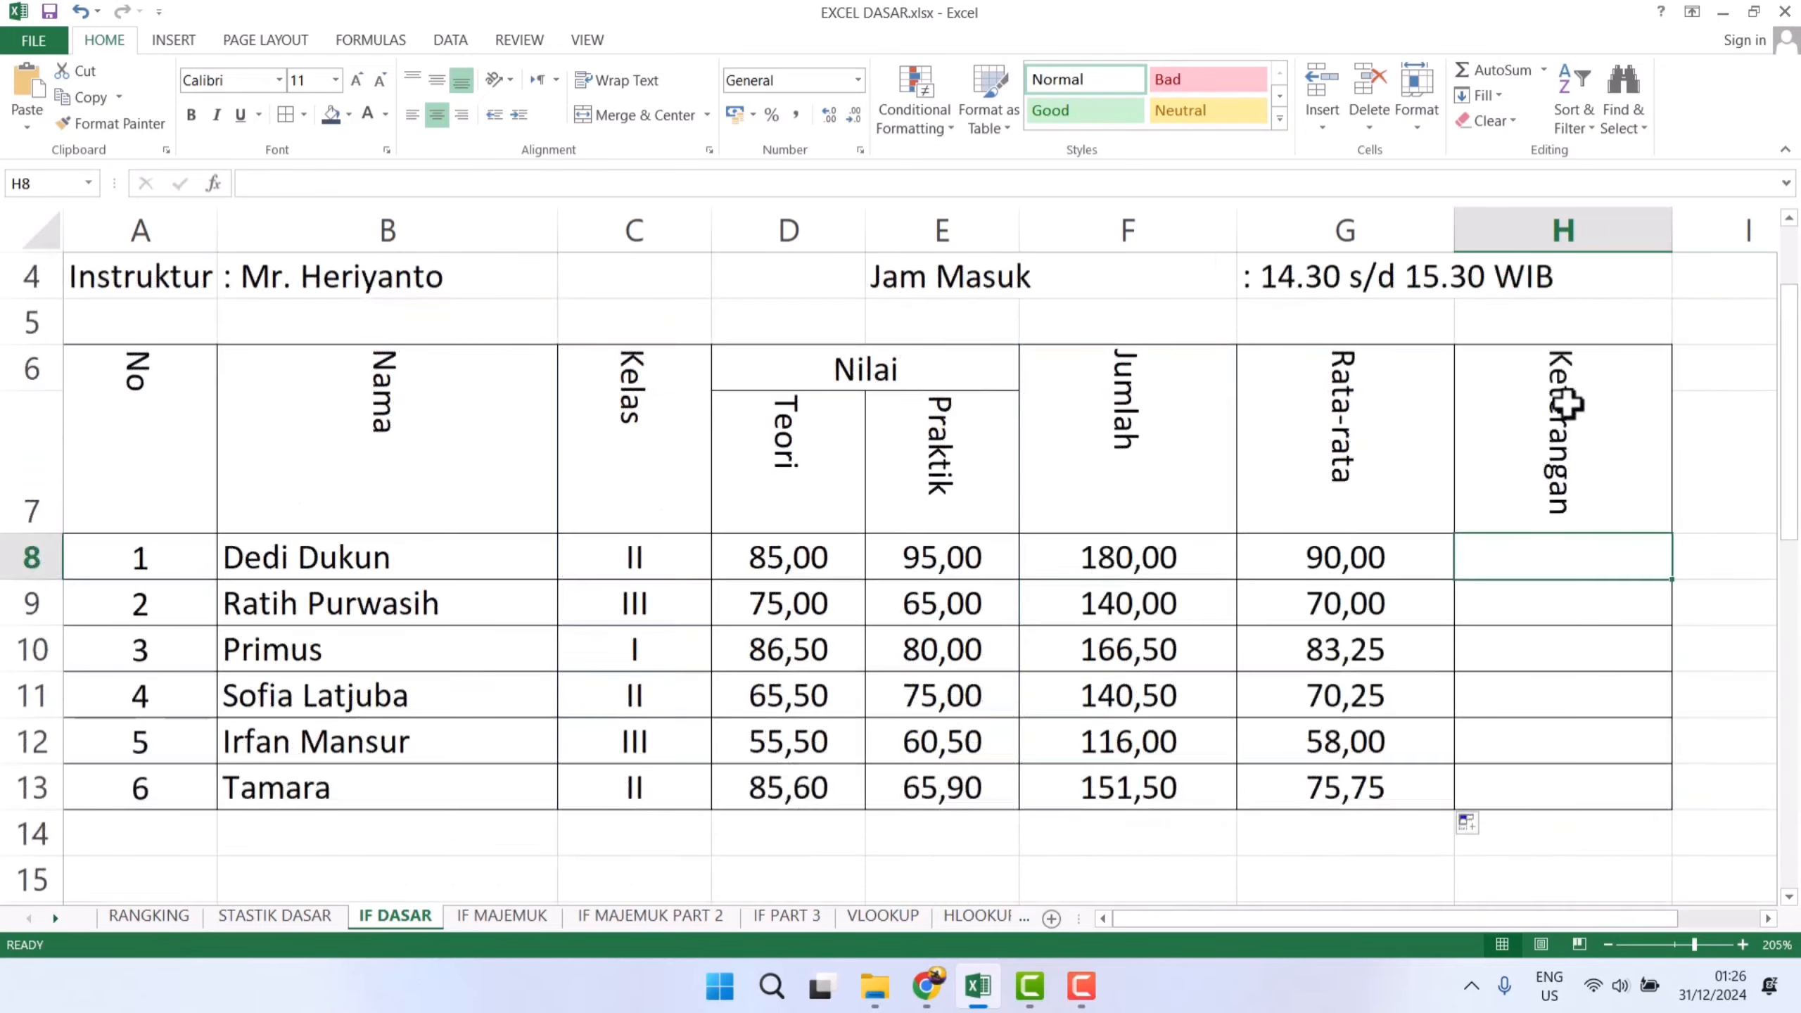
scroll(1258, 574, "down", 5)
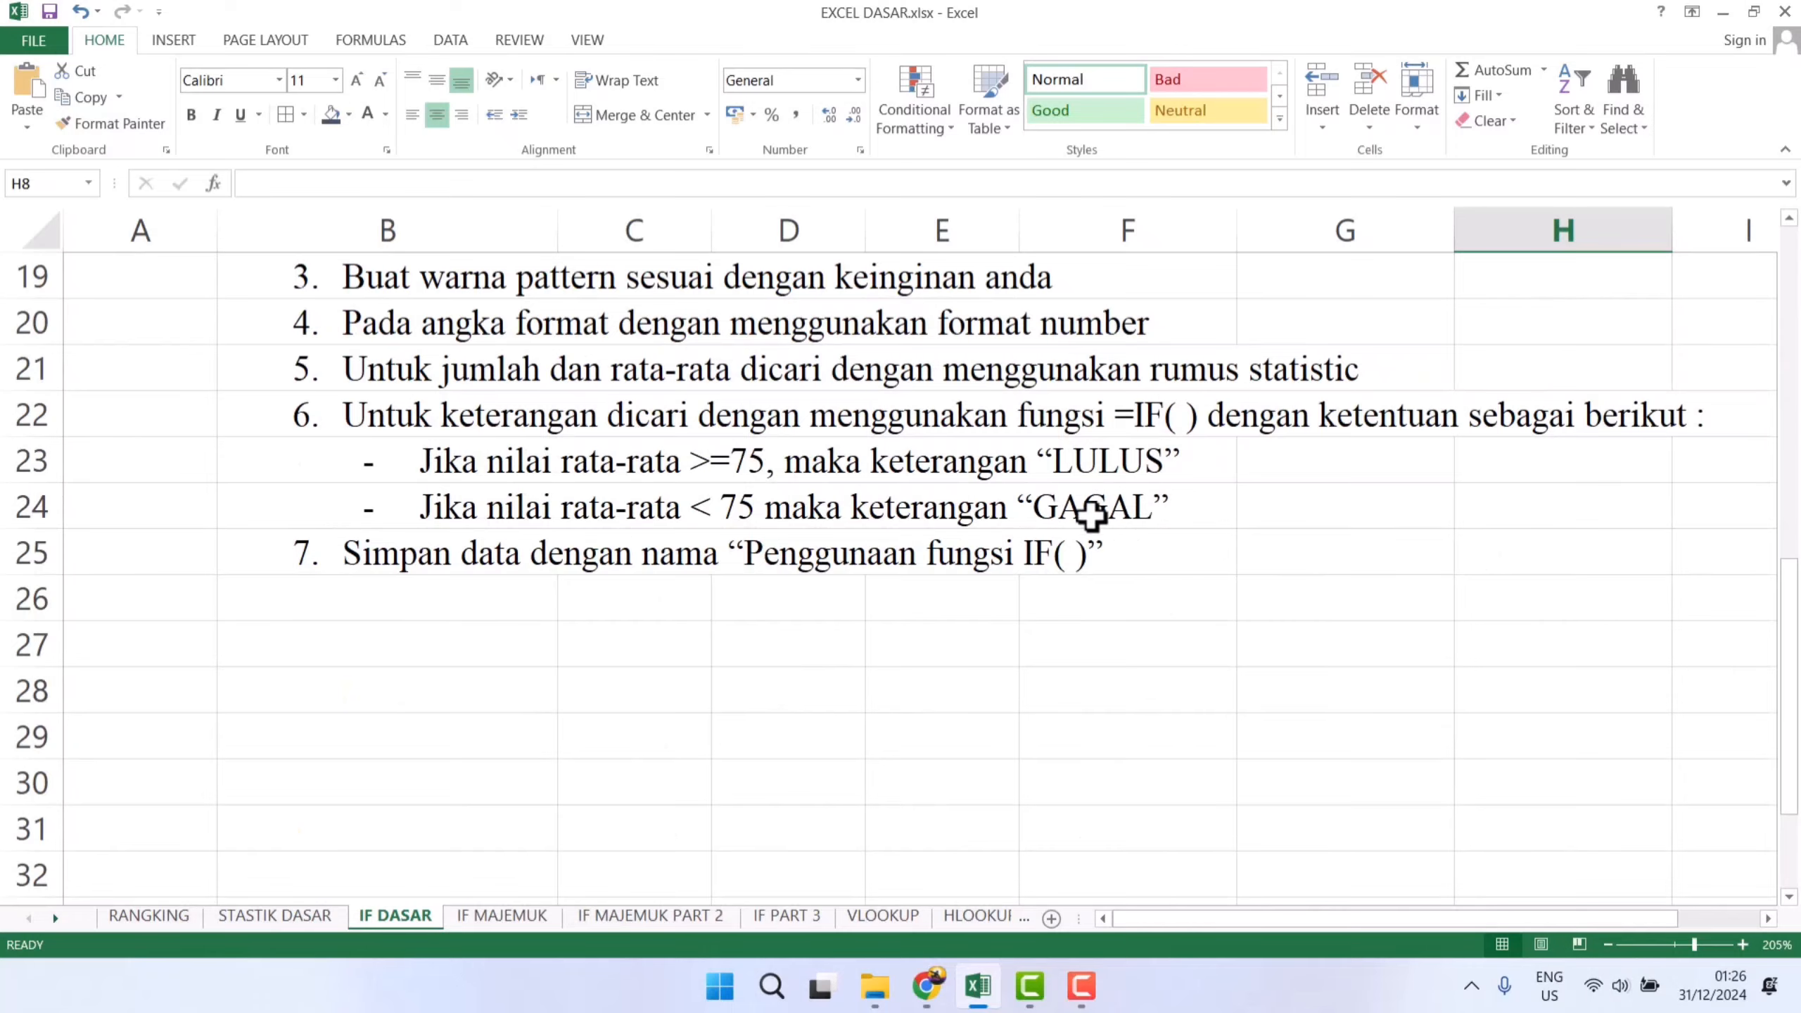
scroll(1255, 610, "up", 3)
scroll(1255, 610, "up", 1)
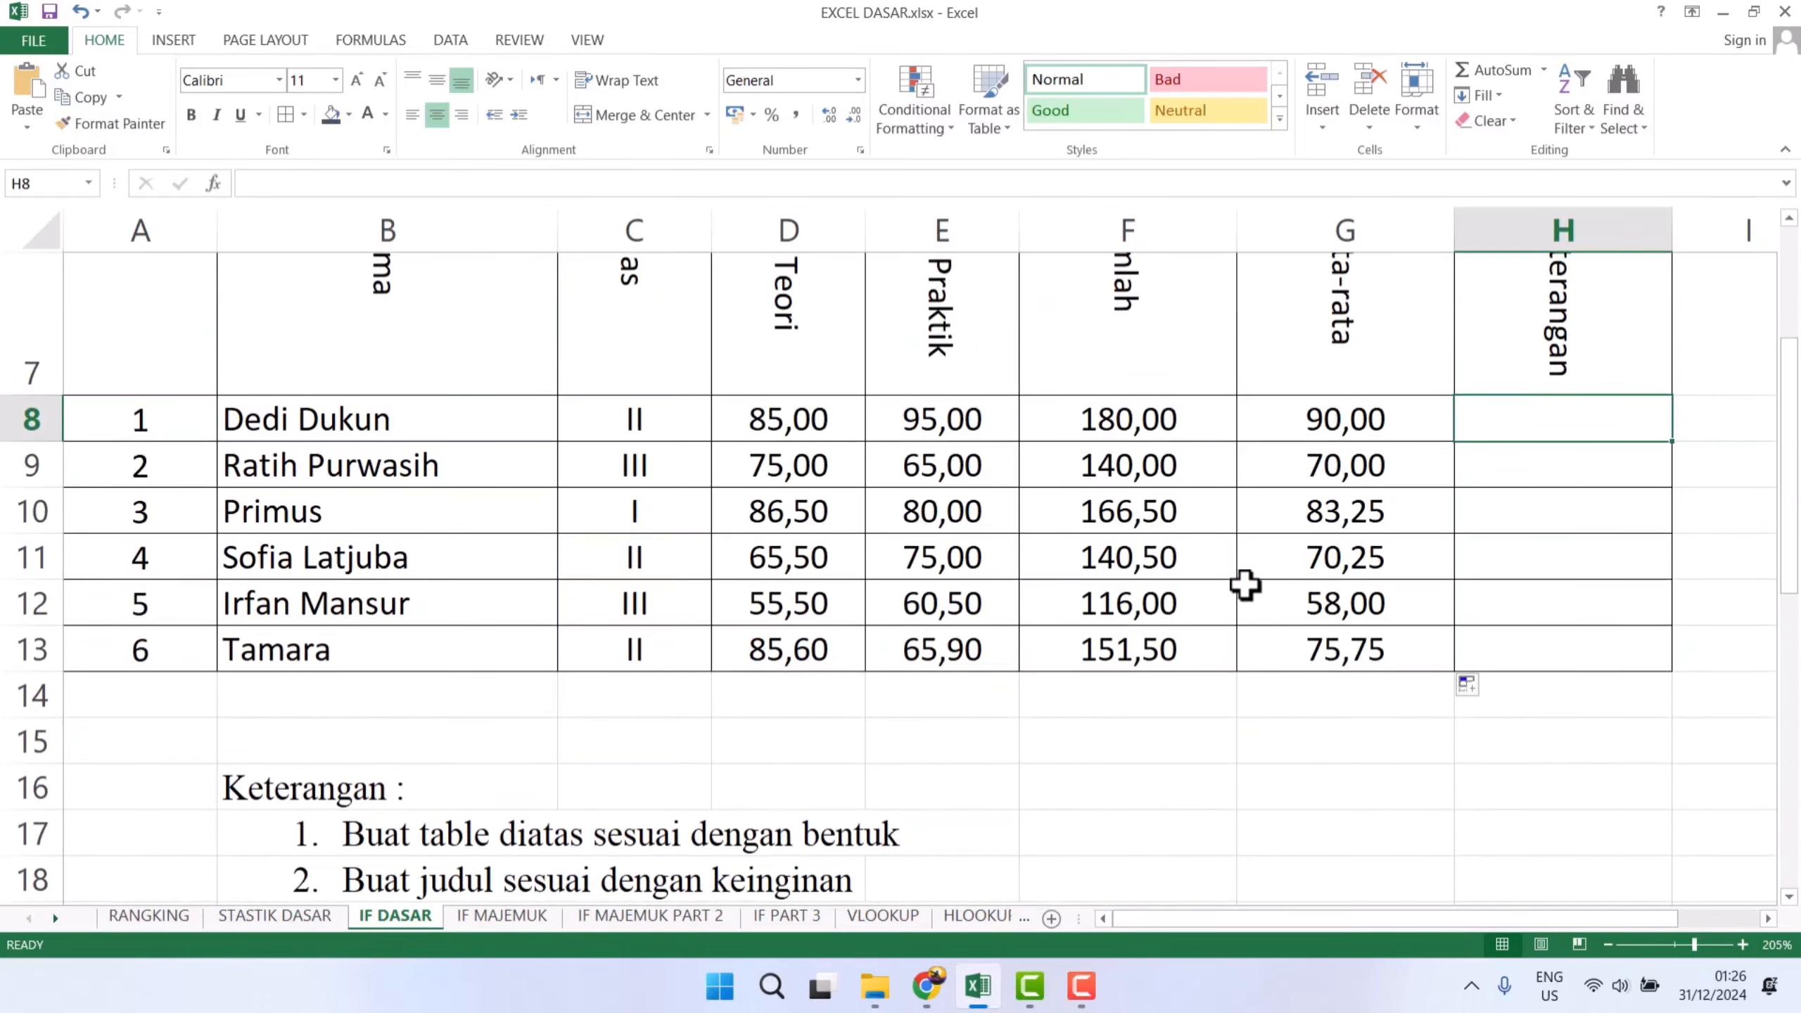
scroll(880, 533, "down", 4)
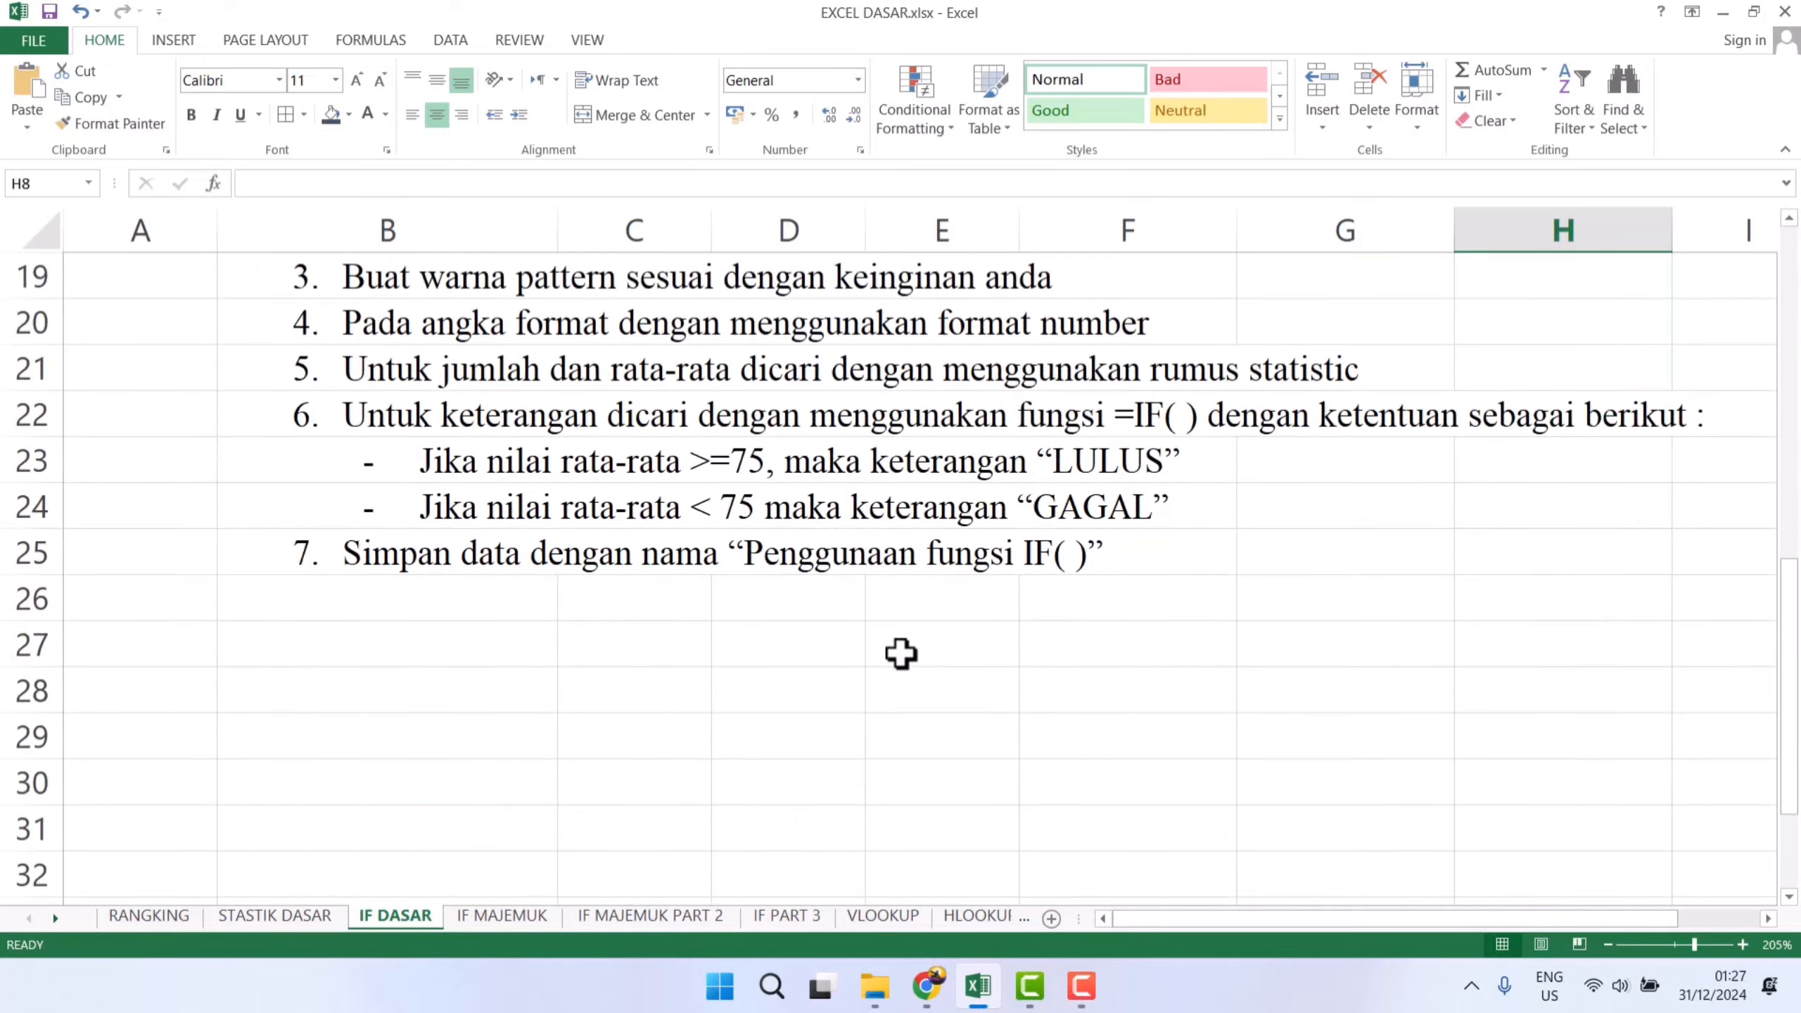
scroll(911, 652, "up", 4)
Remove the centre alignment from the Keterangan cells H8:H13
type("=")
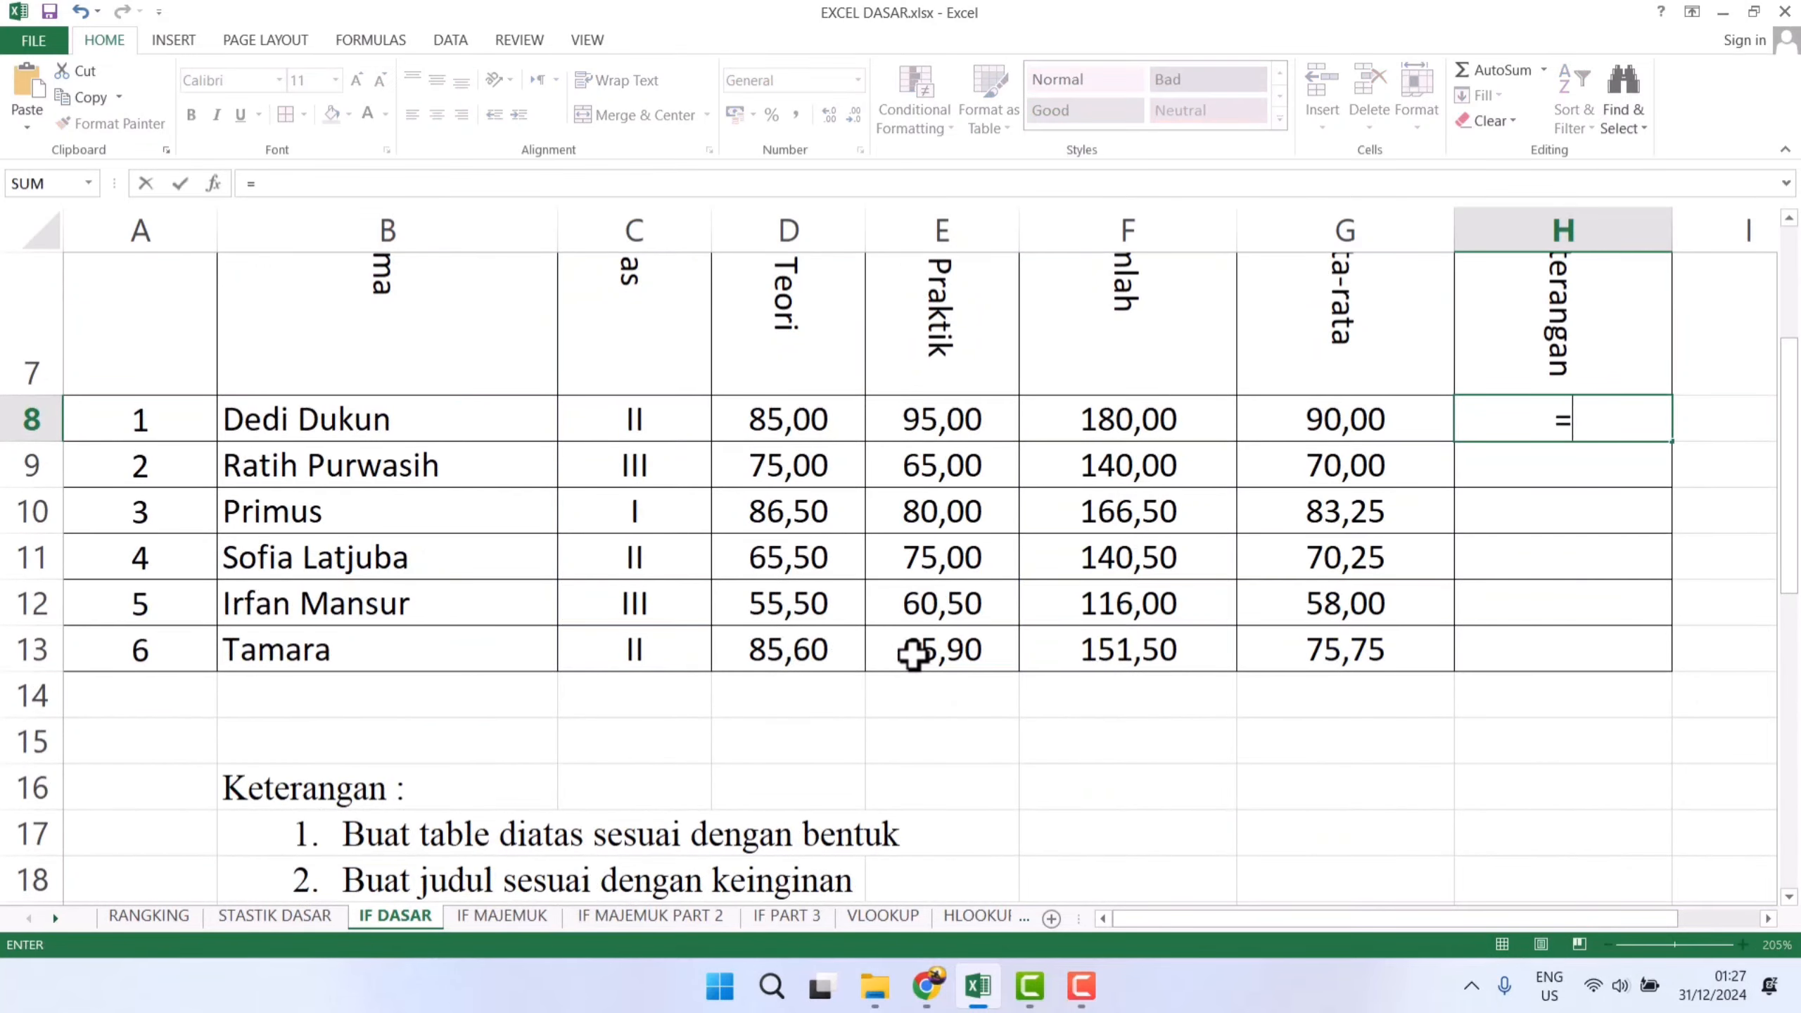
key("Escape")
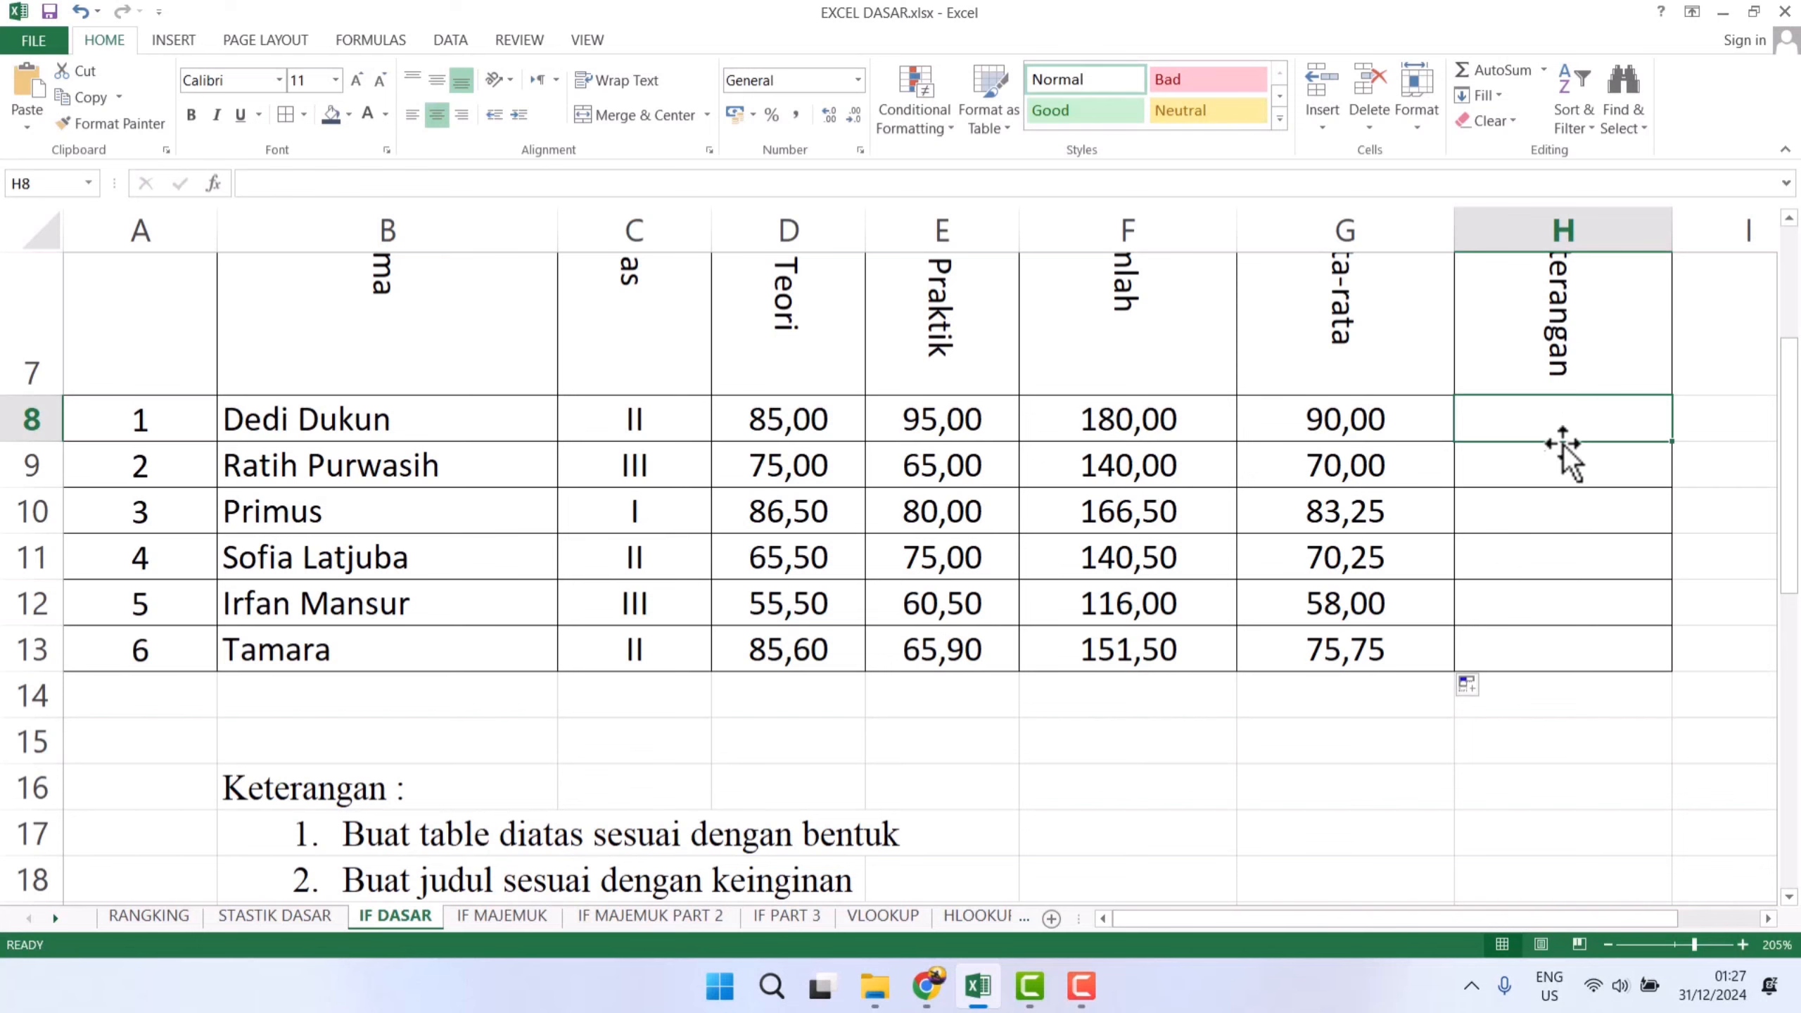
left_click_drag(1560, 438, 1562, 638)
scroll(716, 287, "up", 2)
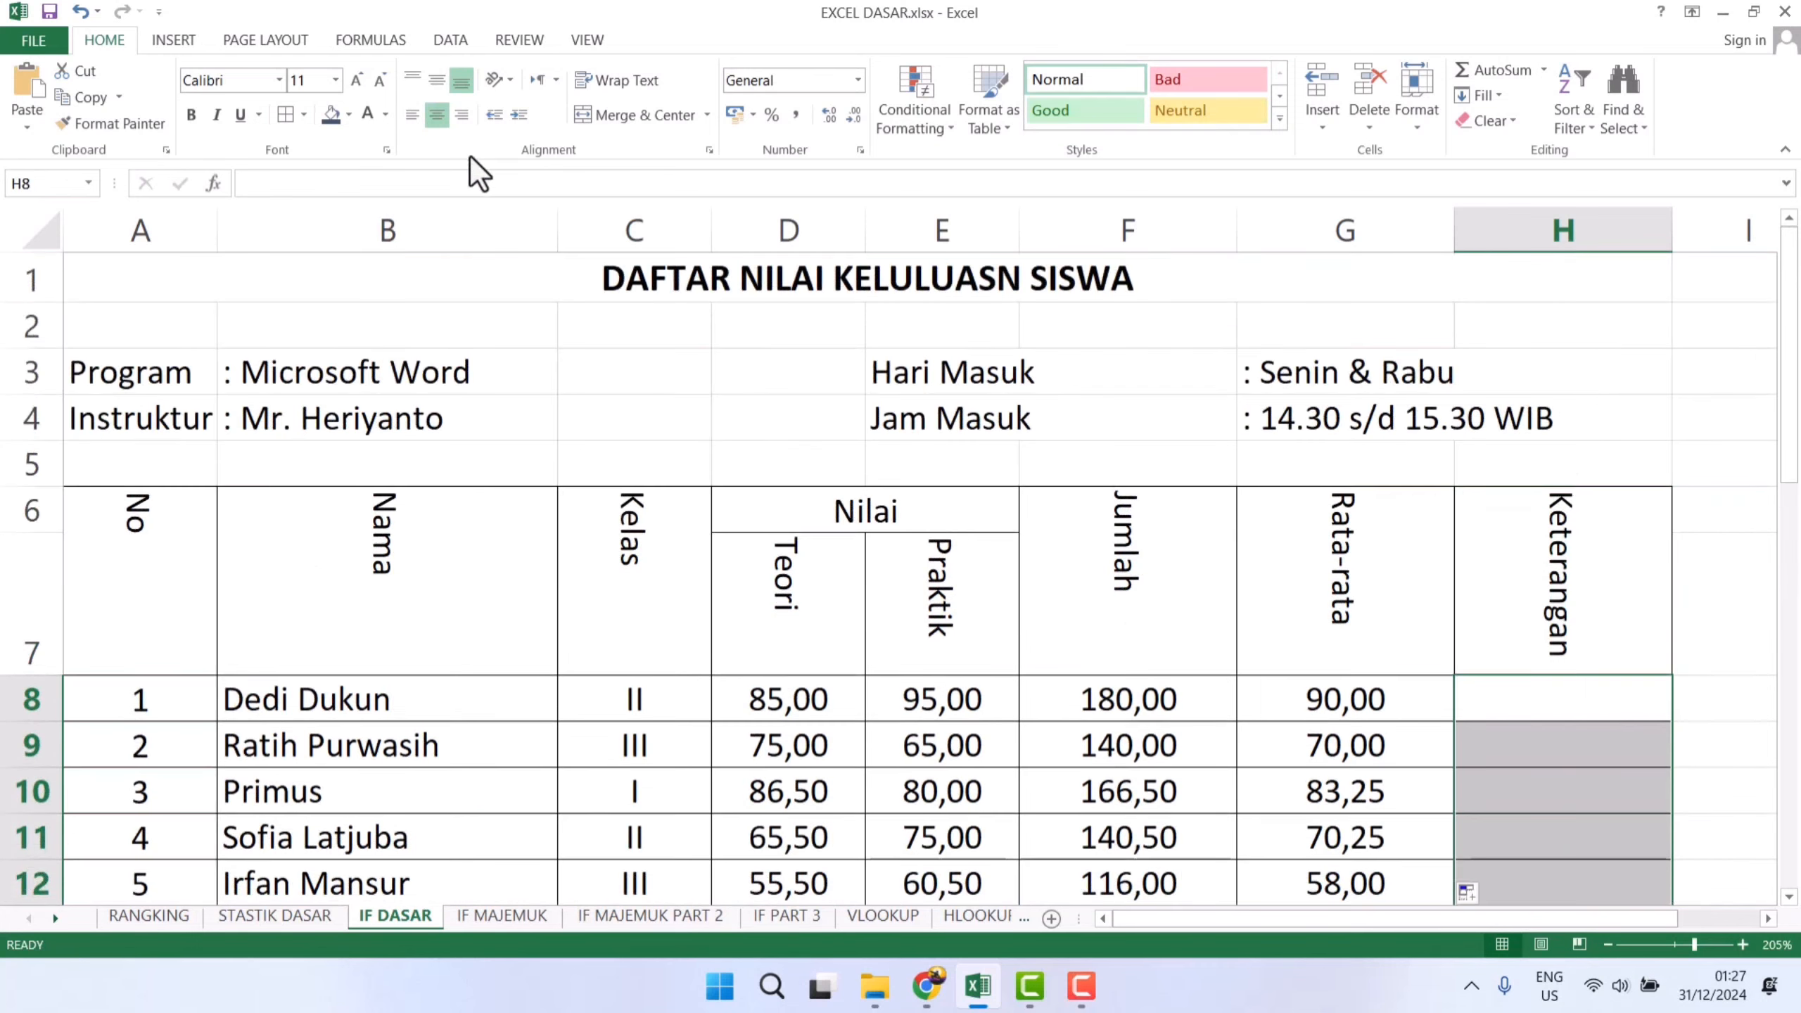
scroll(1053, 390, "down", 1)
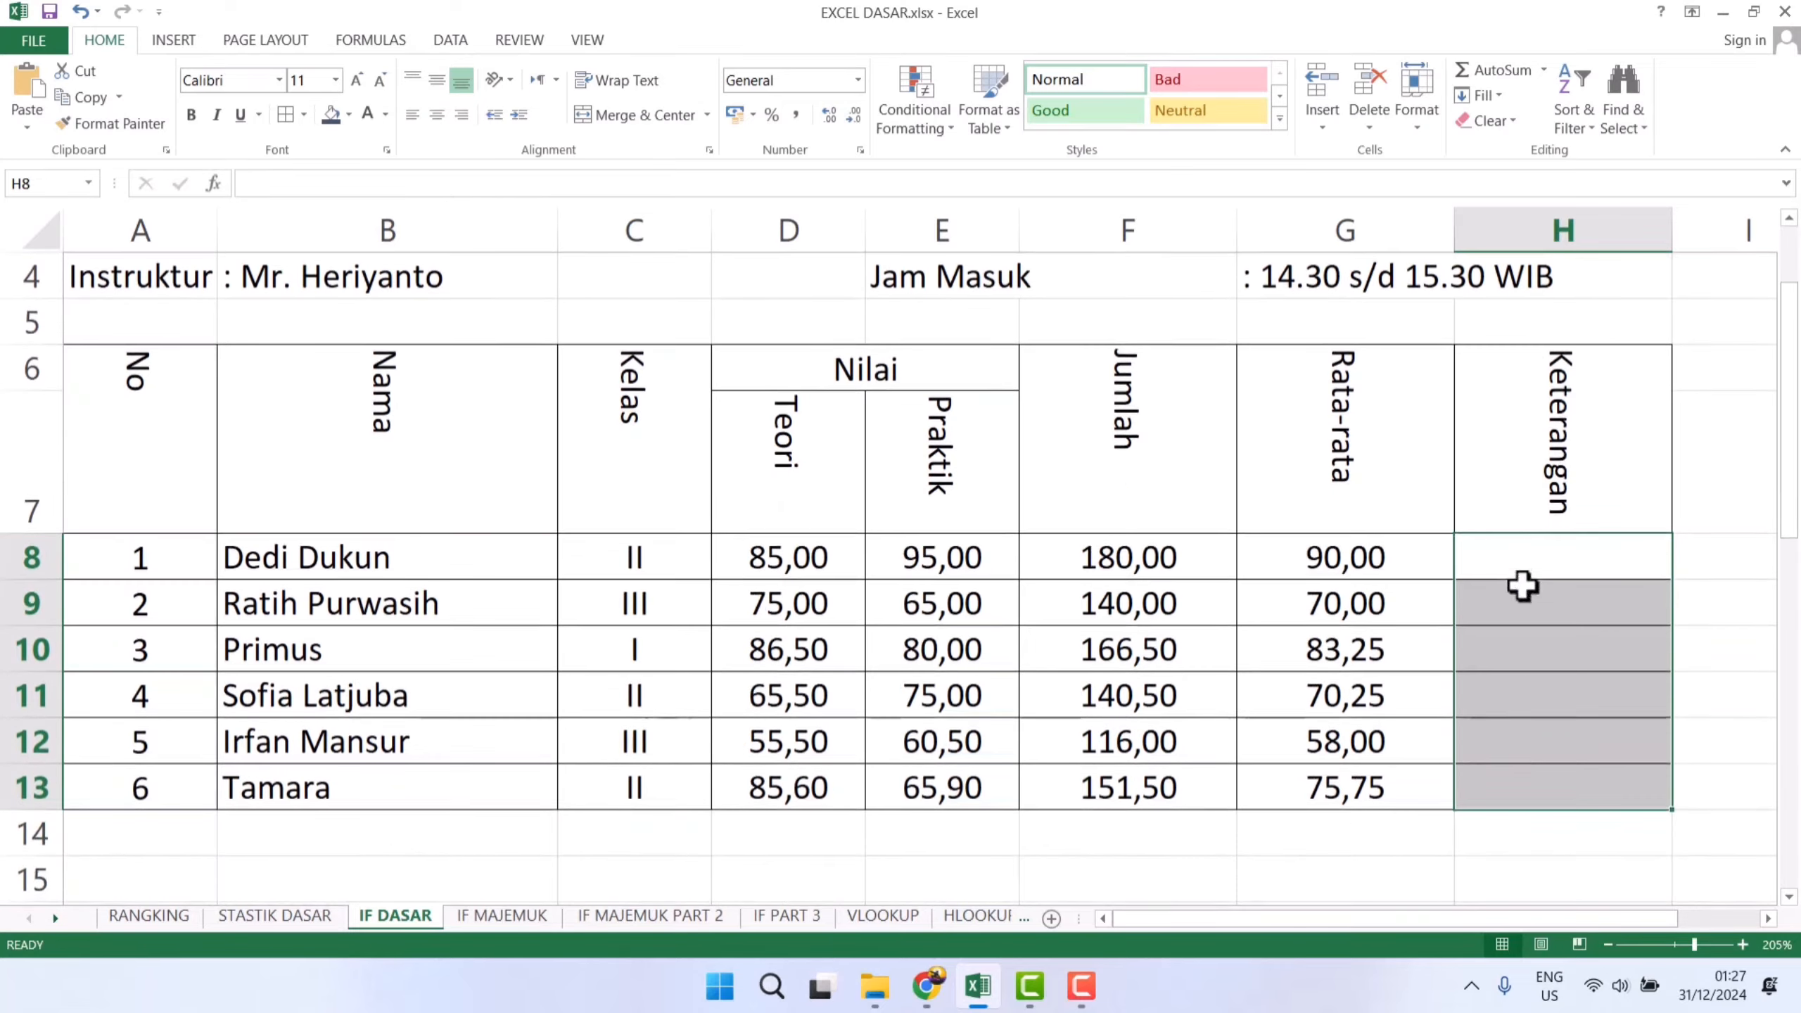
Begin an IF formula in H8 with the Rata-rata cell G8 as the tested cell: =IF(G8
left_click(1552, 576)
scroll(1567, 613, "down", 1)
type("=")
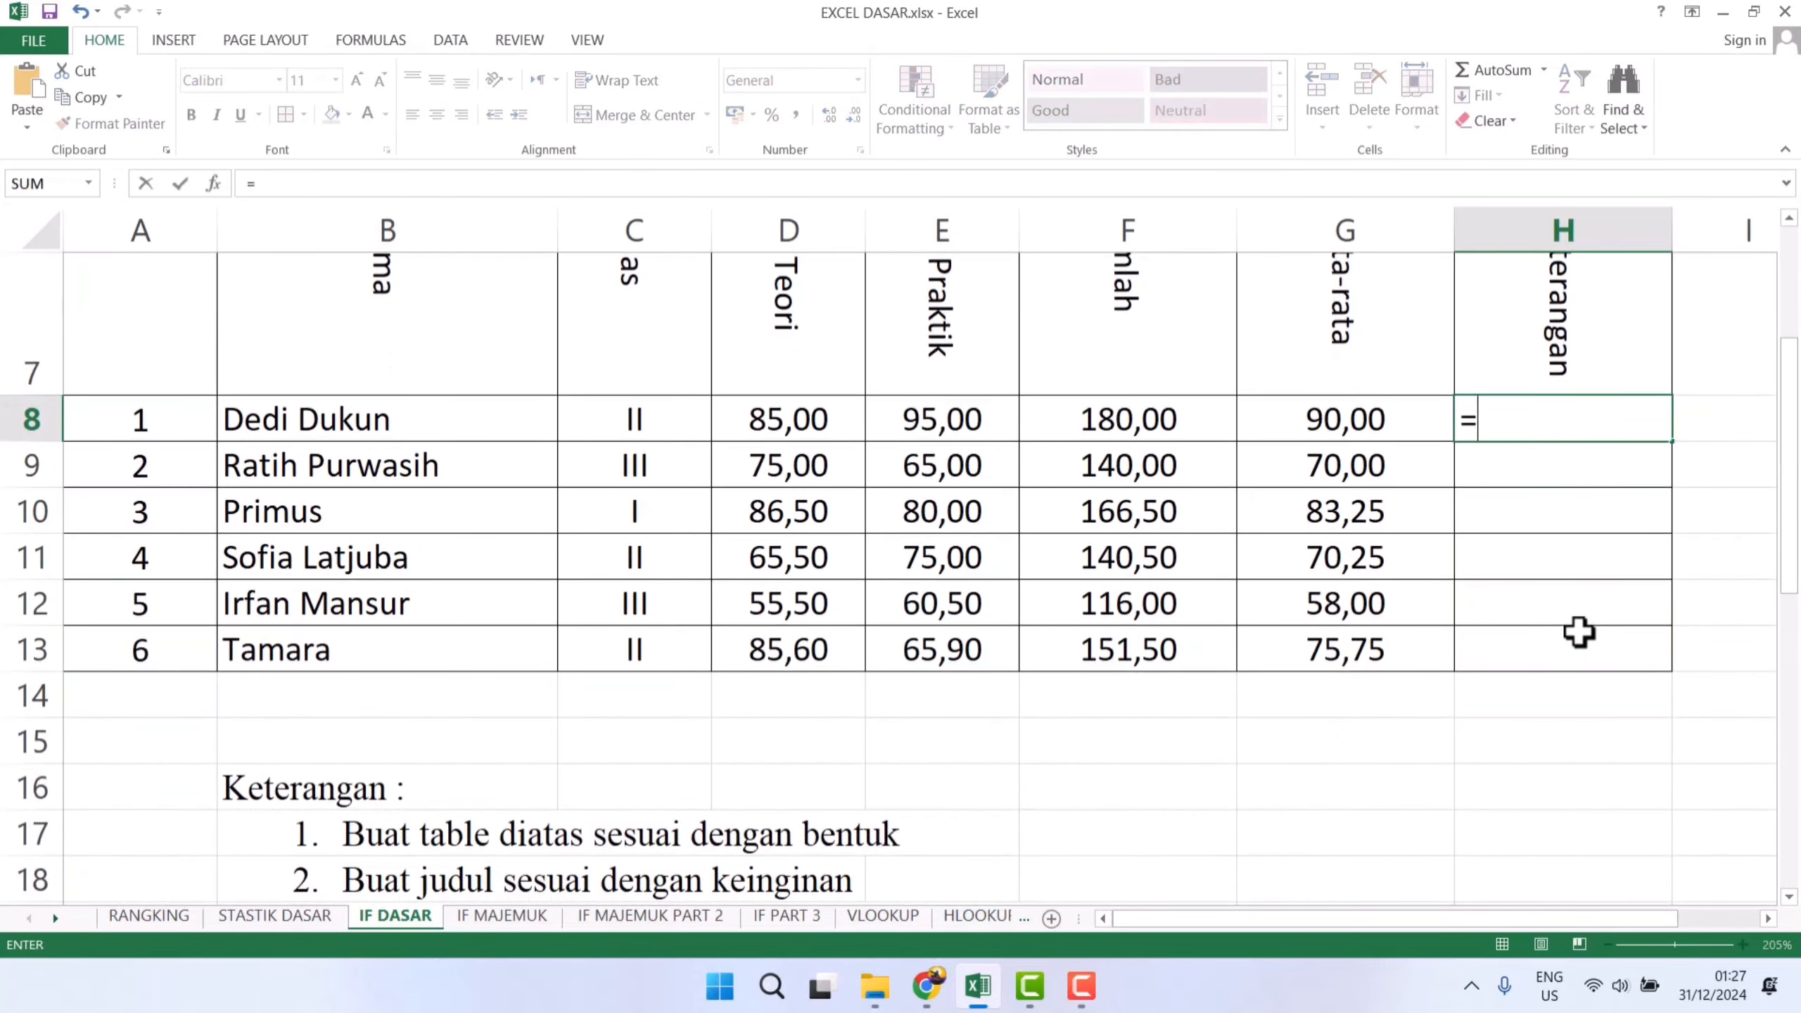
type("IF(")
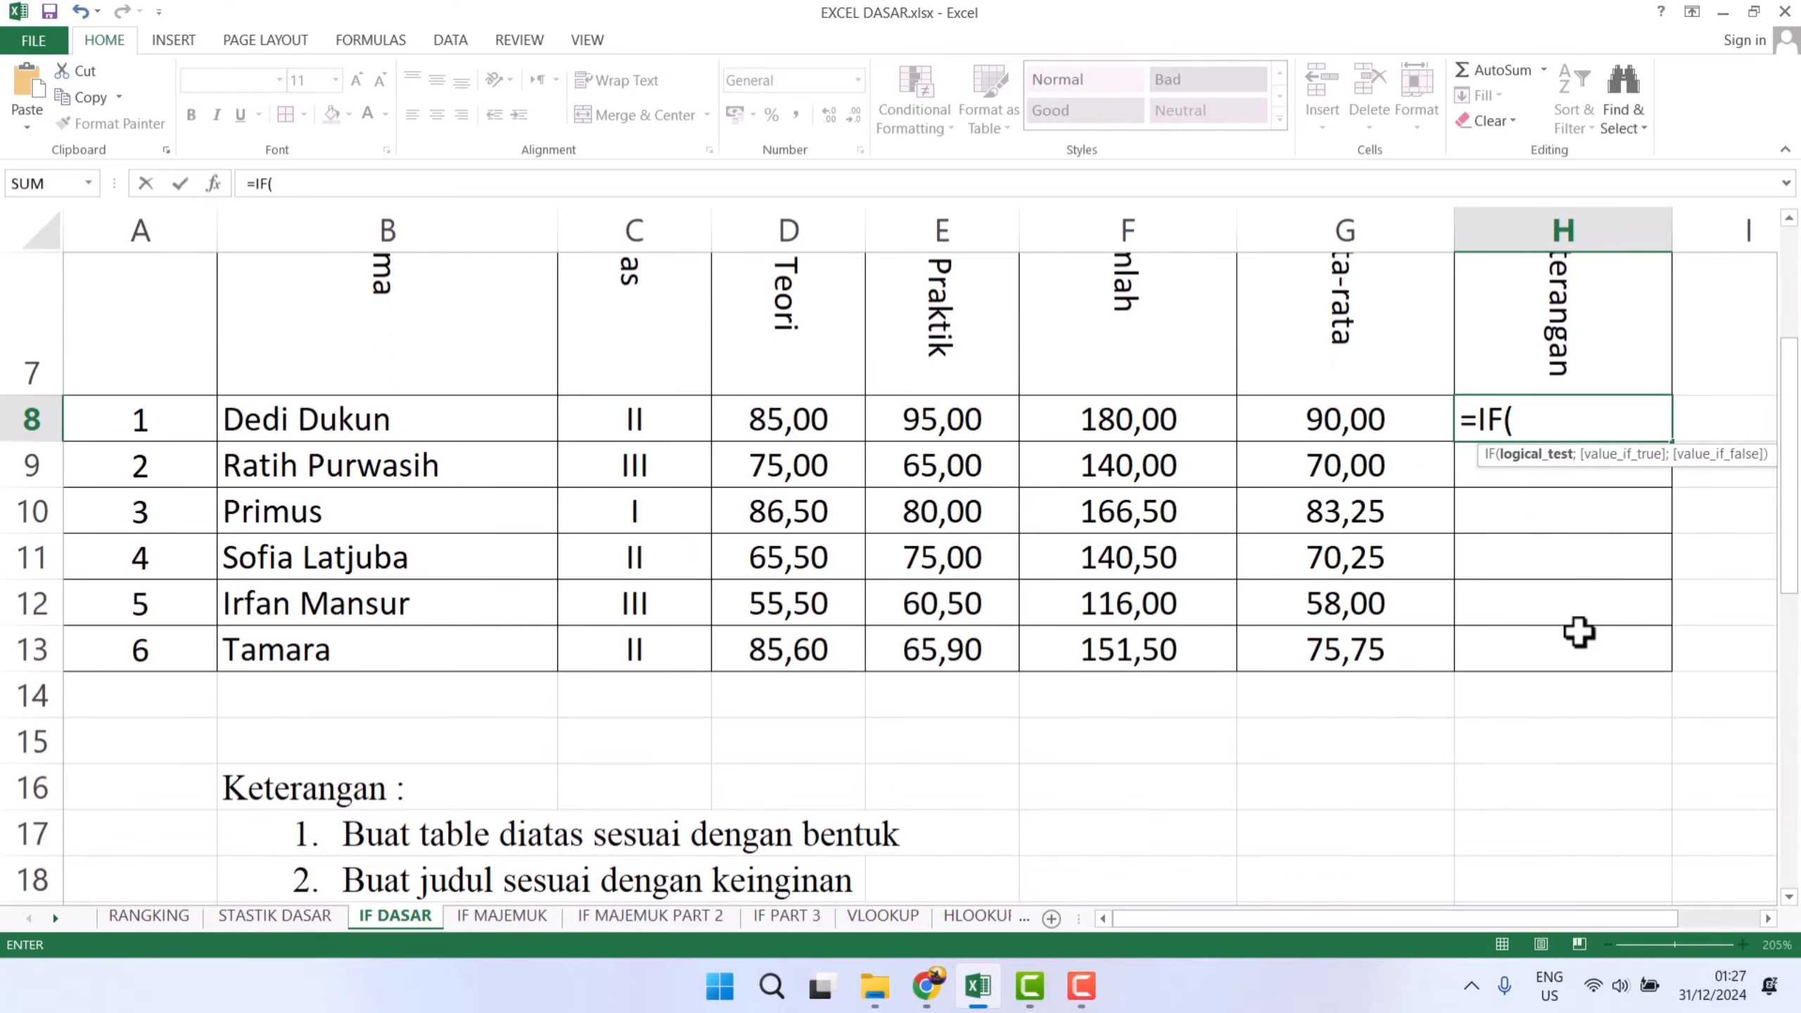
scroll(1579, 631, "down", 4)
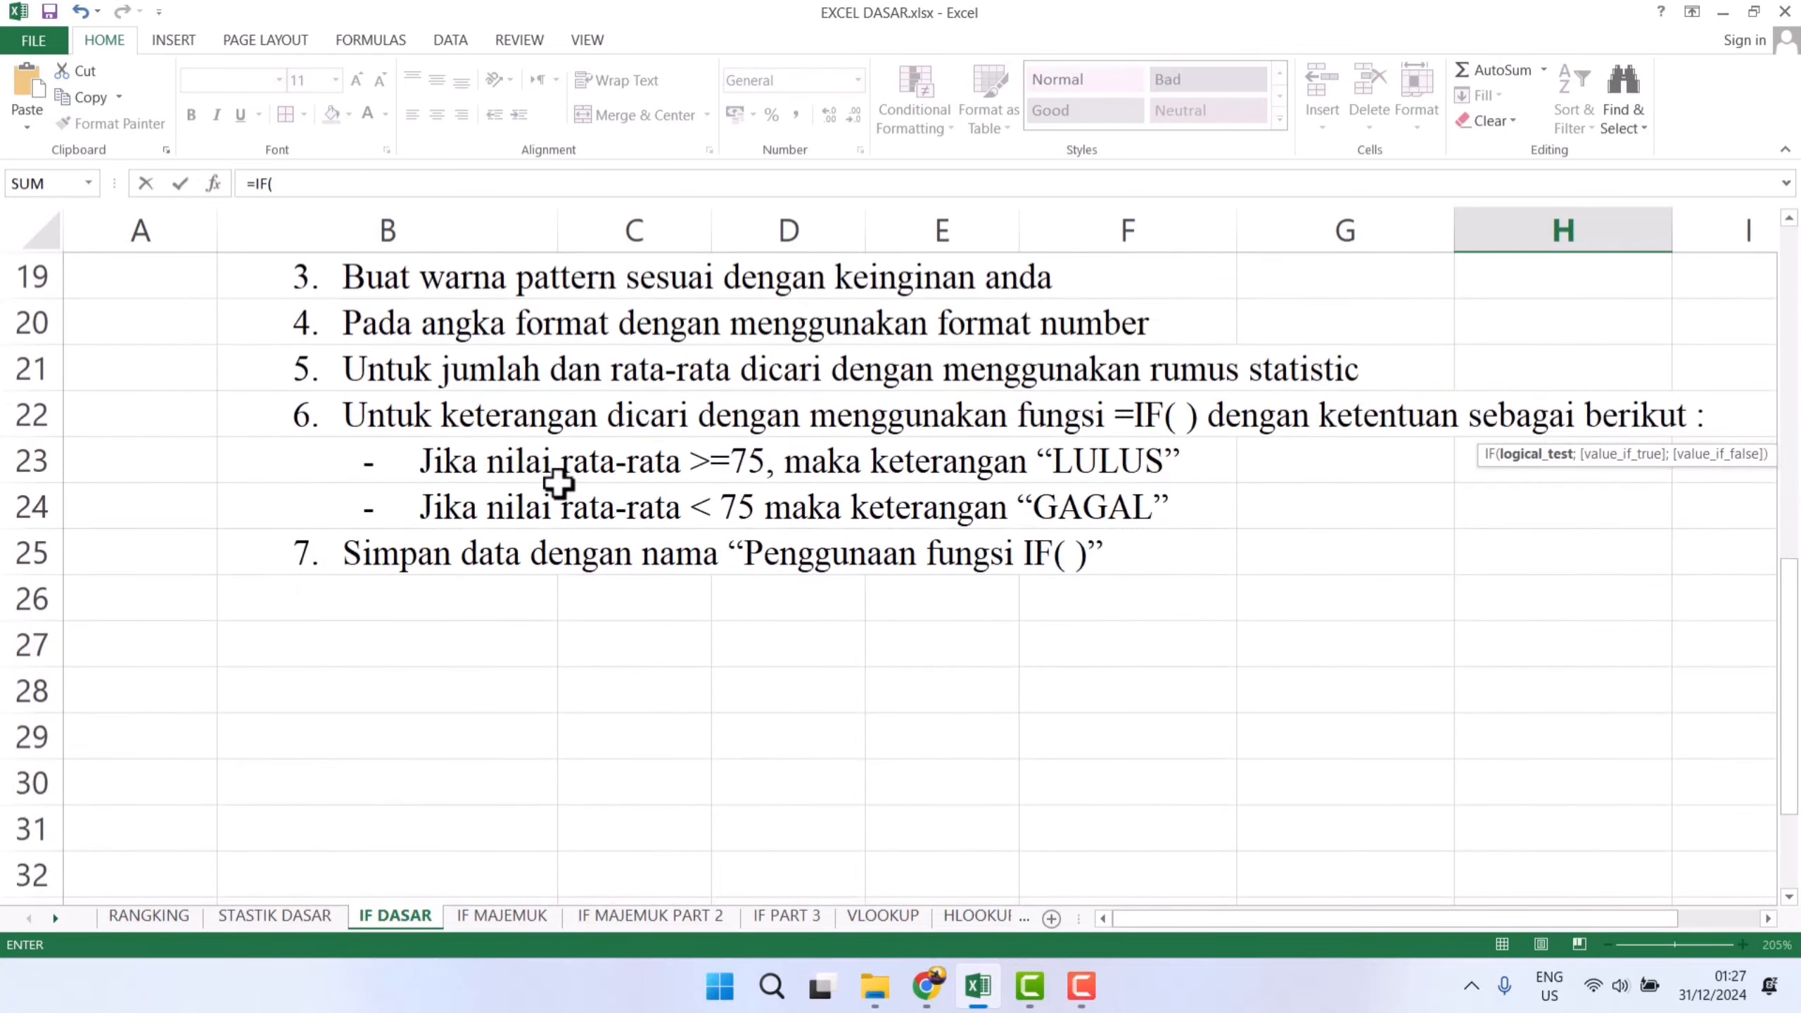
scroll(1045, 603, "up", 5)
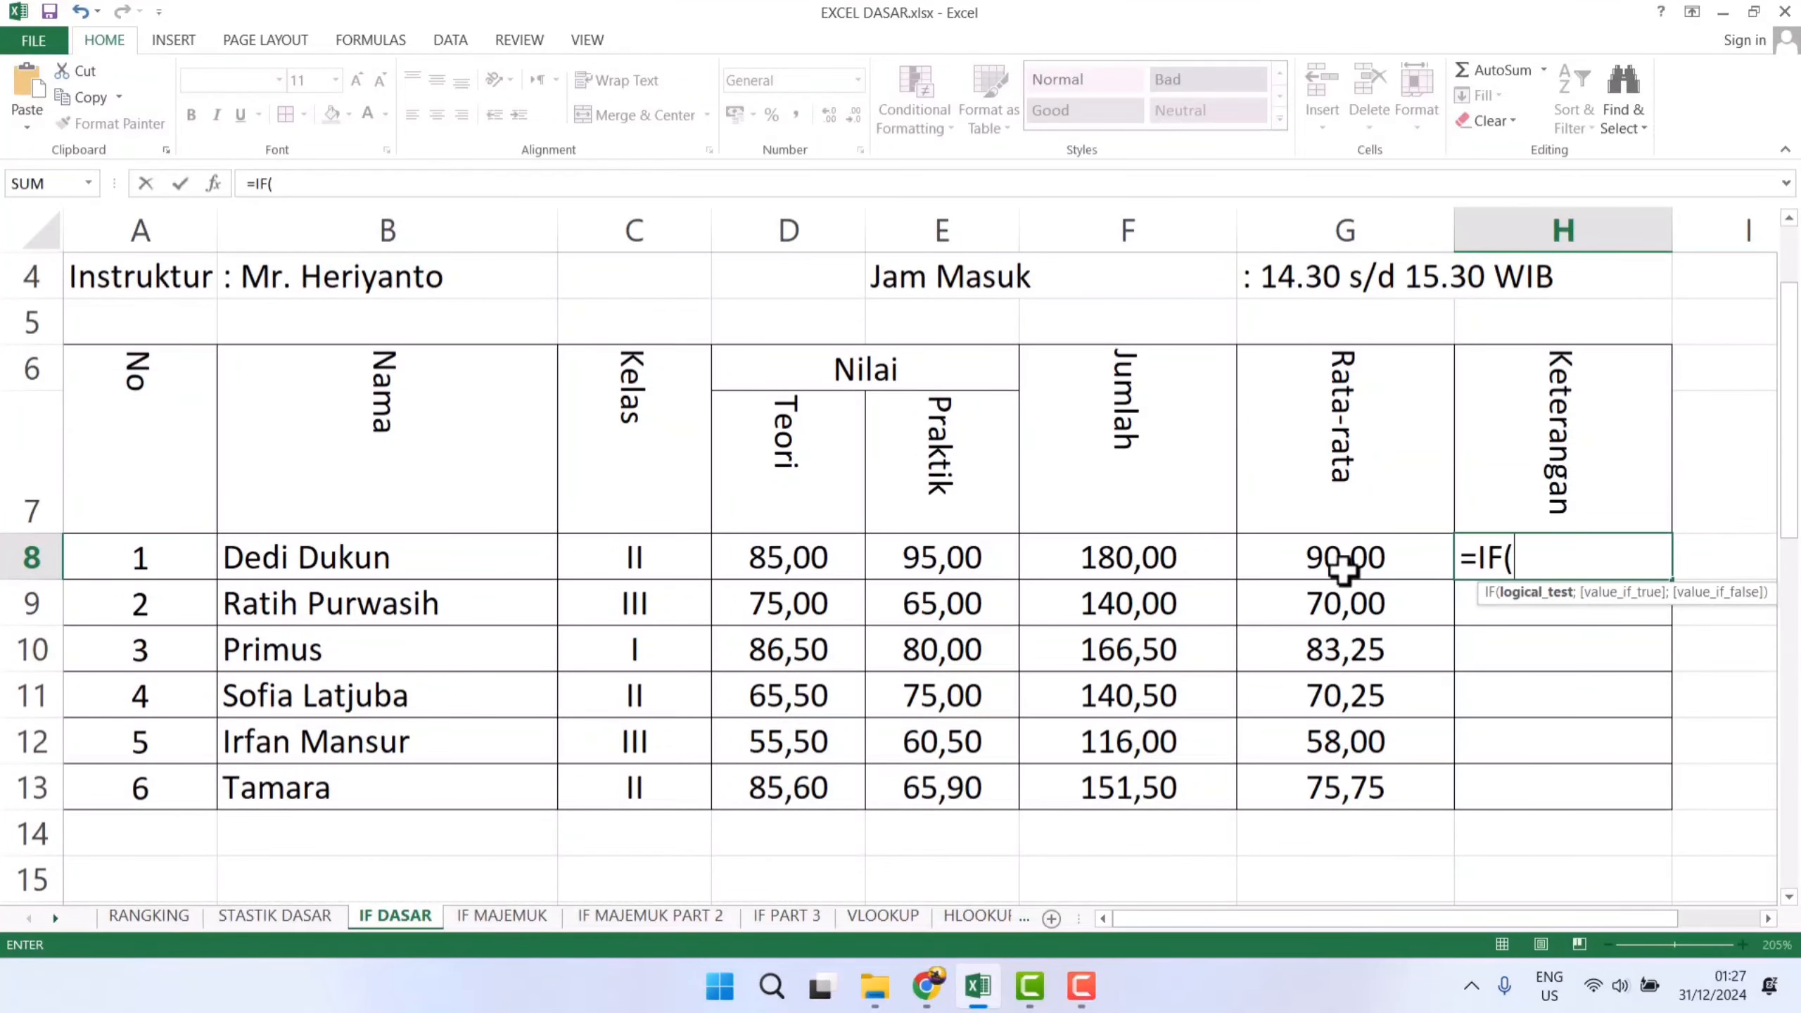
left_click(1338, 559)
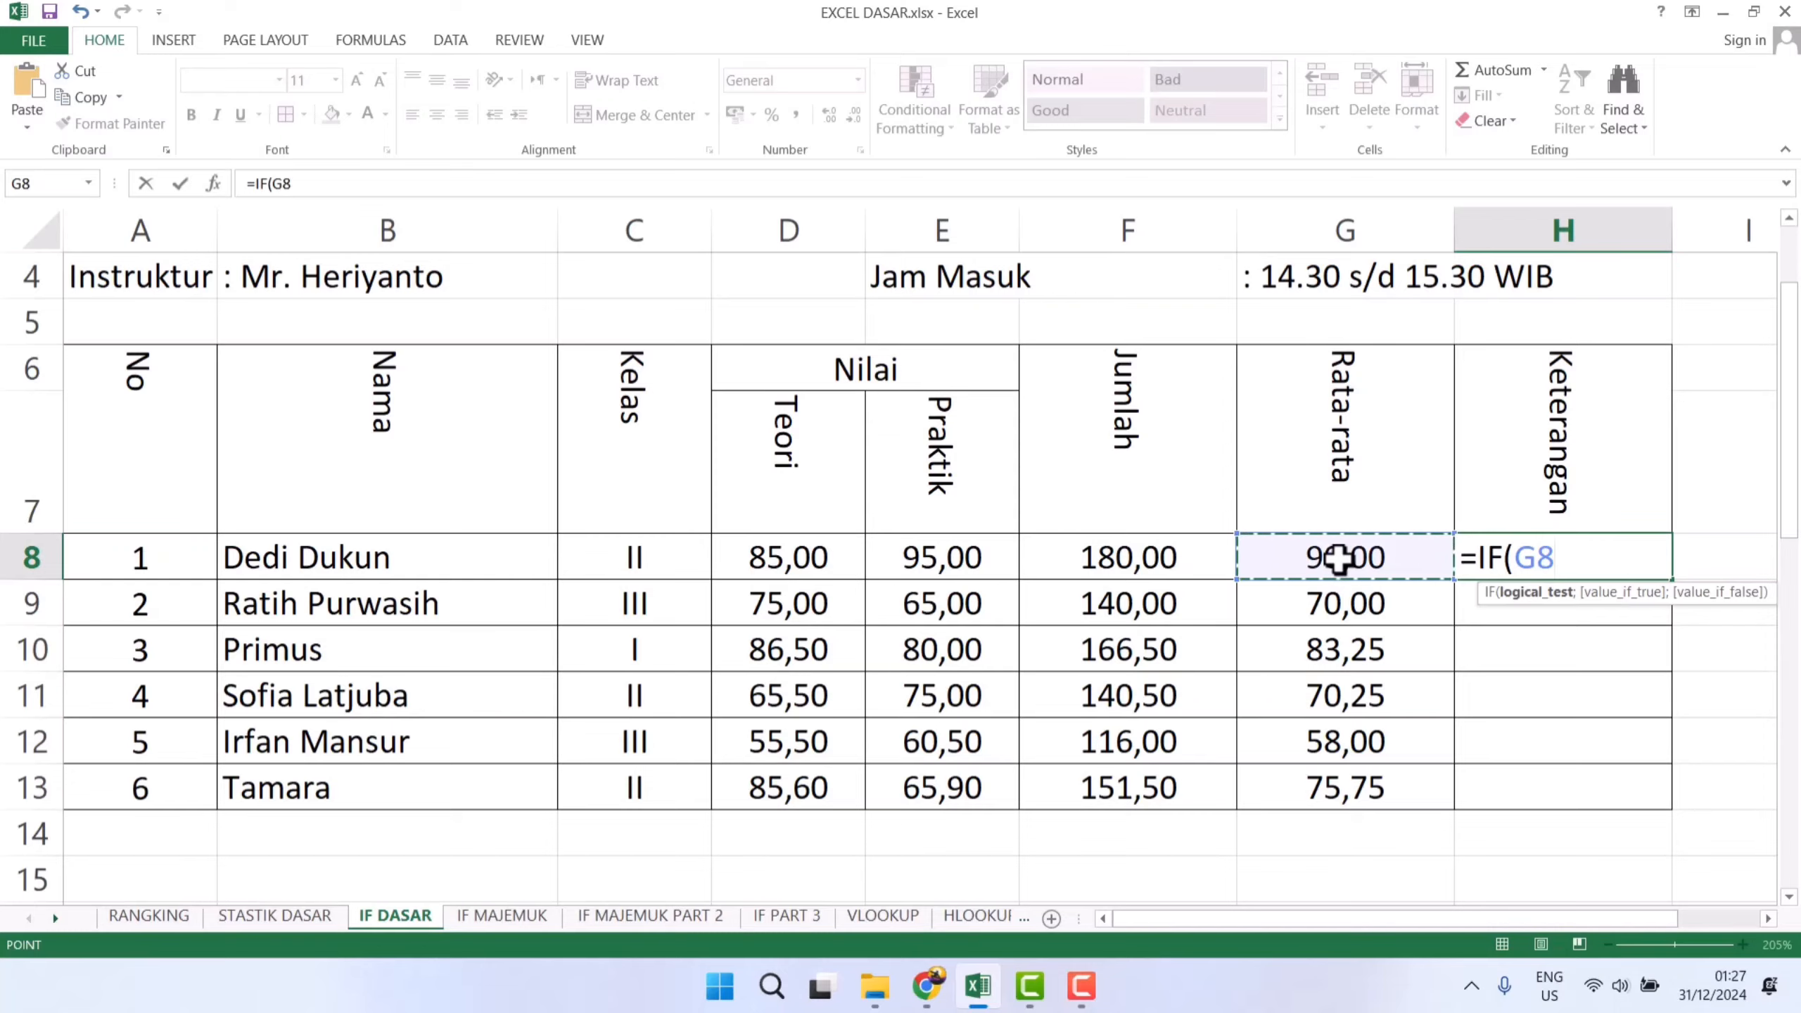
Check the conditions and syntax note, and complete the logical test in the H8 formula as G8>=75
scroll(1339, 558, "down", 4)
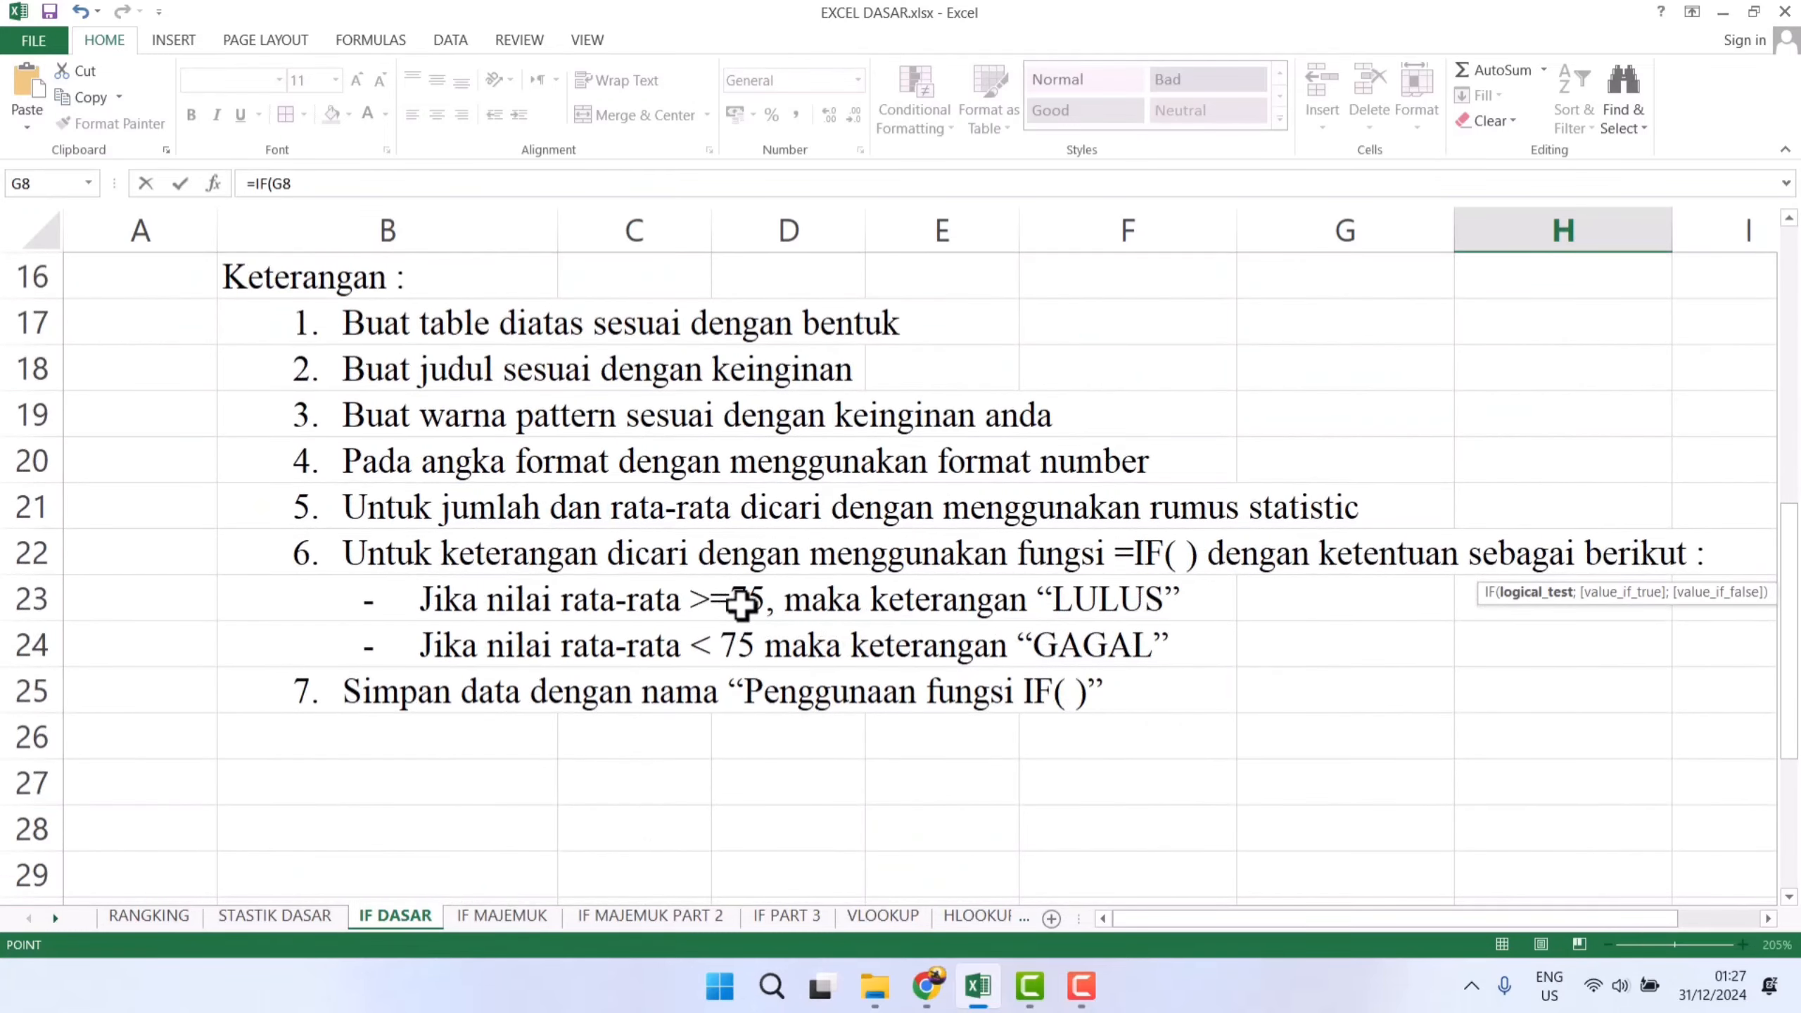
scroll(763, 644, "down", 4)
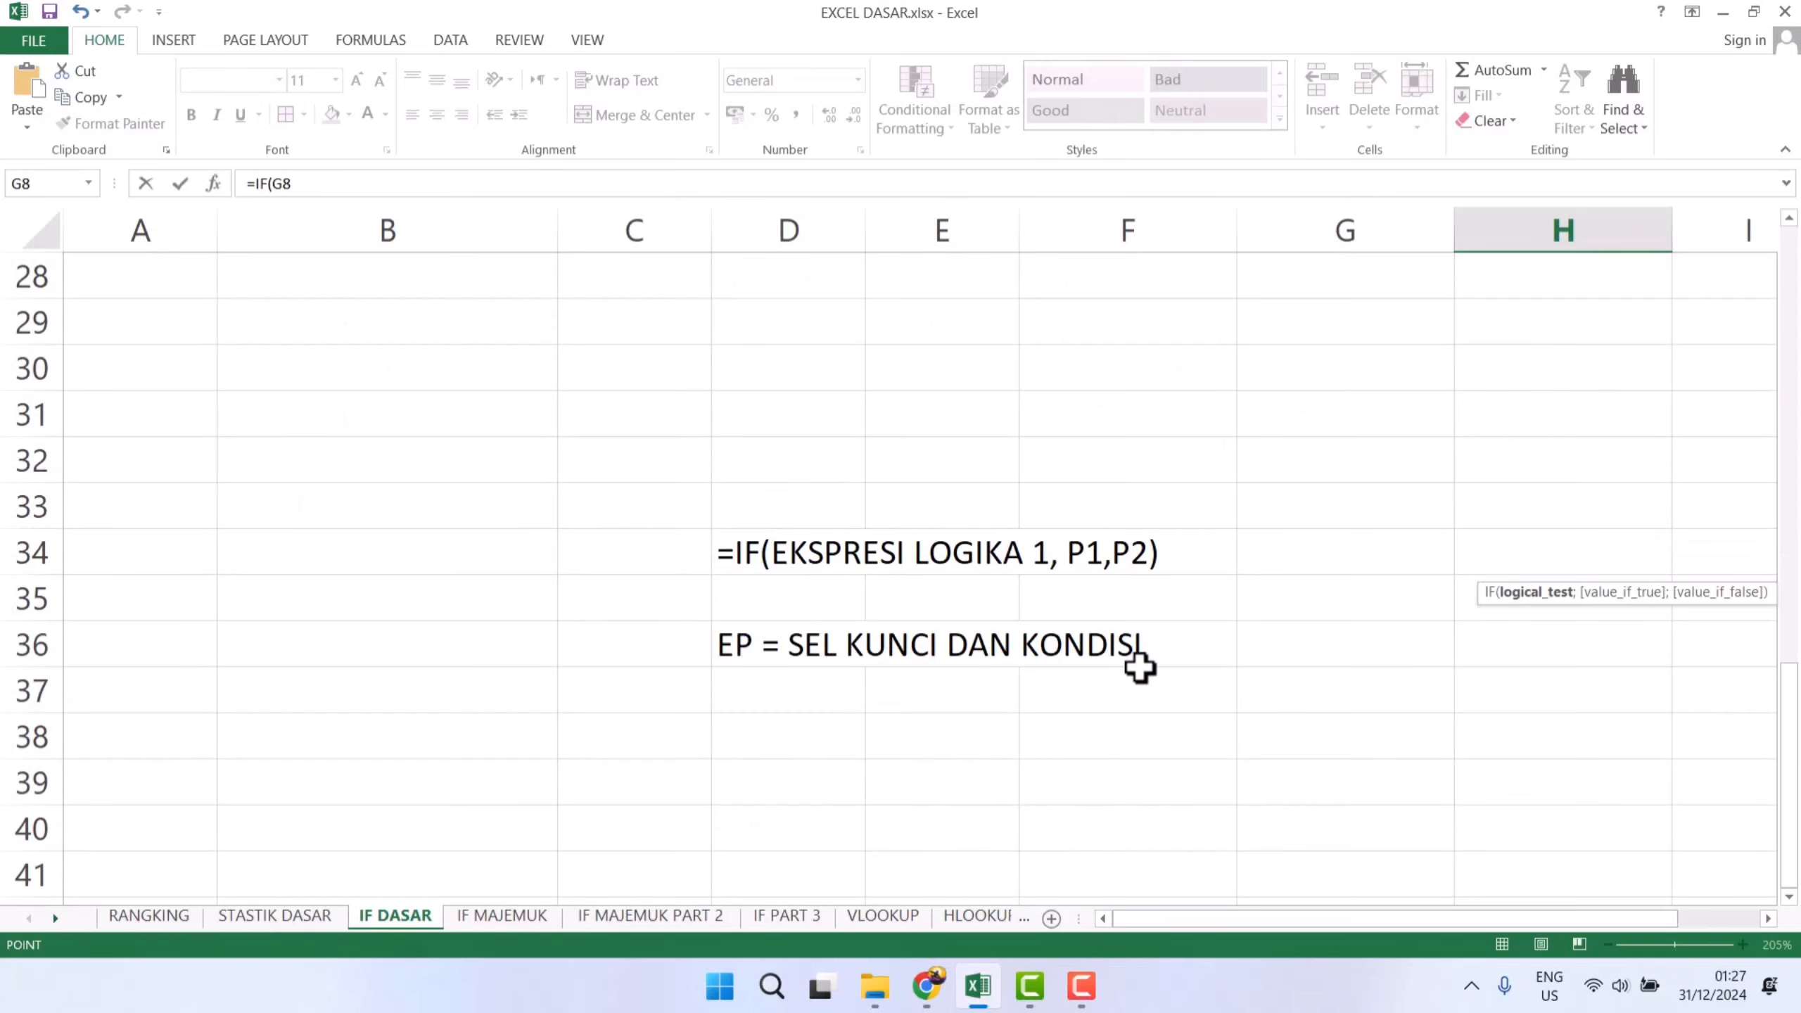
scroll(1139, 667, "up", 7)
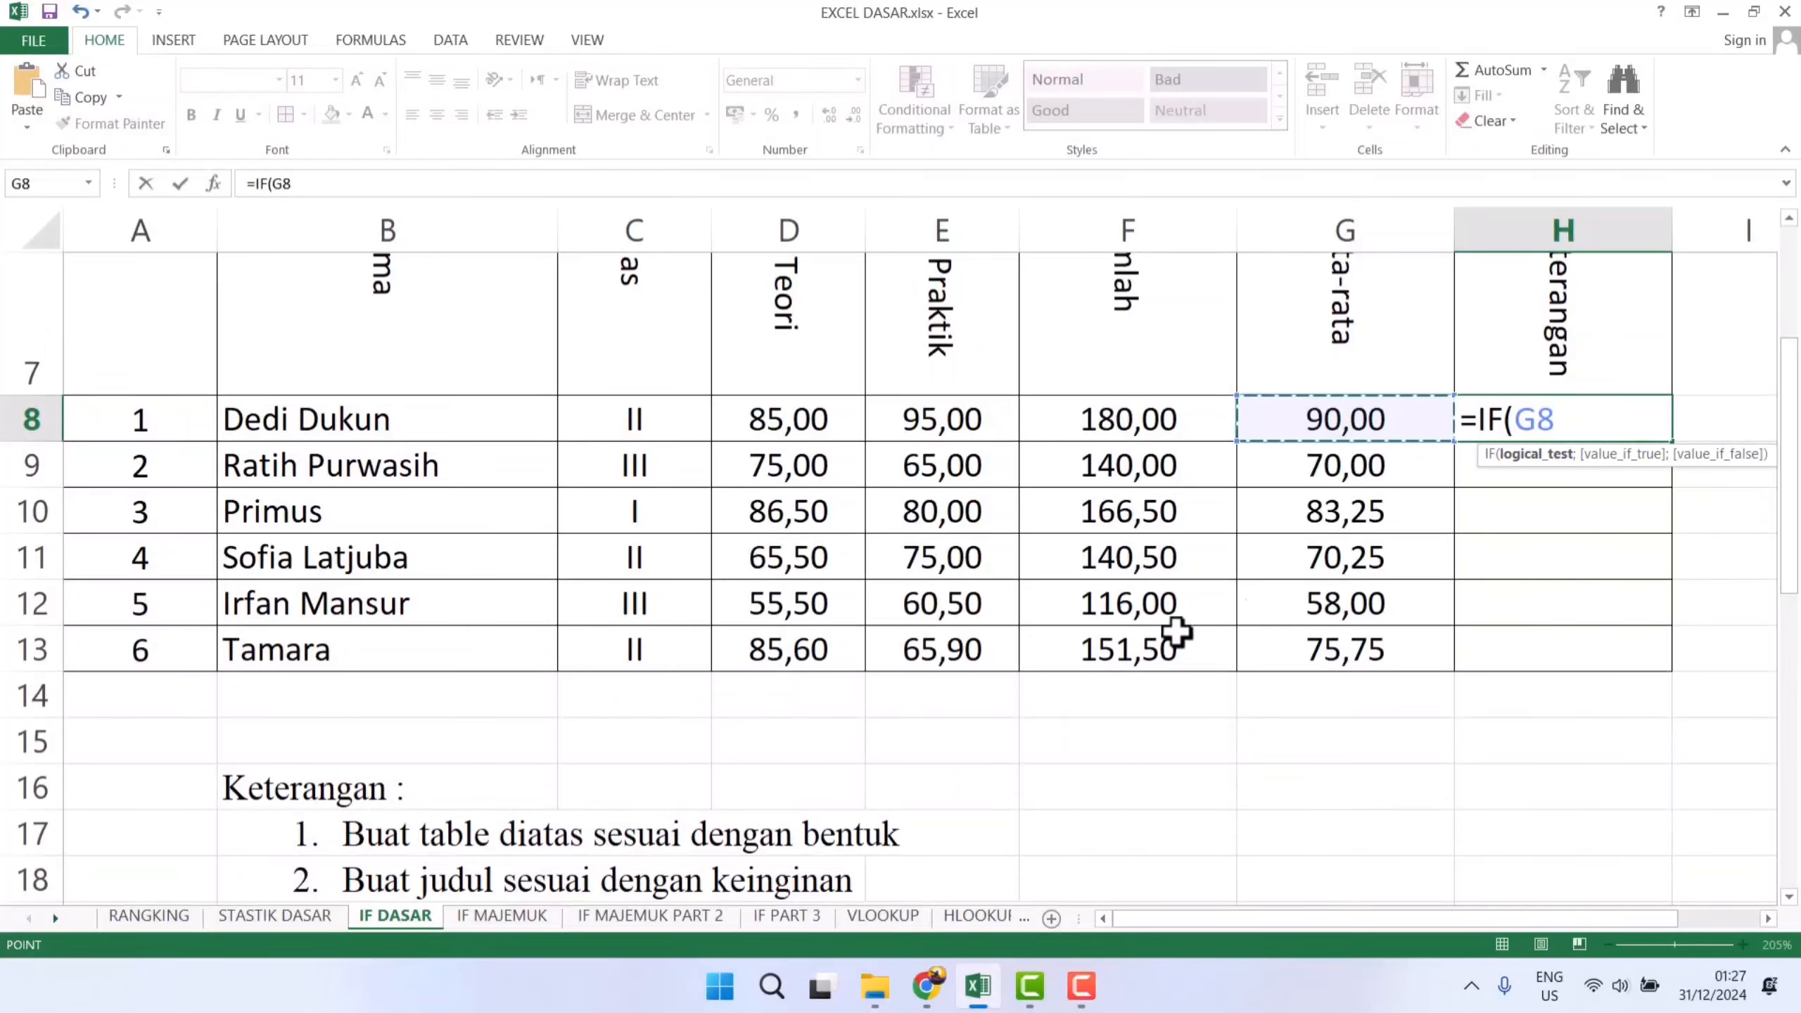
scroll(824, 708, "down", 3)
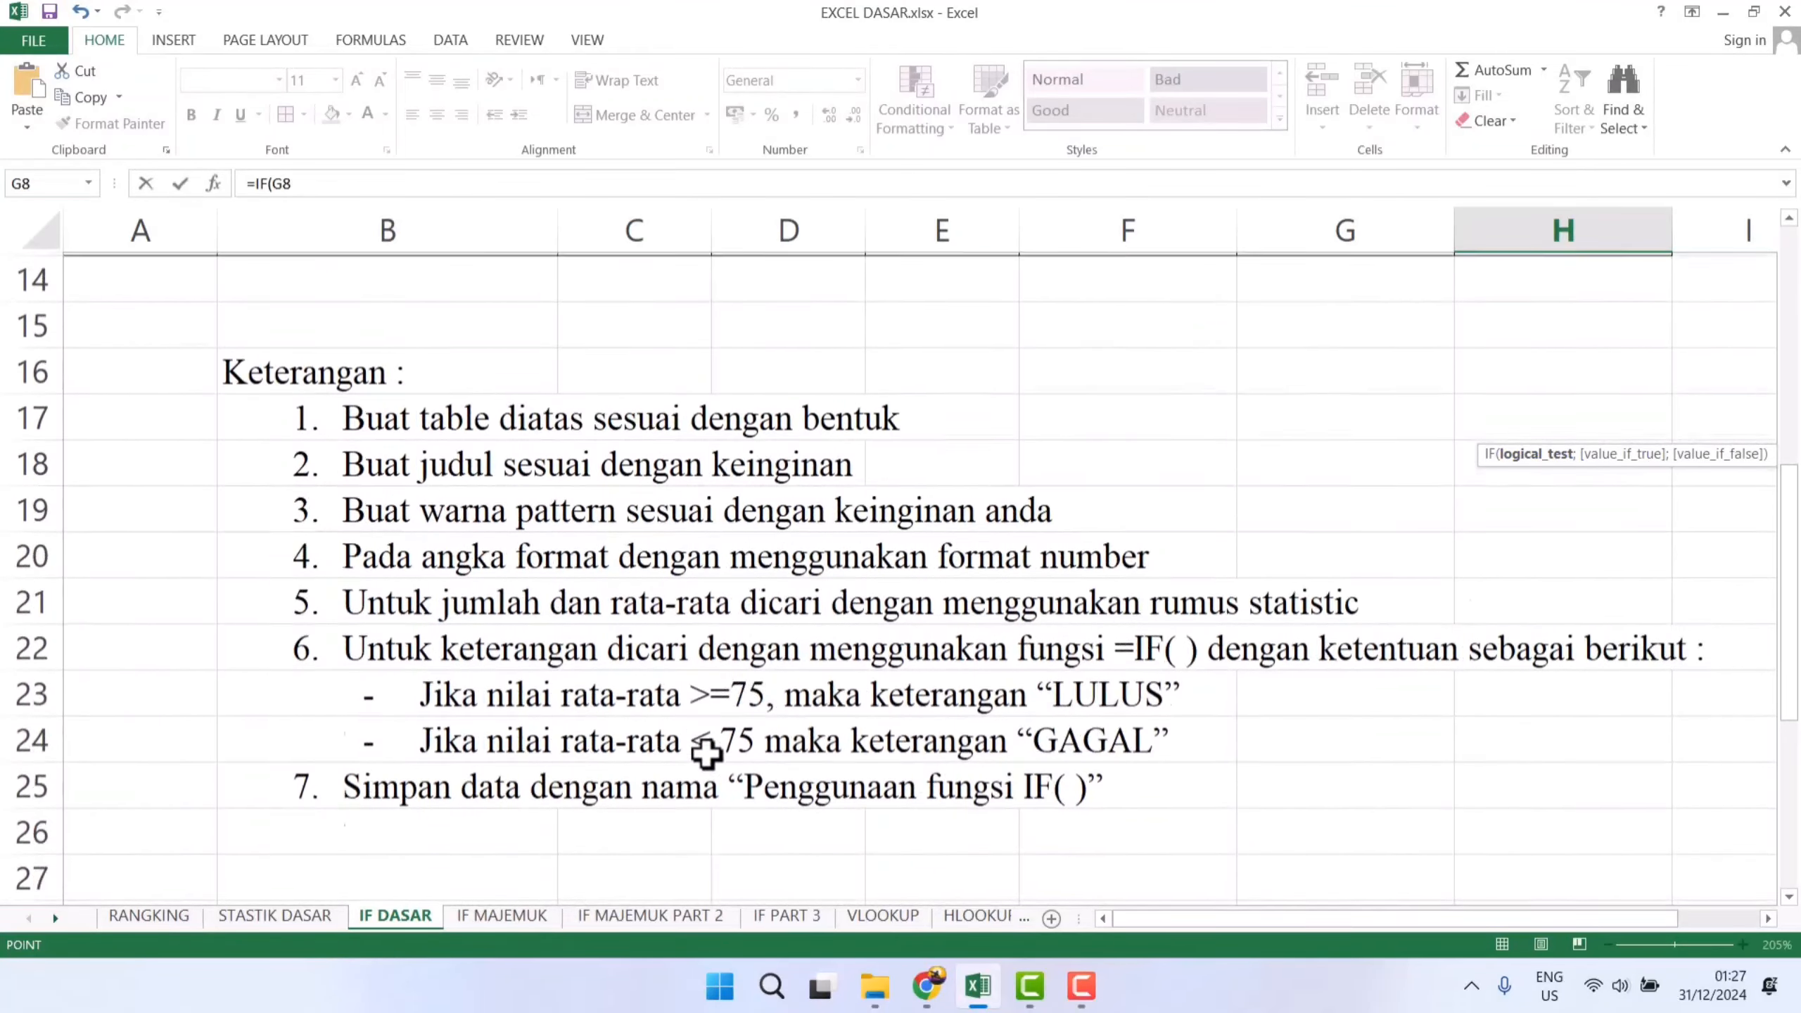
scroll(706, 752, "down", 3)
scroll(1031, 856, "up", 2)
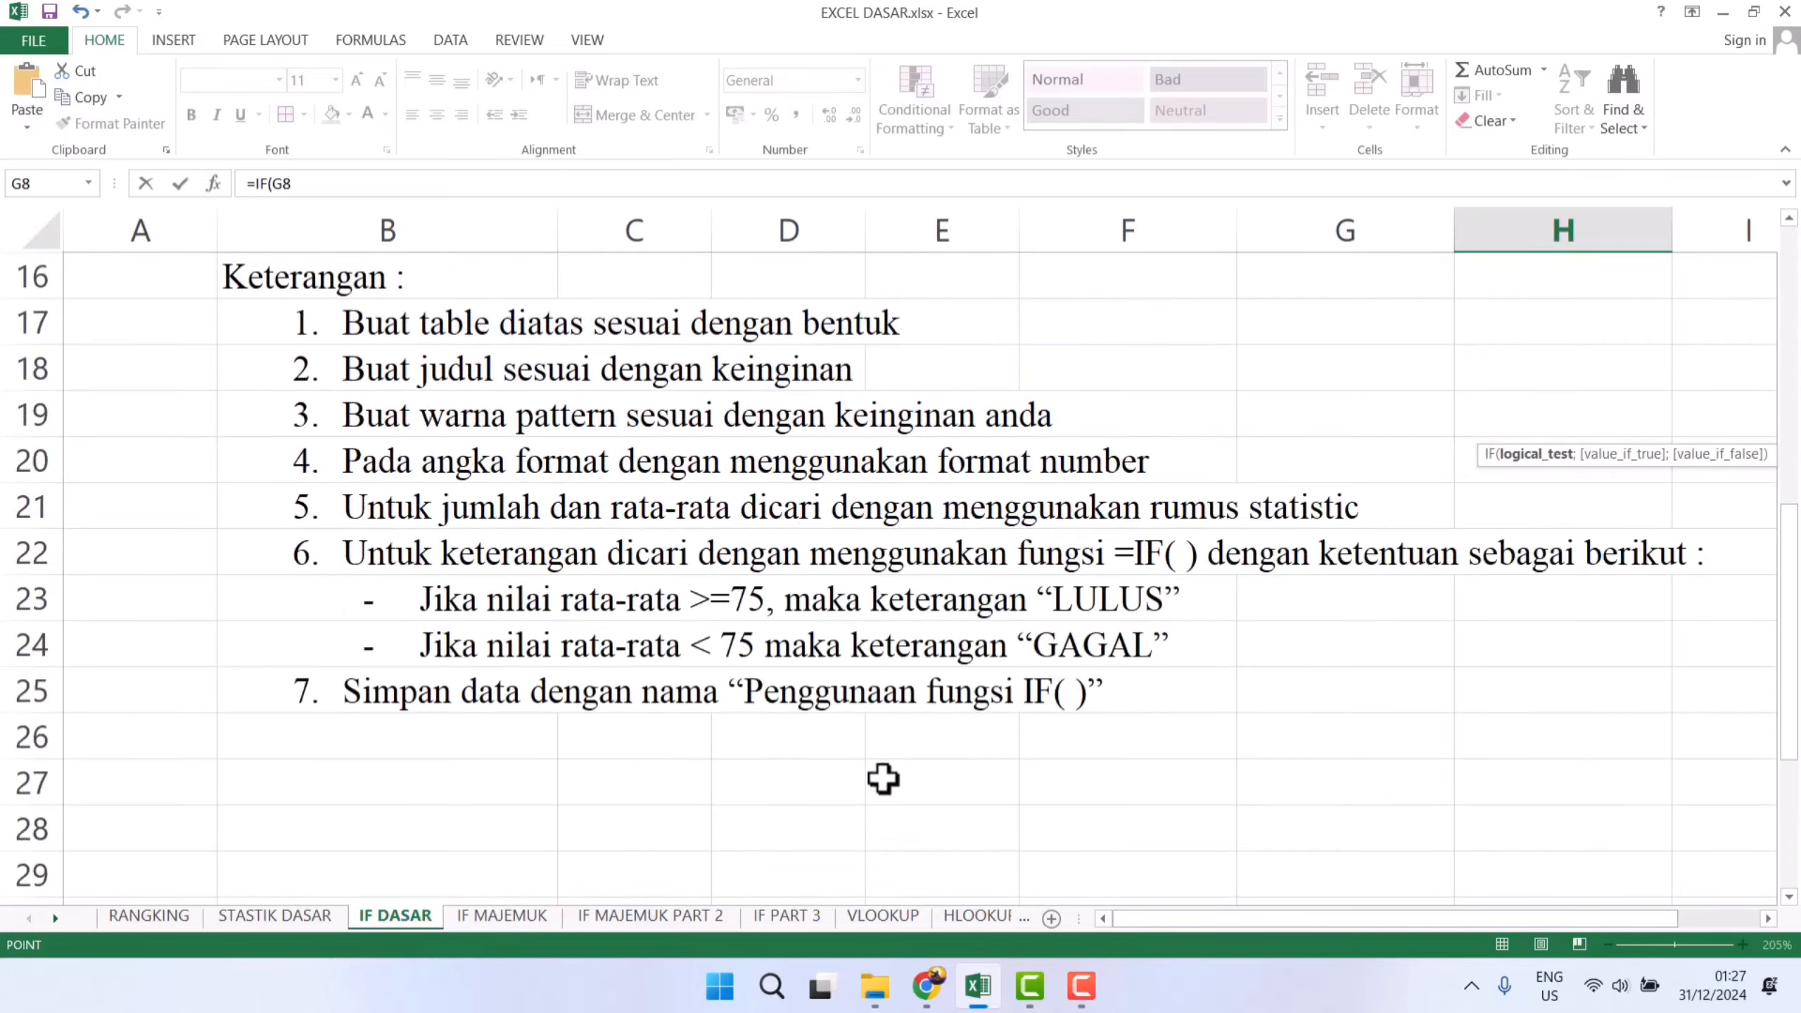
scroll(1081, 667, "up", 4)
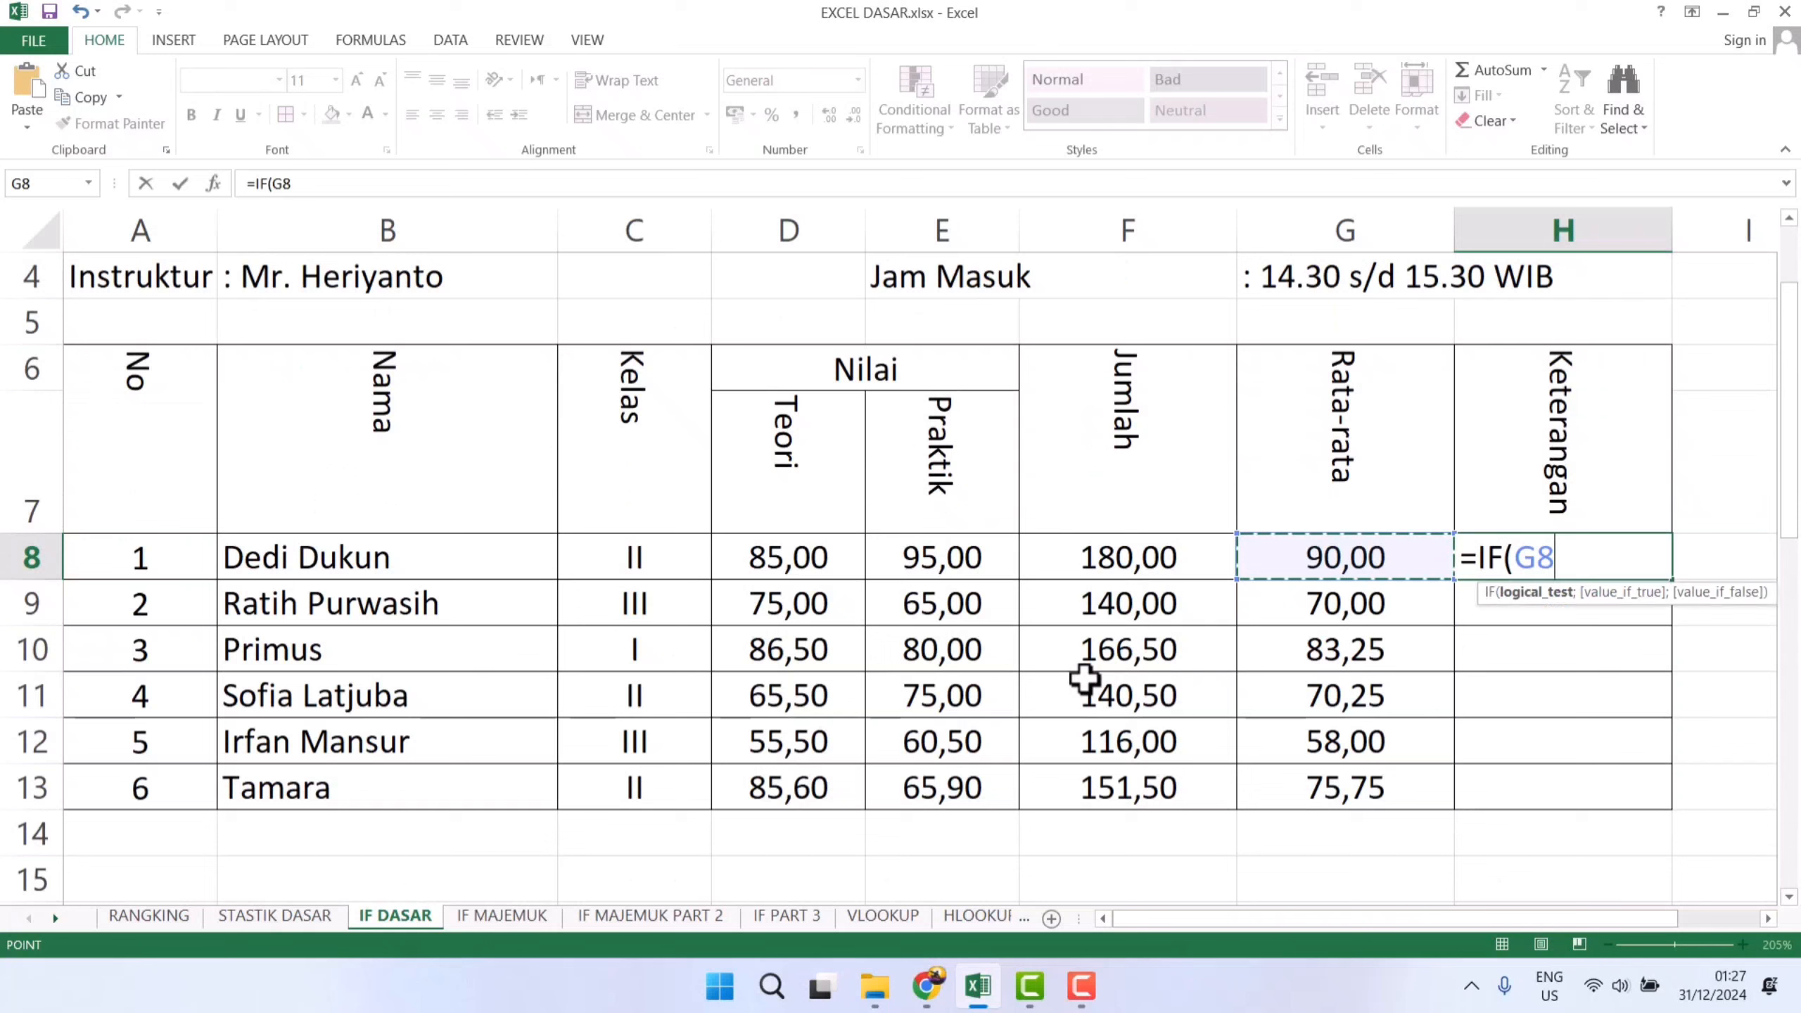
type(">=75")
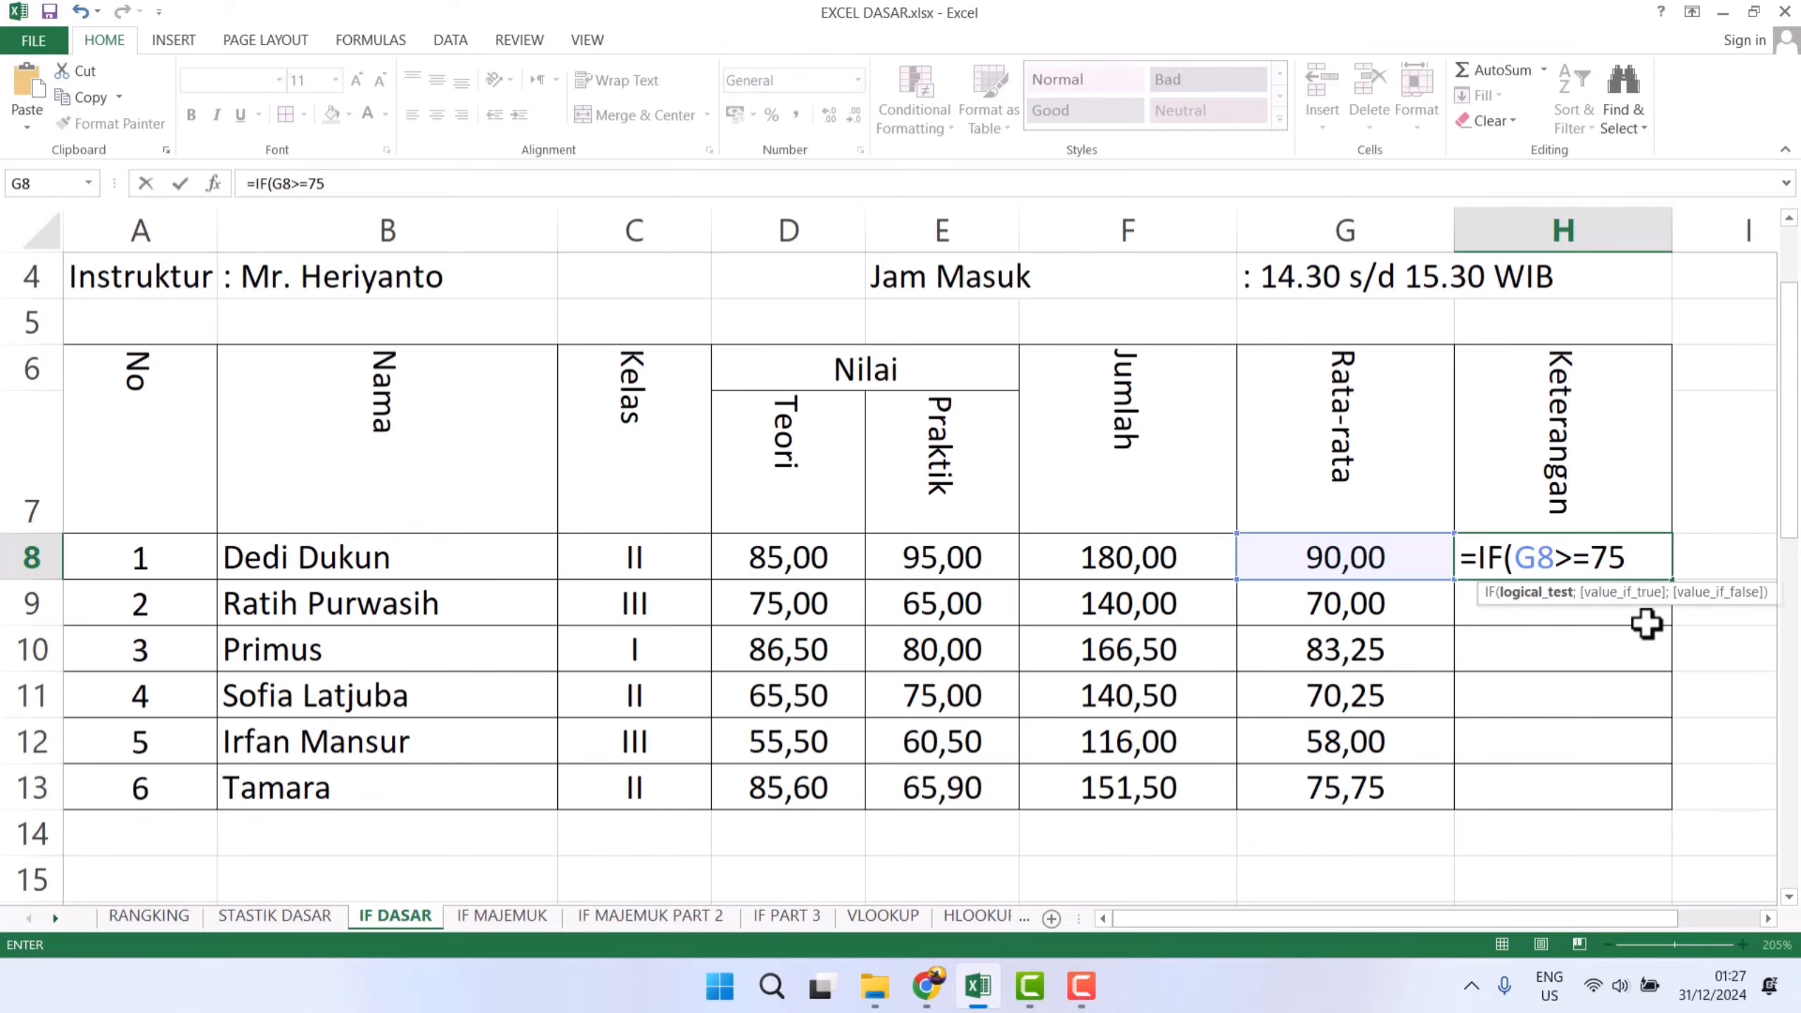
Check the conditions below the table and add "LULUS" as the value-if-true argument of the IF formula in H8
type(";")
scroll(1645, 622, "down", 7)
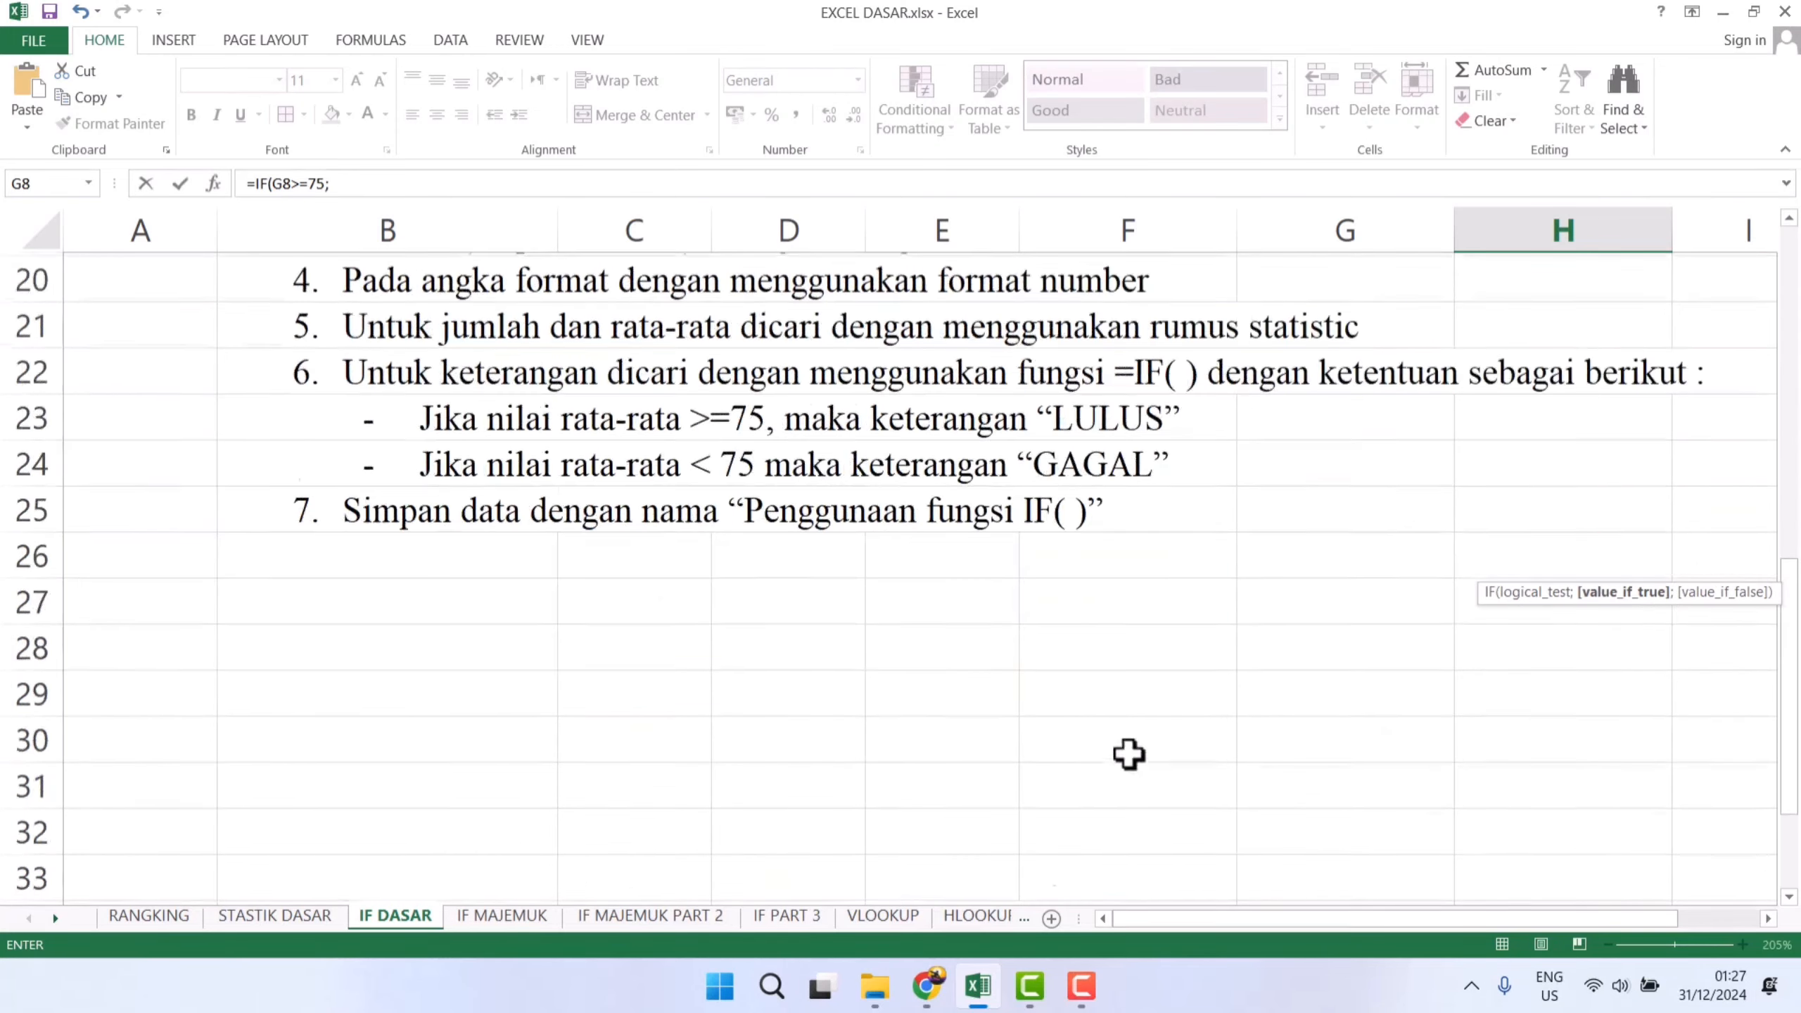
scroll(1305, 653, "up", 7)
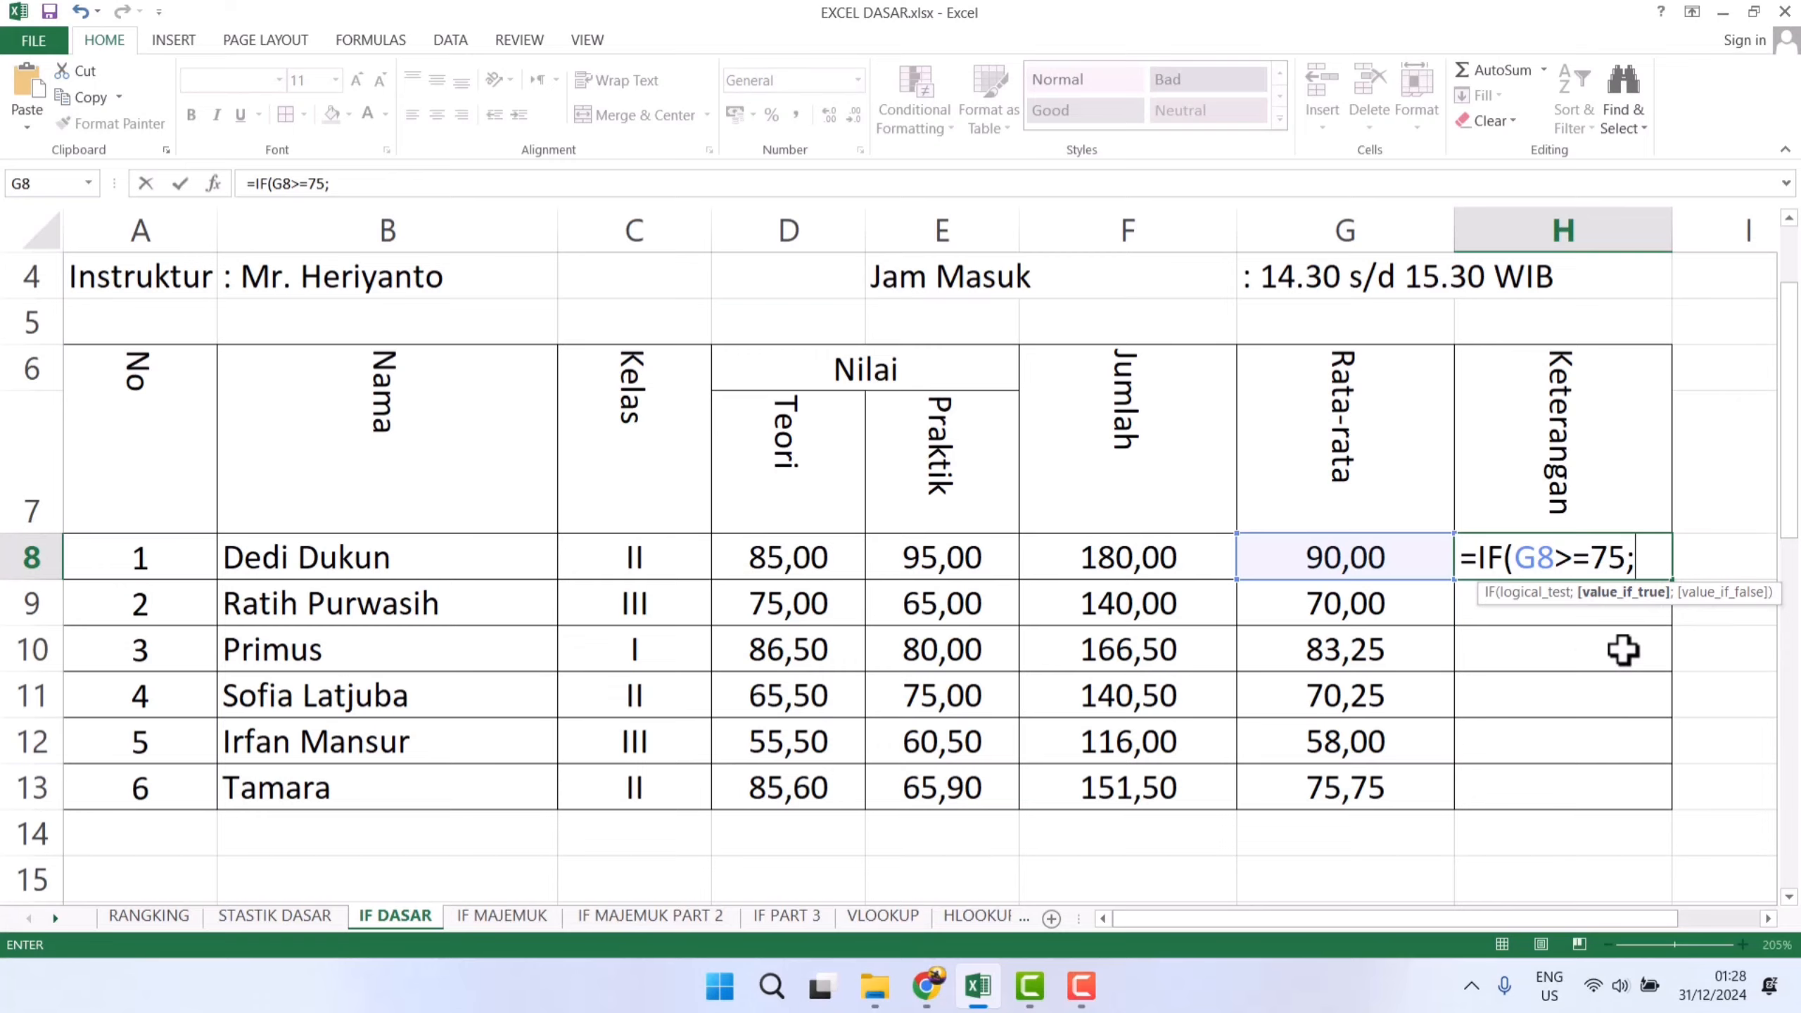
scroll(1222, 667, "down", 5)
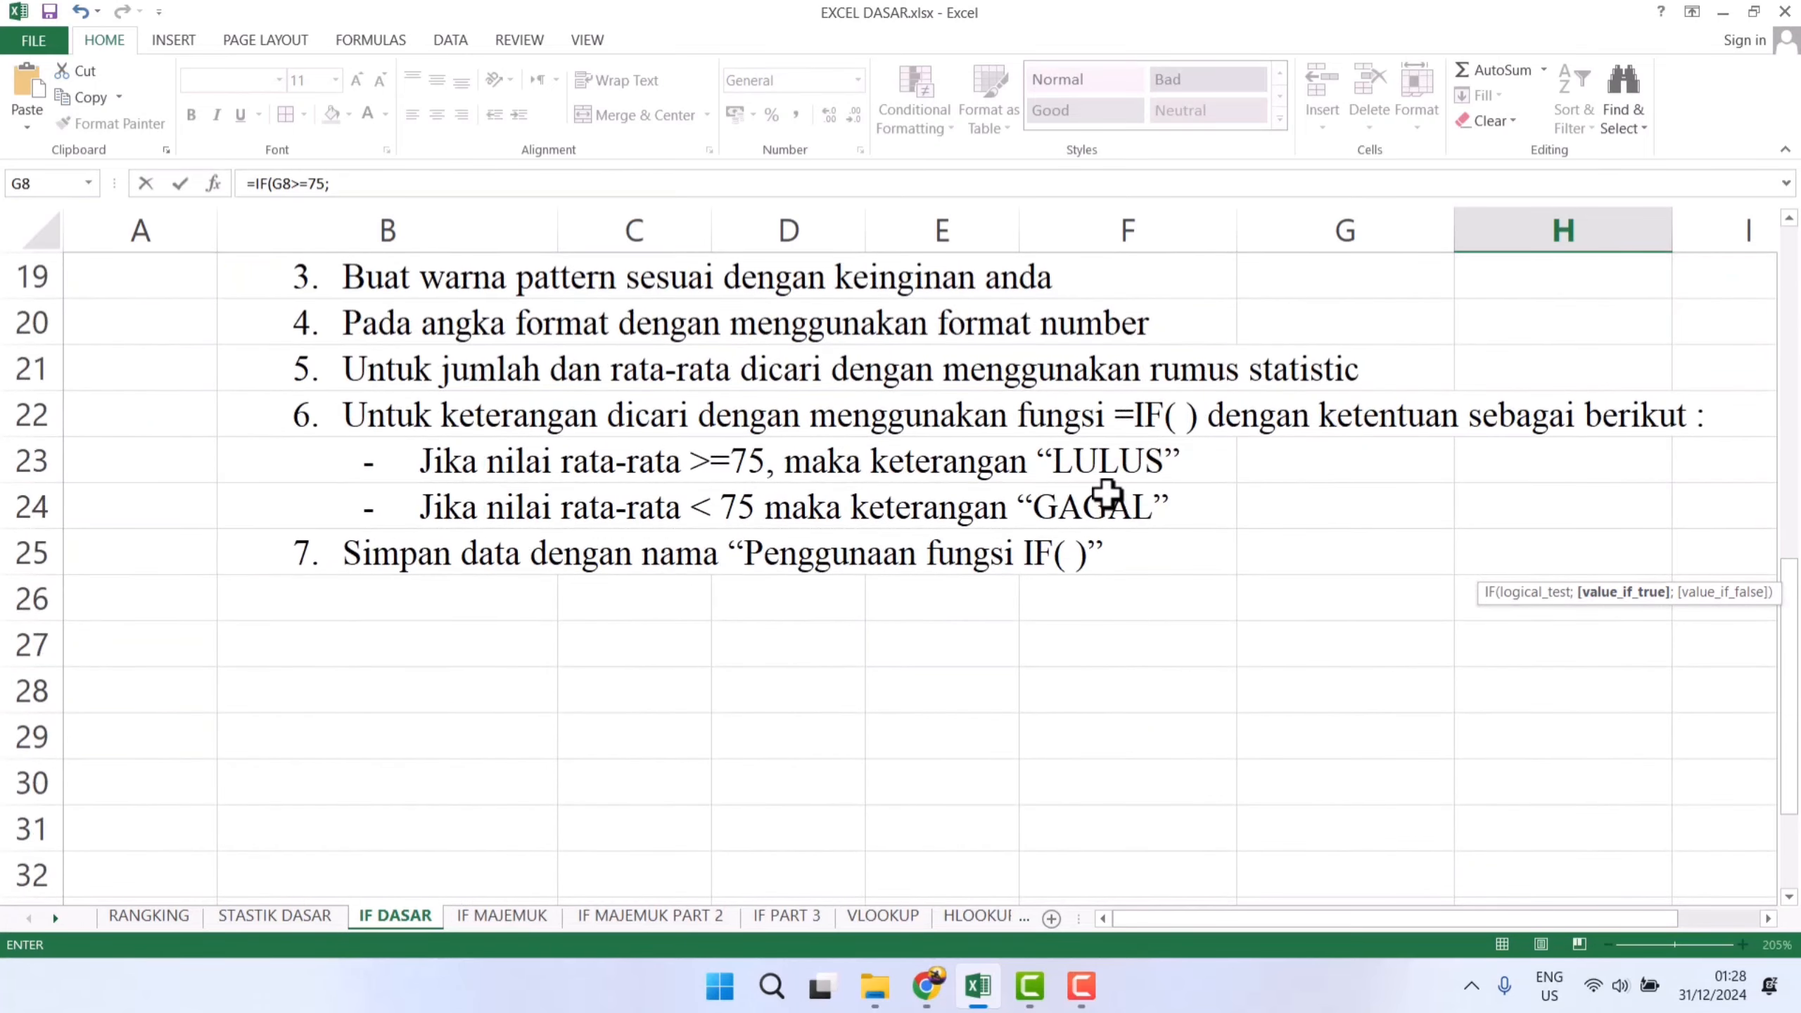
scroll(1255, 575, "up", 4)
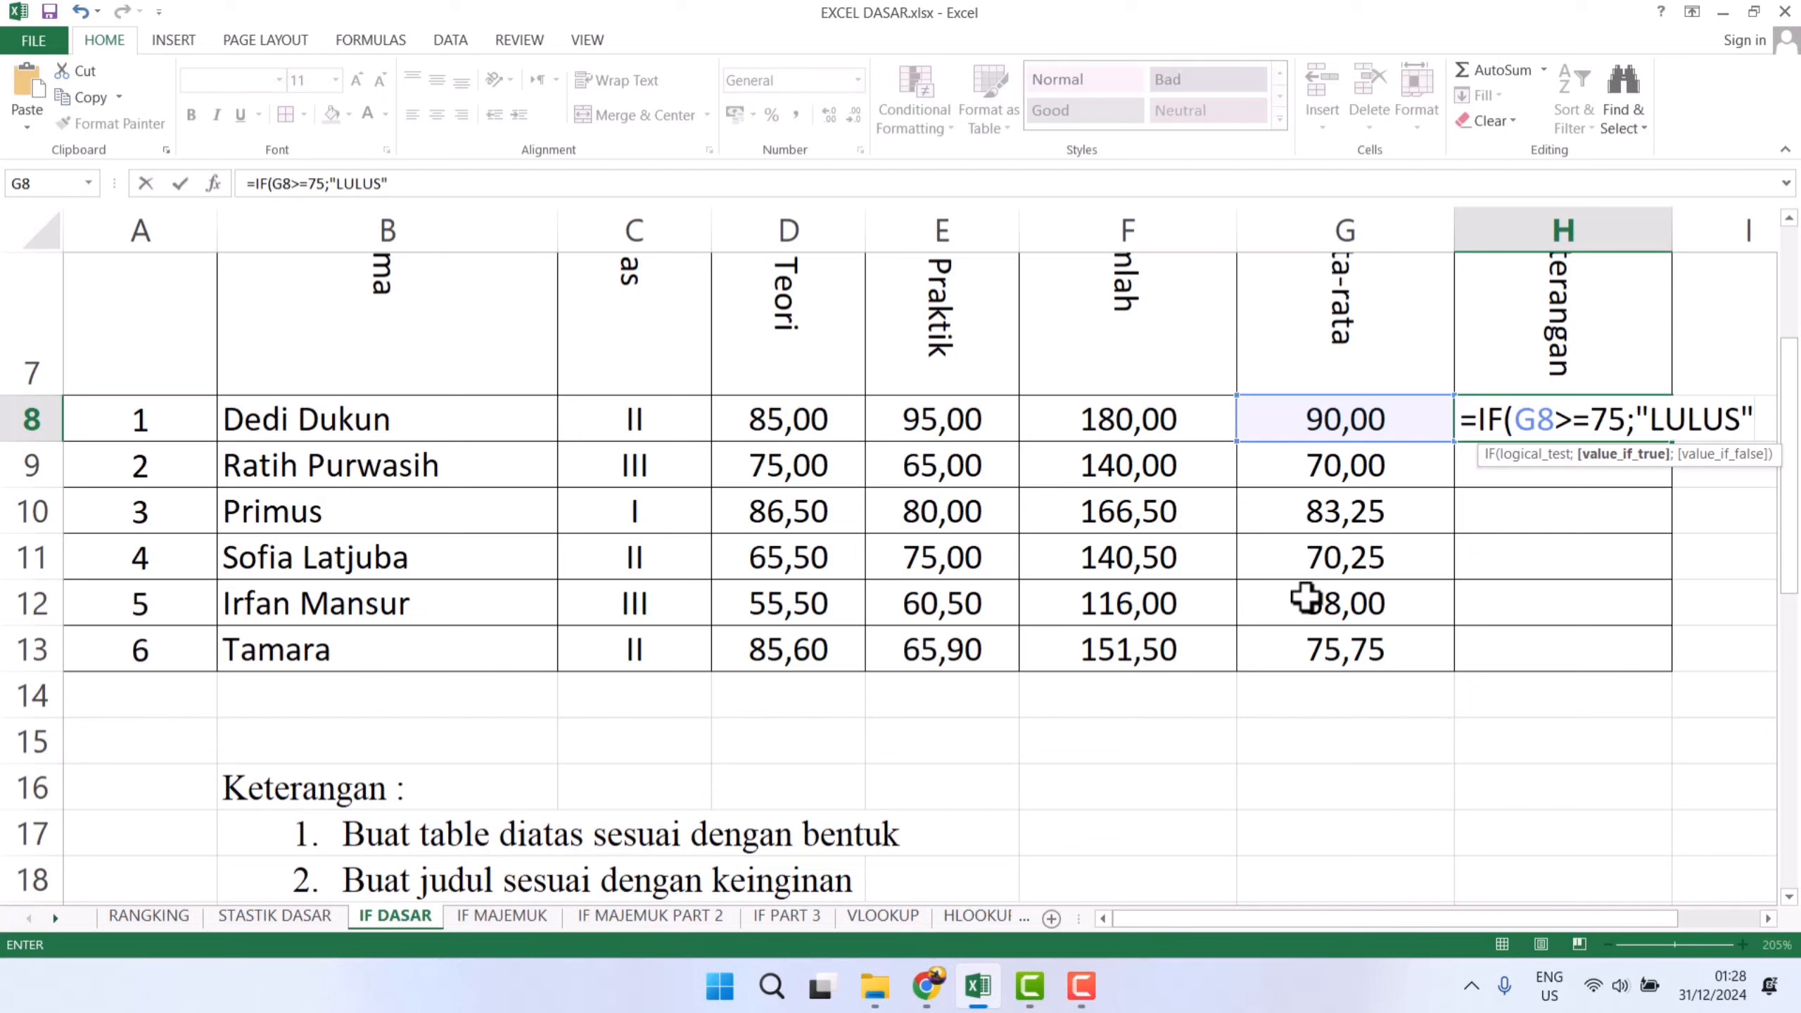
type(";")
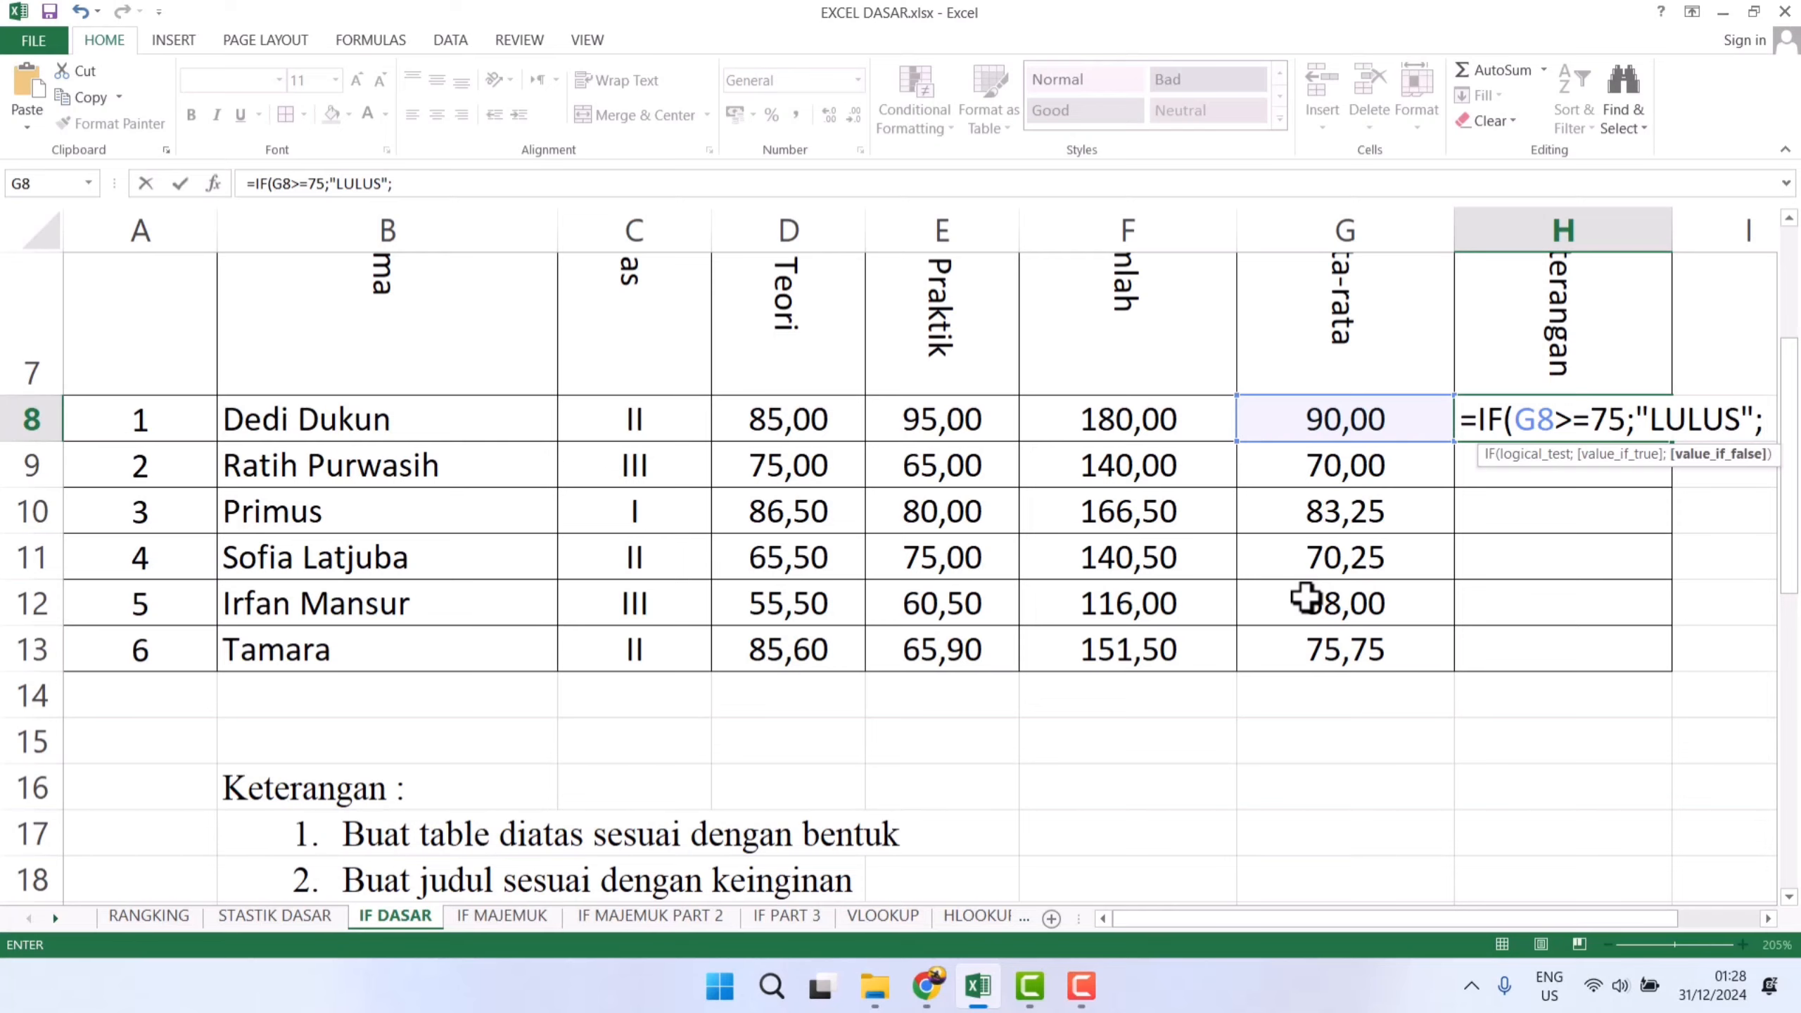
Check the below-75 condition, add "GAGAL" as the value-if-false argument, and complete the H8 formula as =IF(G8>=75;"LULUS";"GAGAL")
scroll(1307, 595, "down", 4)
scroll(1078, 563, "down", 1)
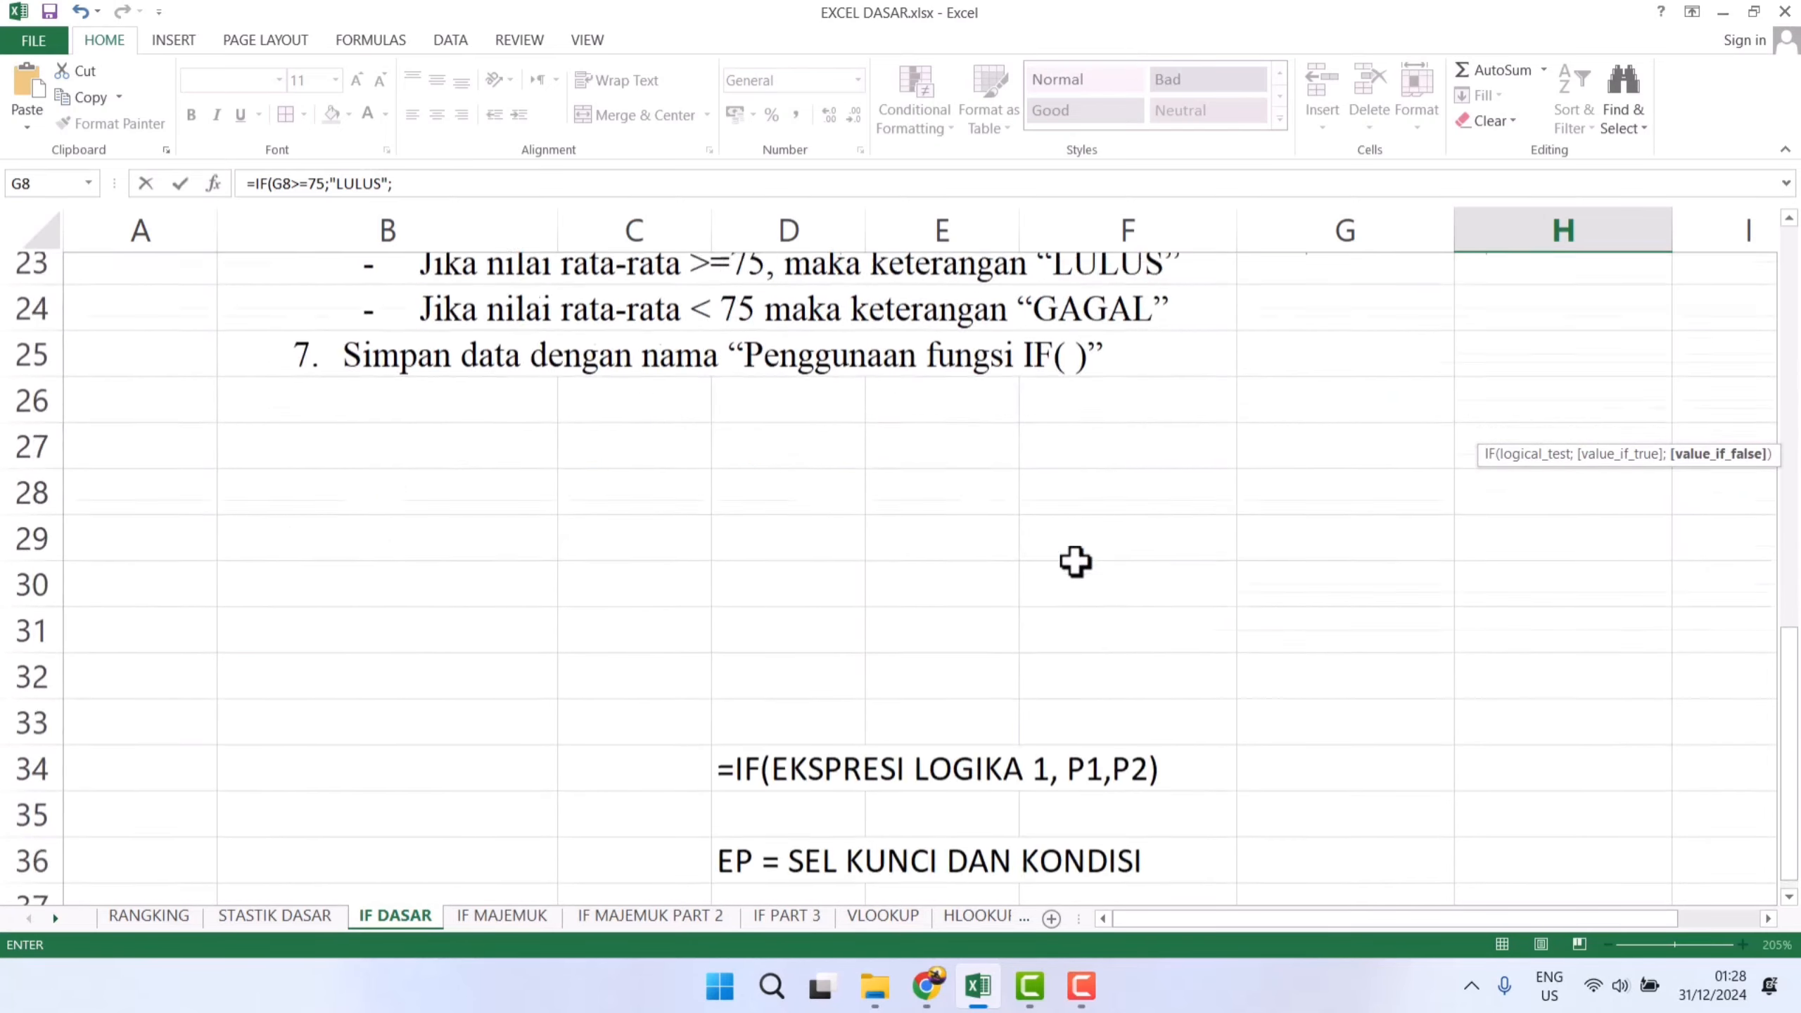
scroll(1075, 562, "up", 6)
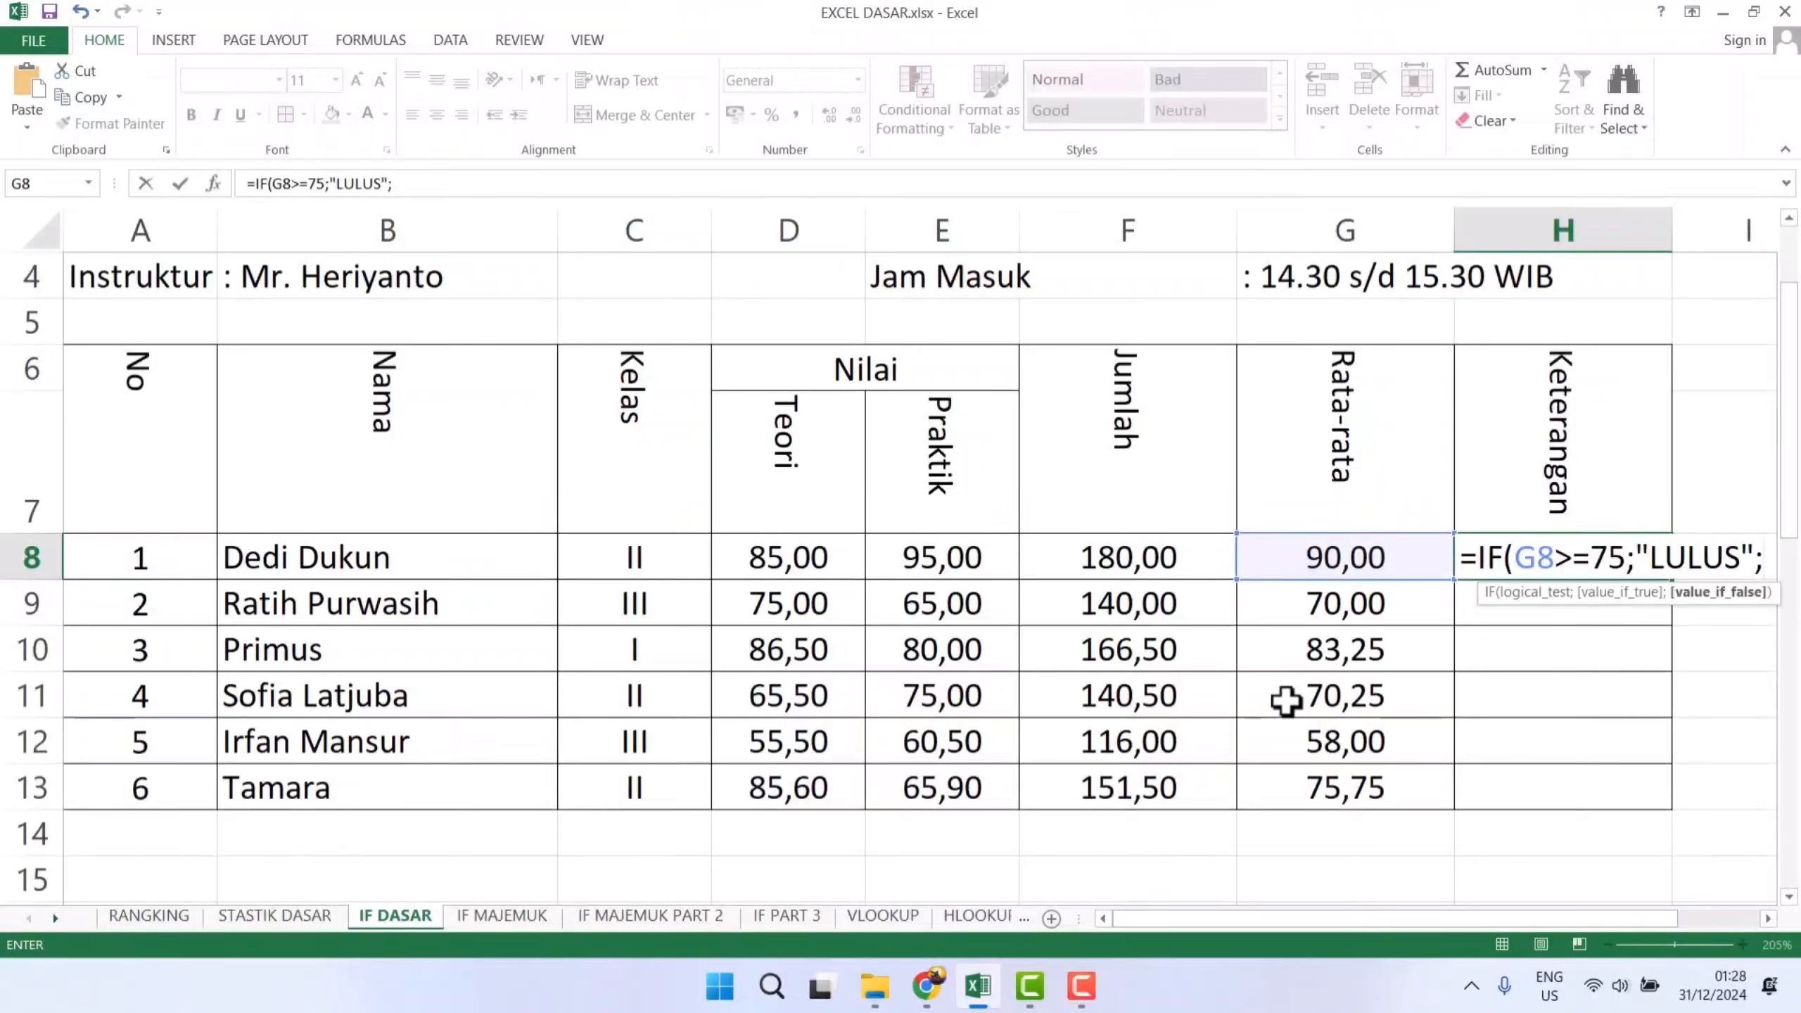
type("\"GAGAL")
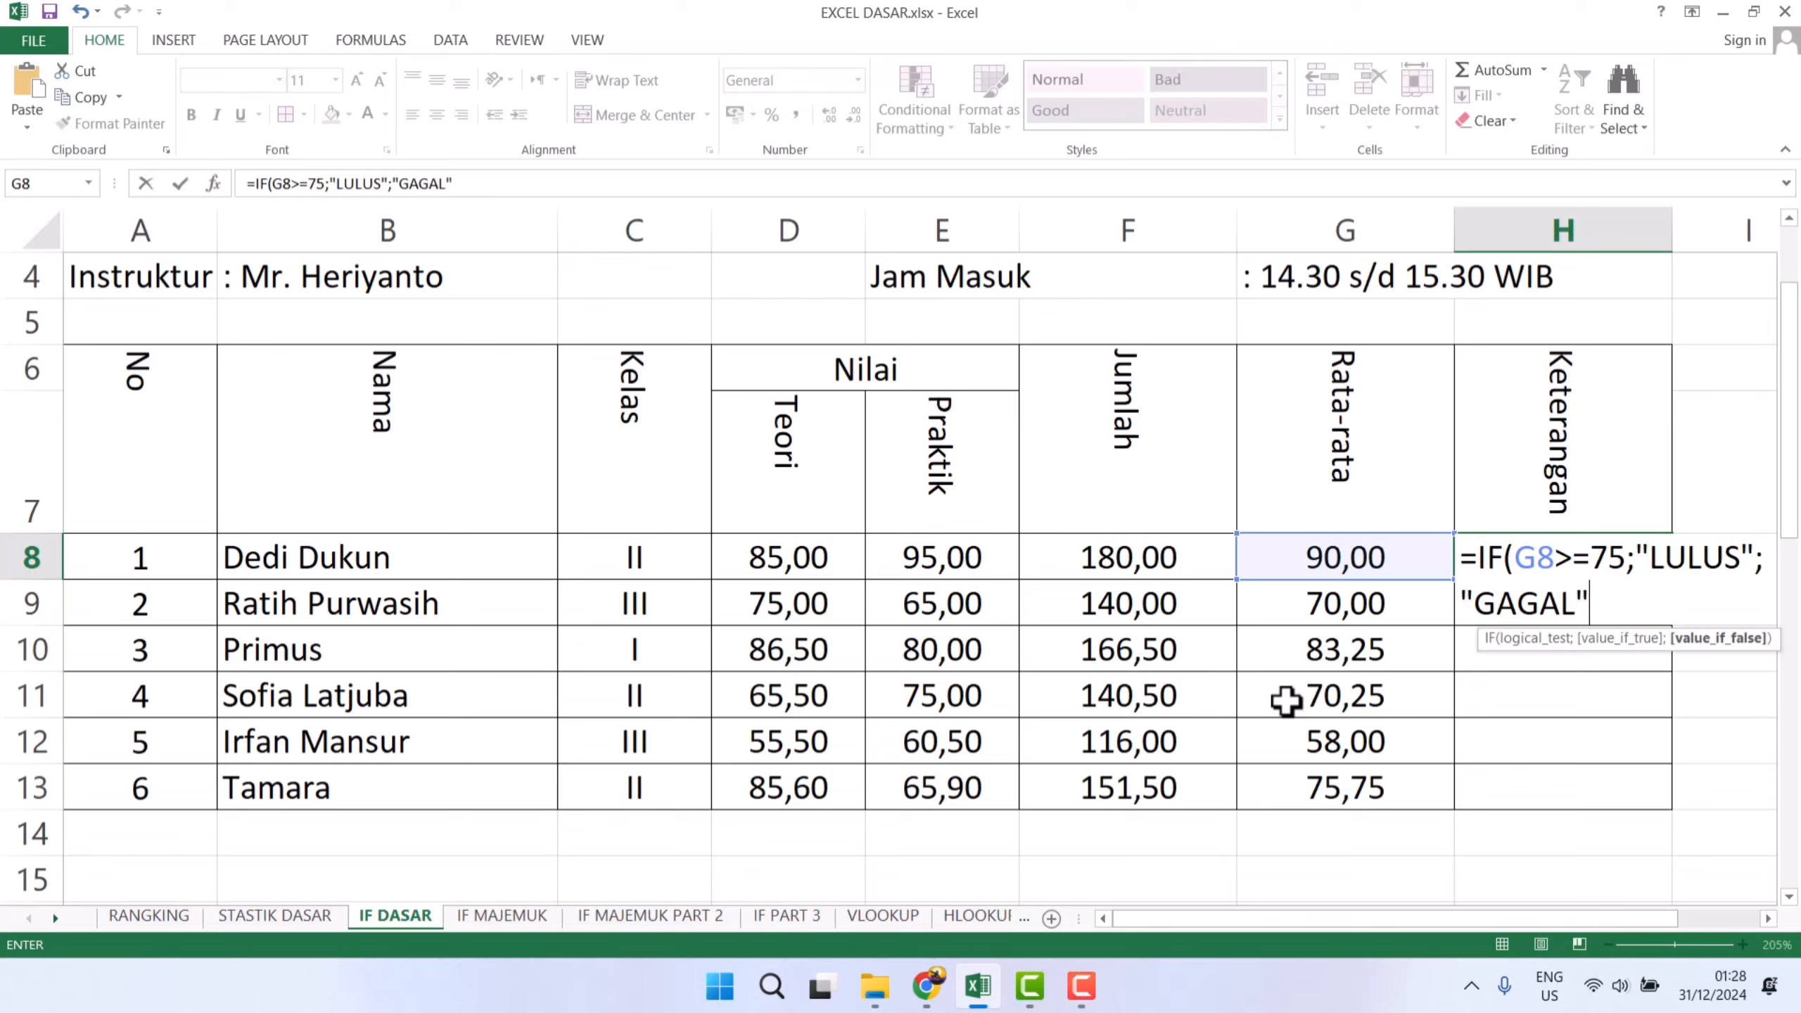
key("Return")
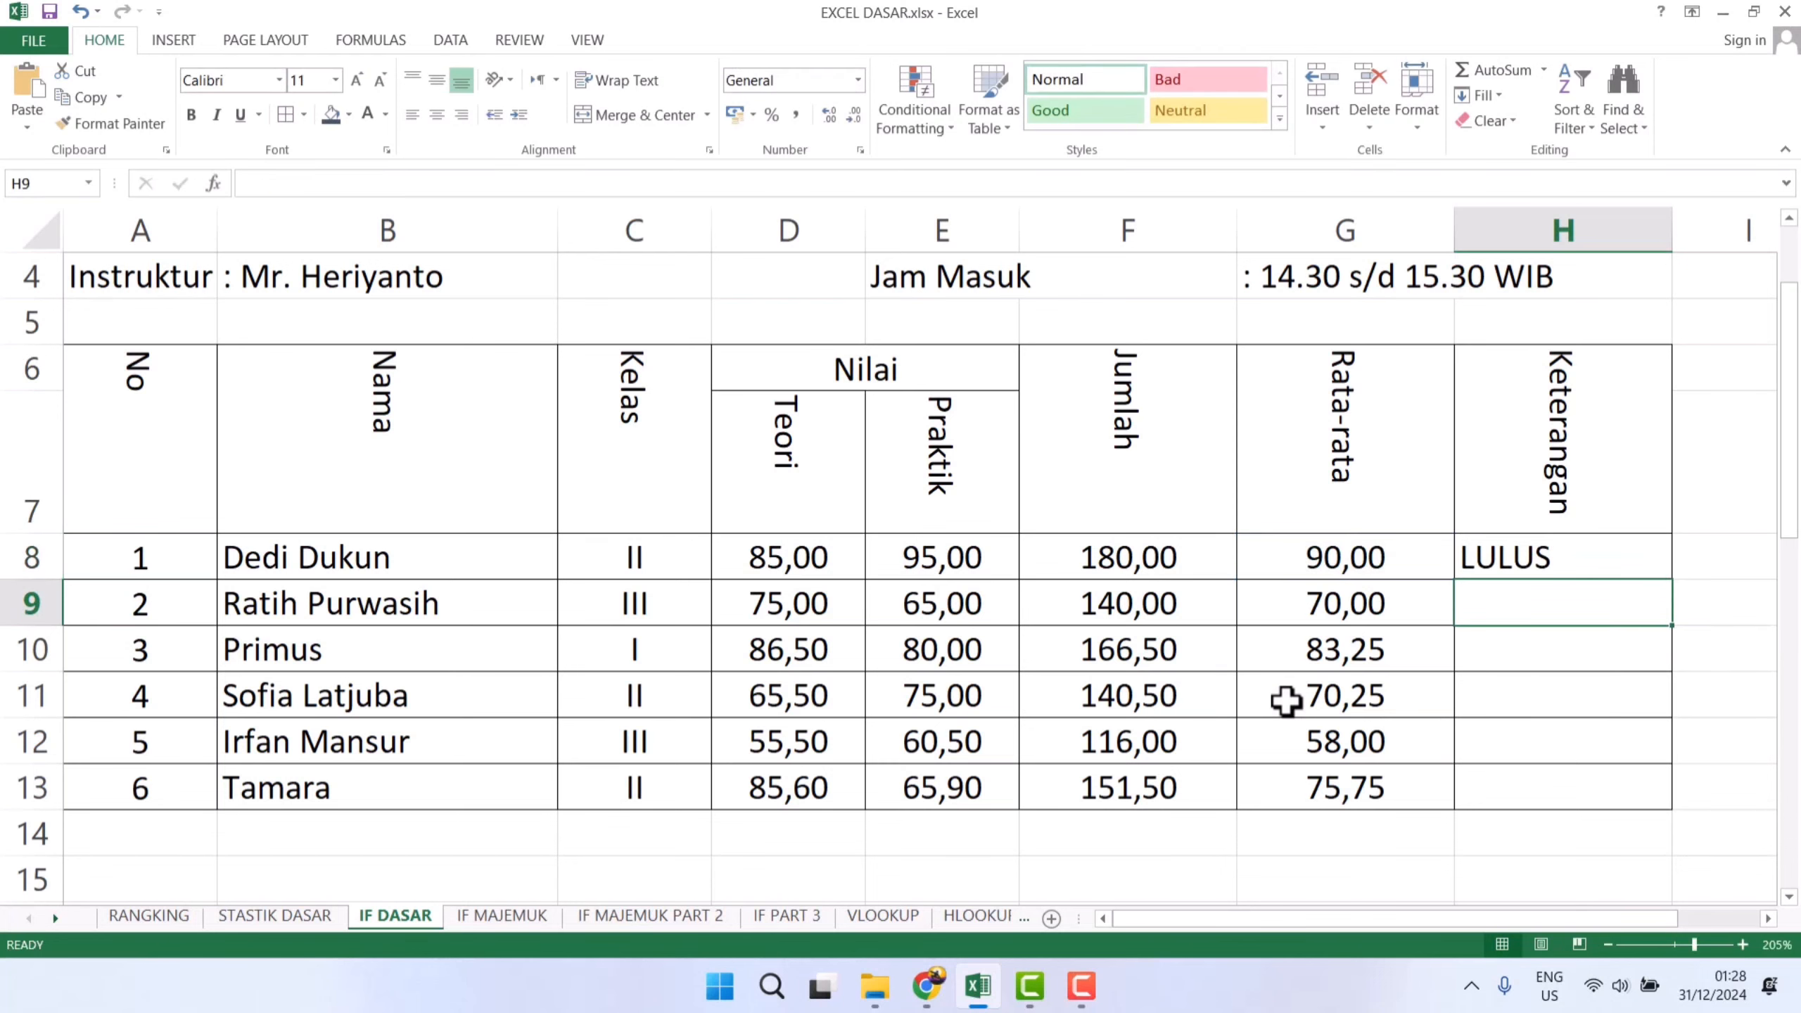
Check the H8 remark against the average in G8 and the stated conditions, and fill the H8 formula down through H13
left_click(1524, 562)
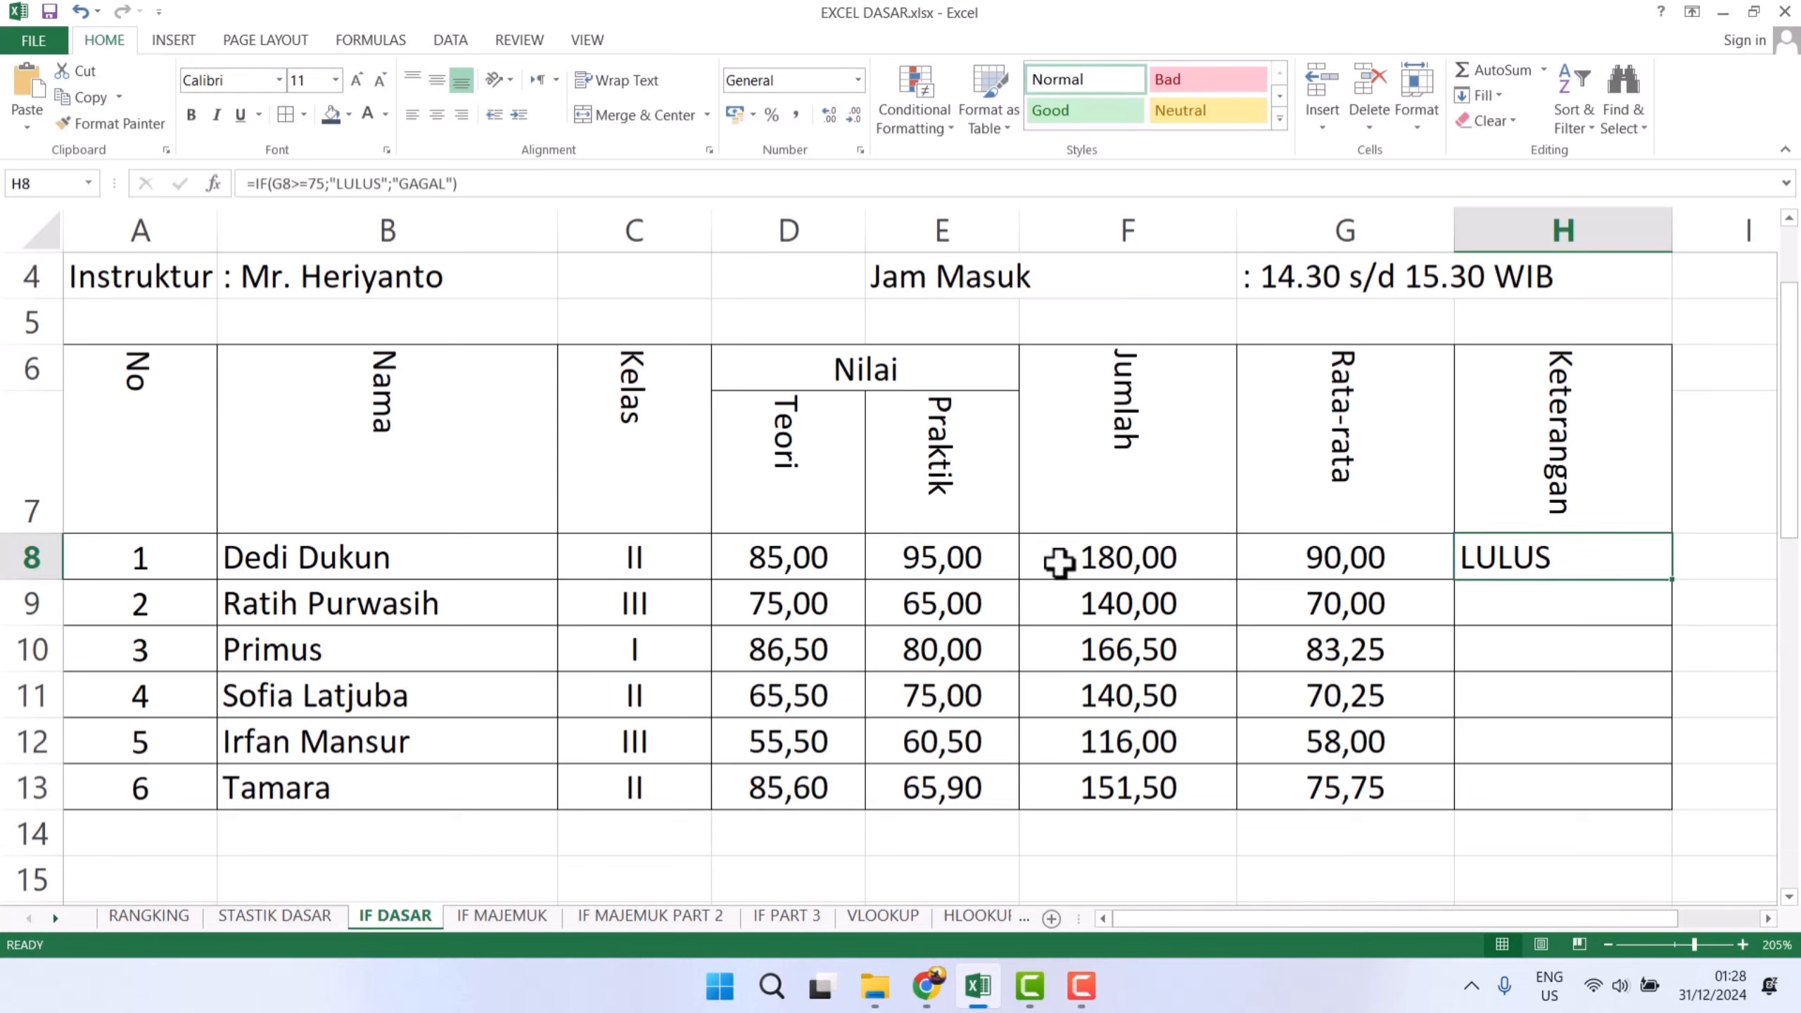
left_click(1339, 564)
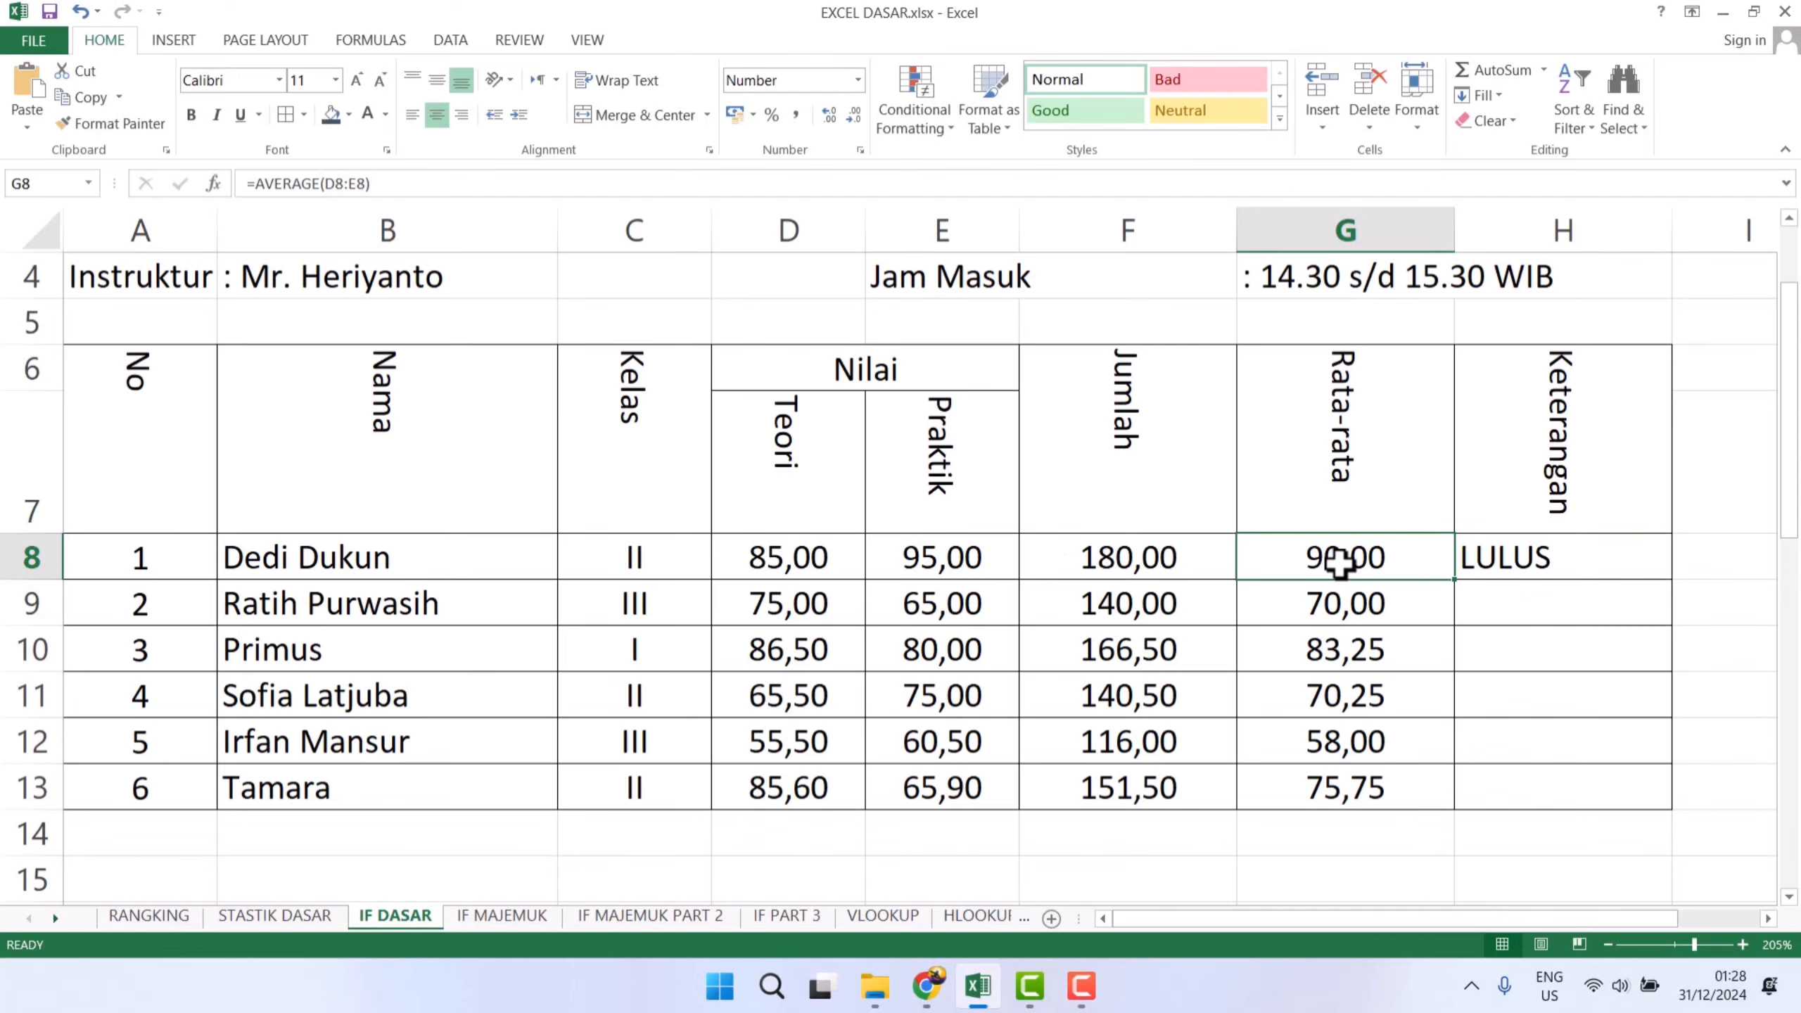
left_click(1541, 568)
scroll(1037, 651, "down", 4)
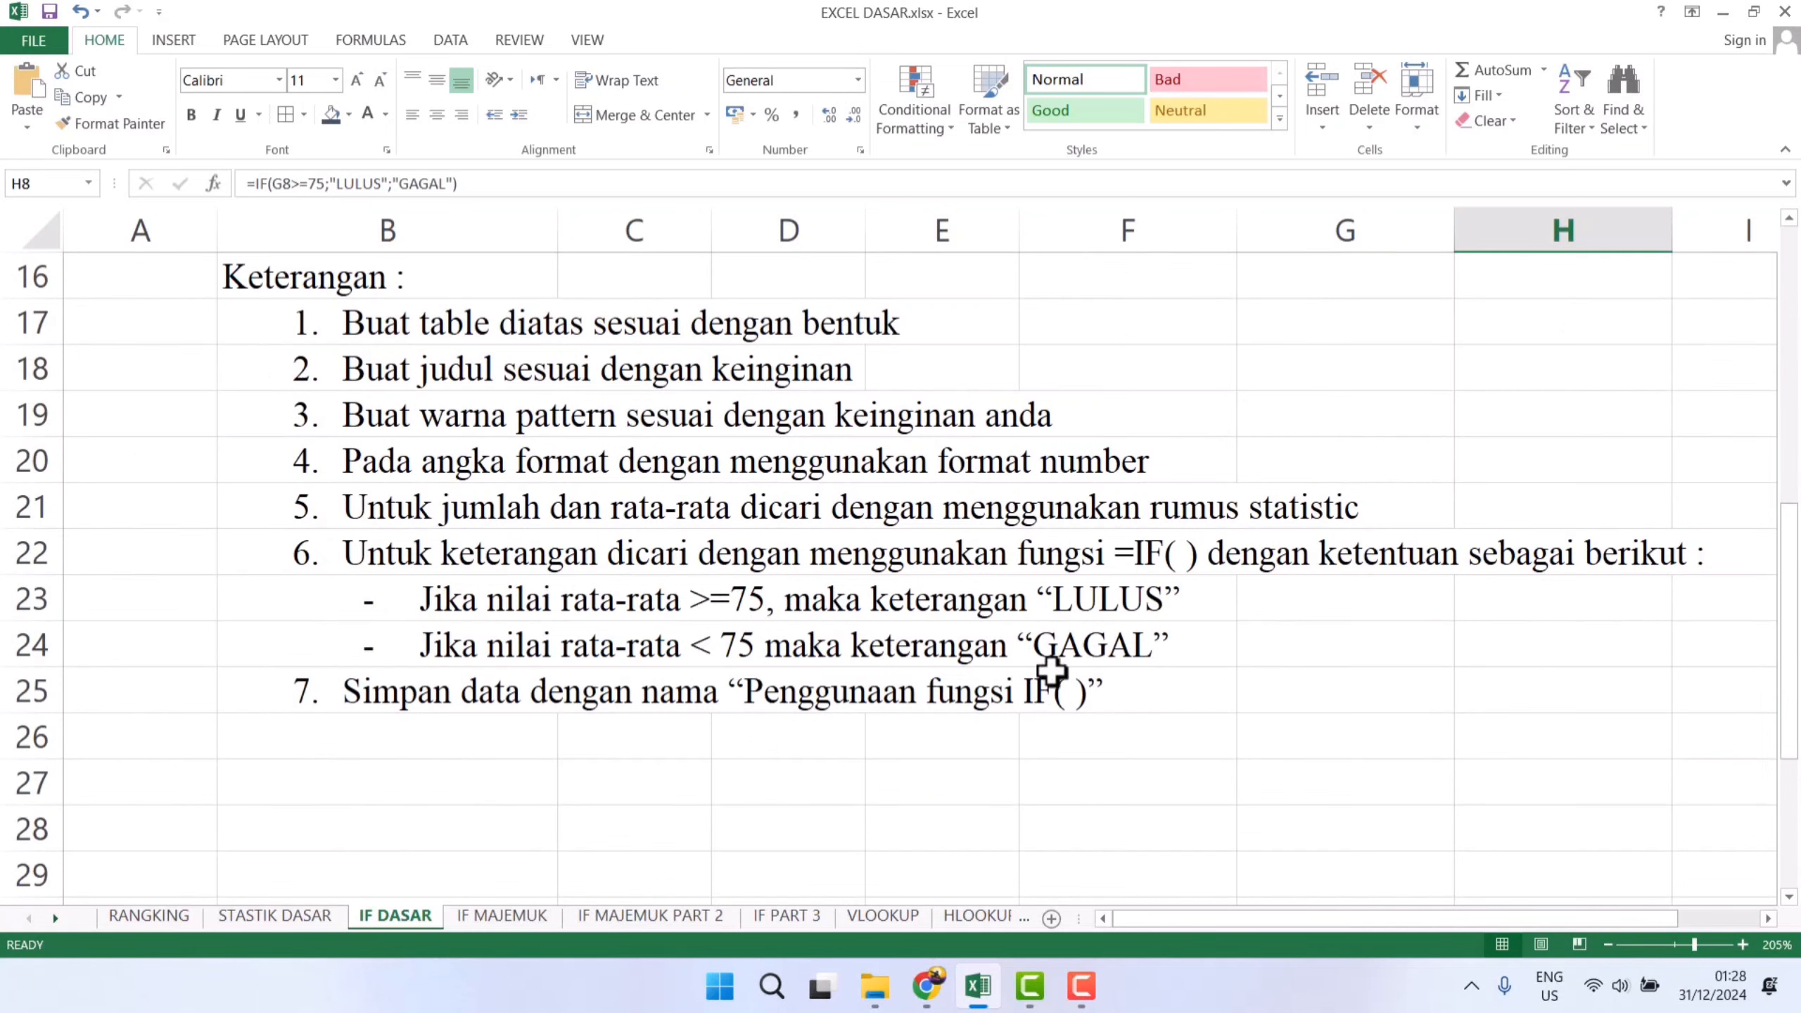
scroll(1052, 671, "up", 4)
left_click(1354, 566)
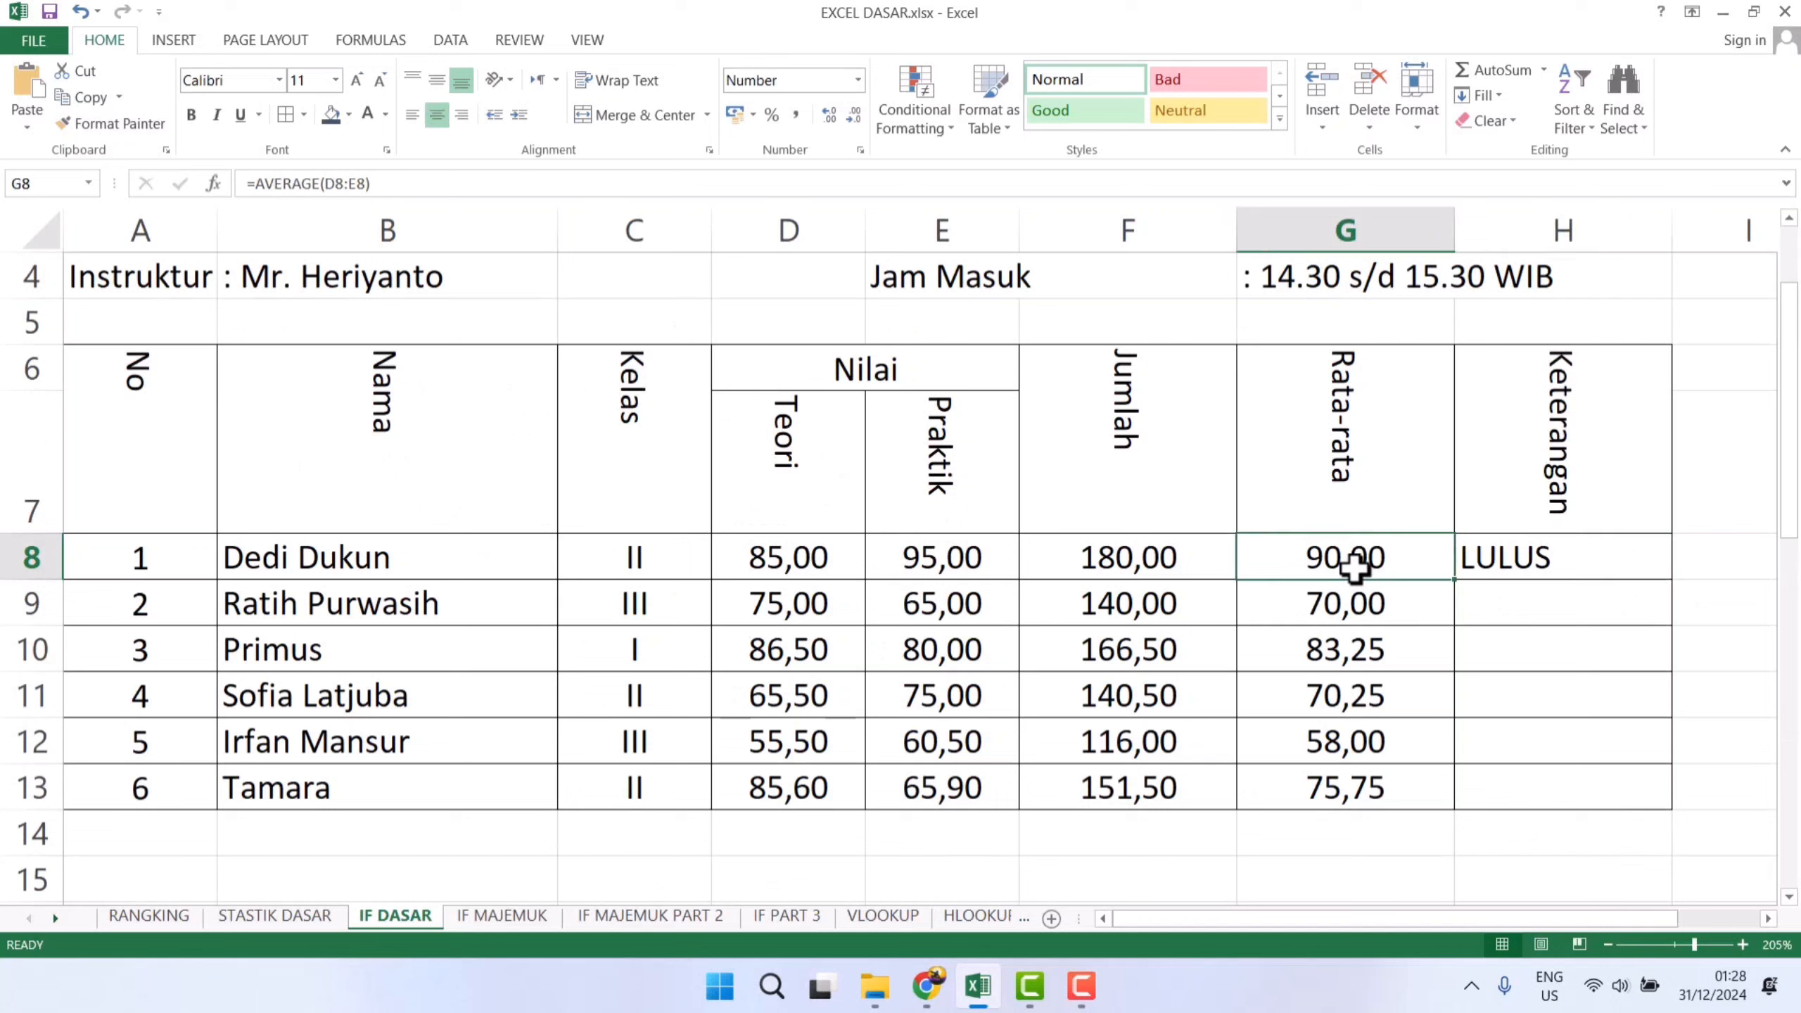
left_click(1613, 568)
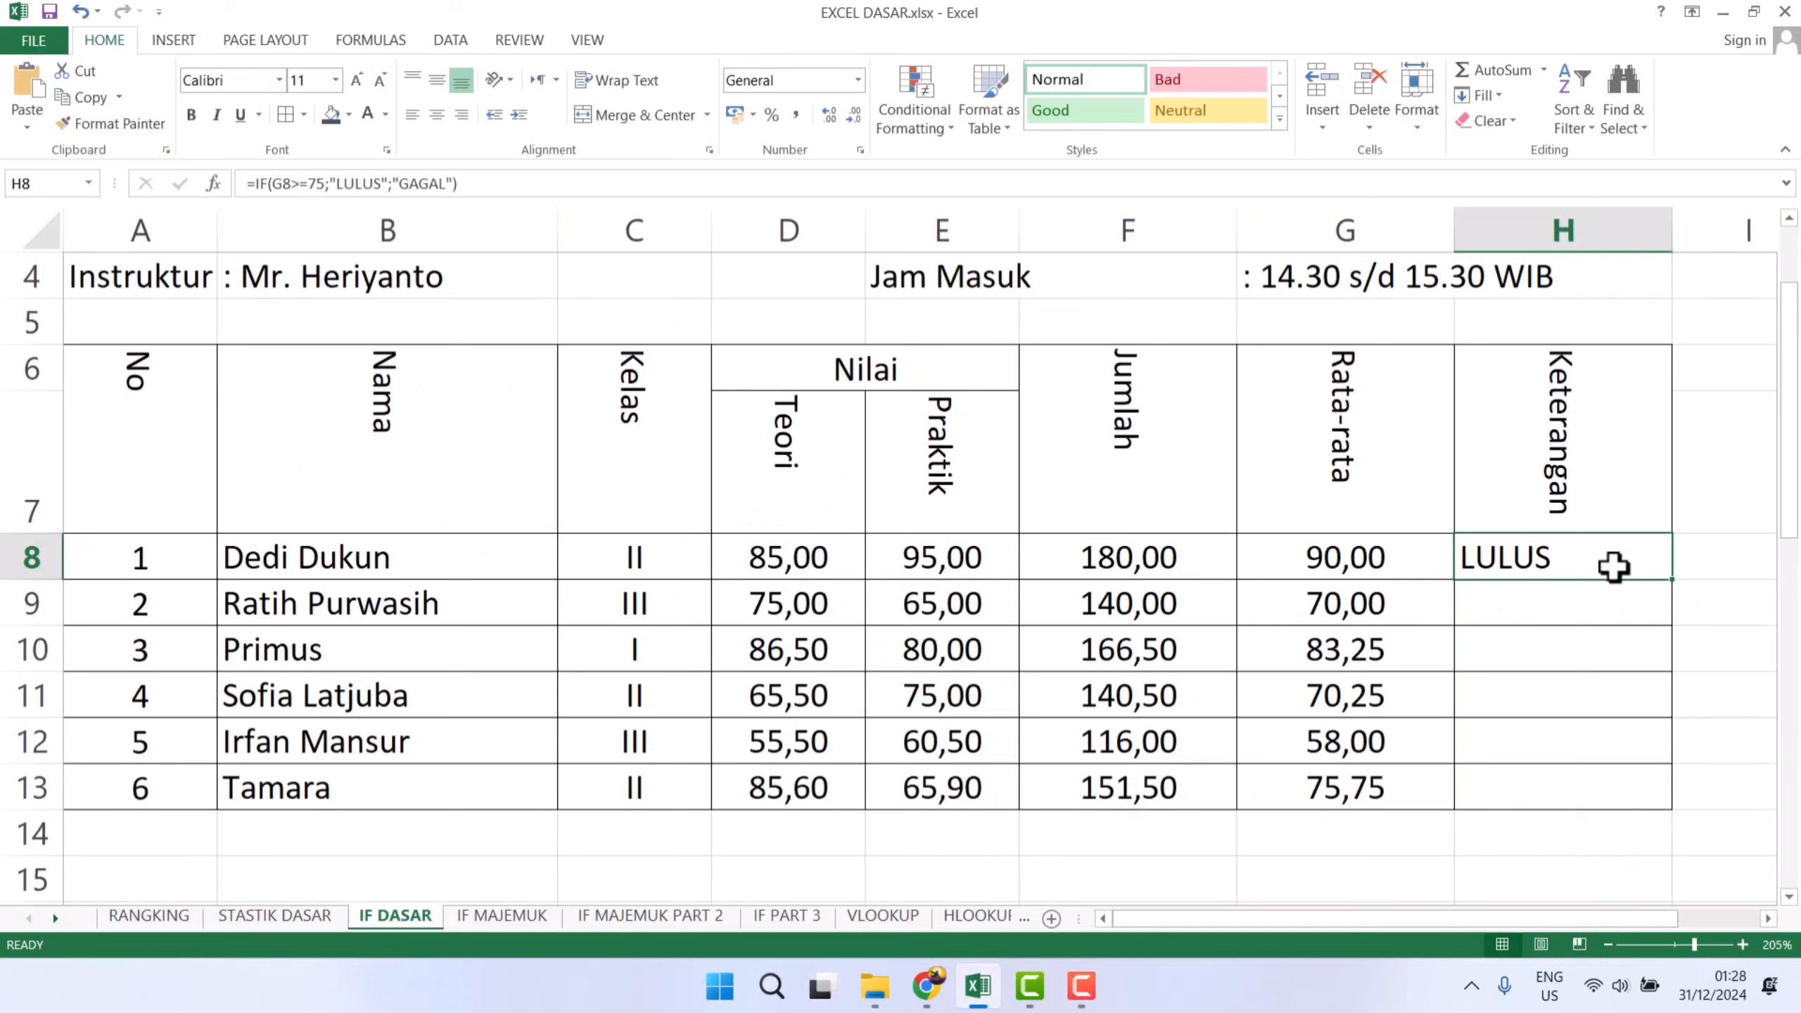
double_click(1672, 580)
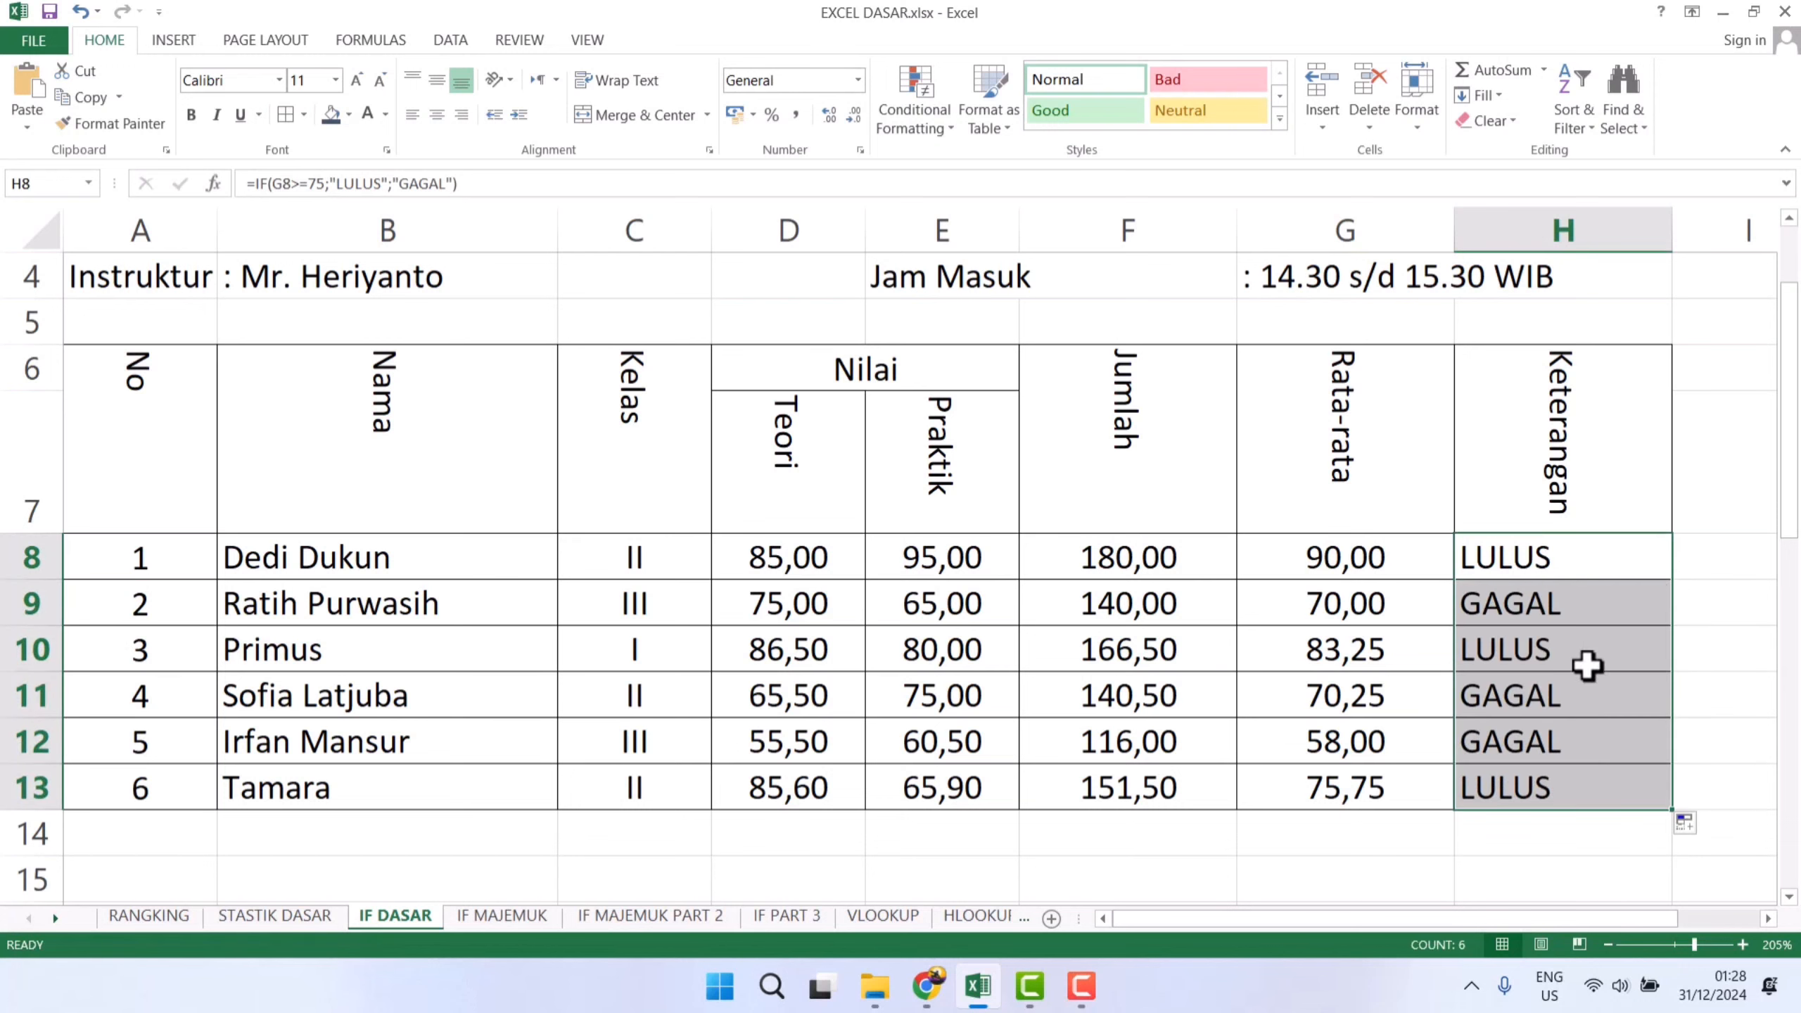
Compare the Rata-rata averages with the Keterangan remarks in rows 9 to 11 and 13, using the conditions in rows 23 and 24
left_click(1532, 603)
left_click(1389, 598)
scroll(864, 708, "down", 5)
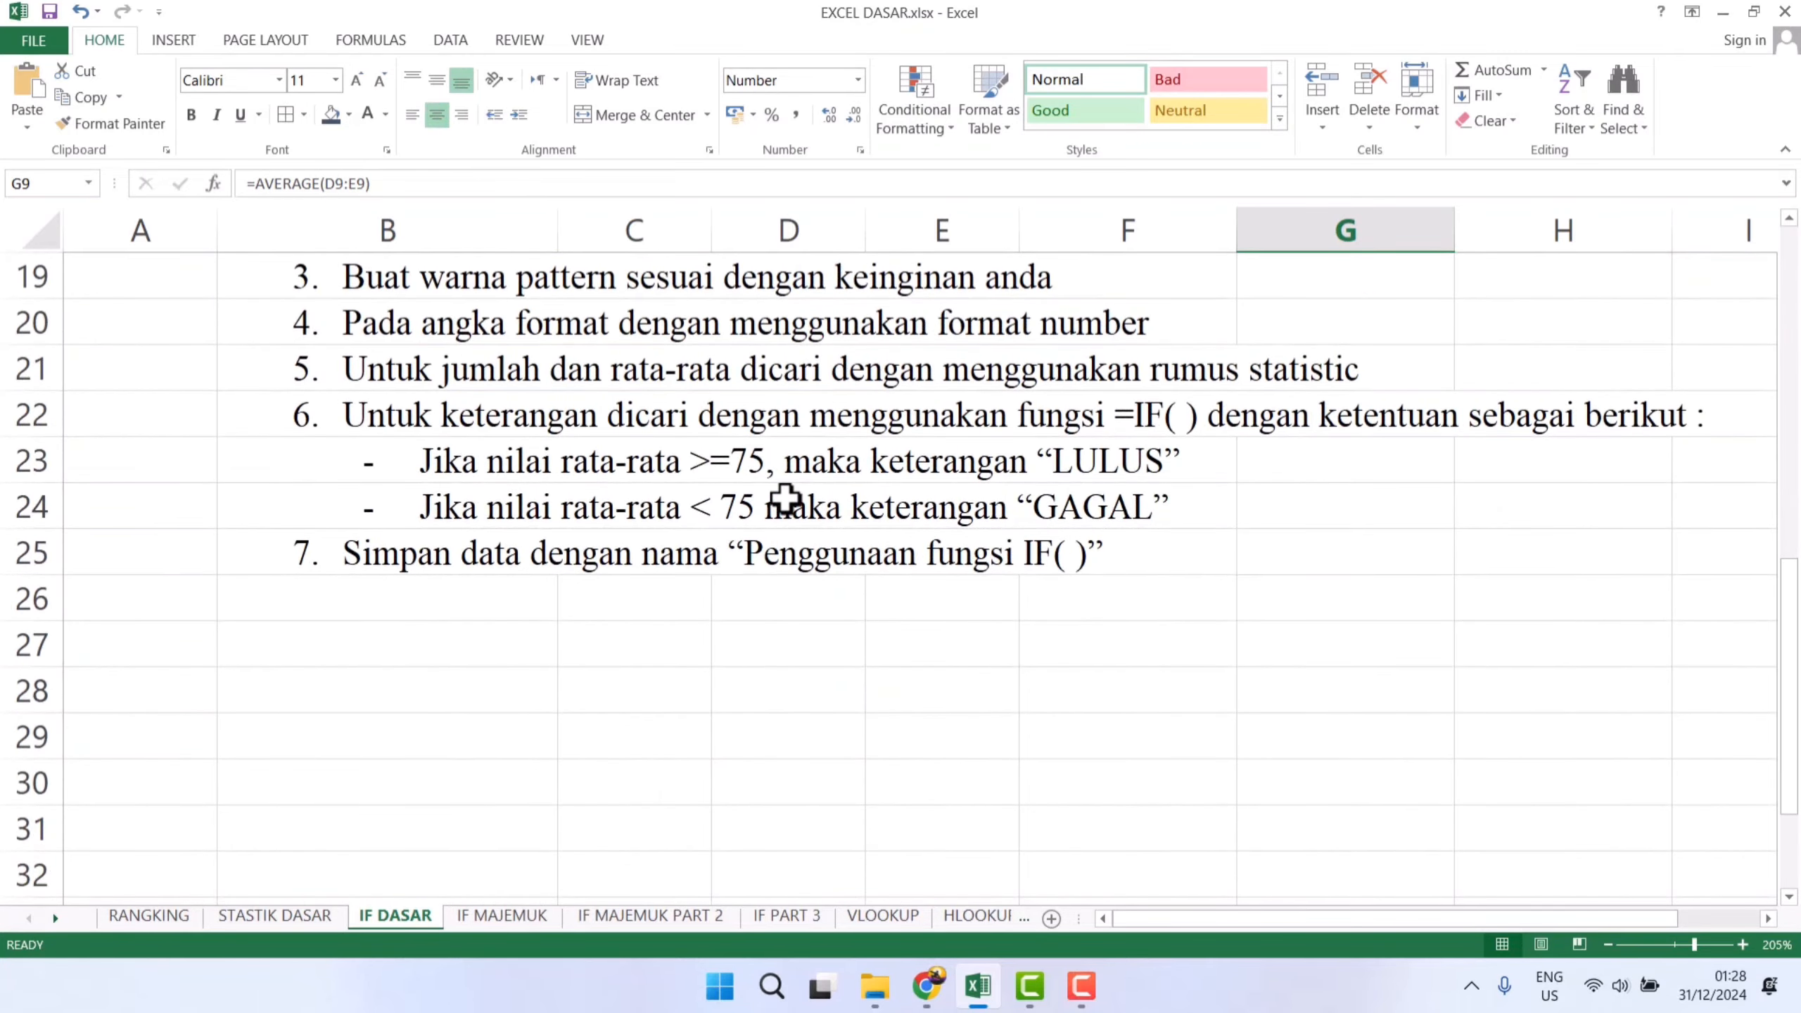
scroll(837, 522, "up", 4)
left_click(1515, 466)
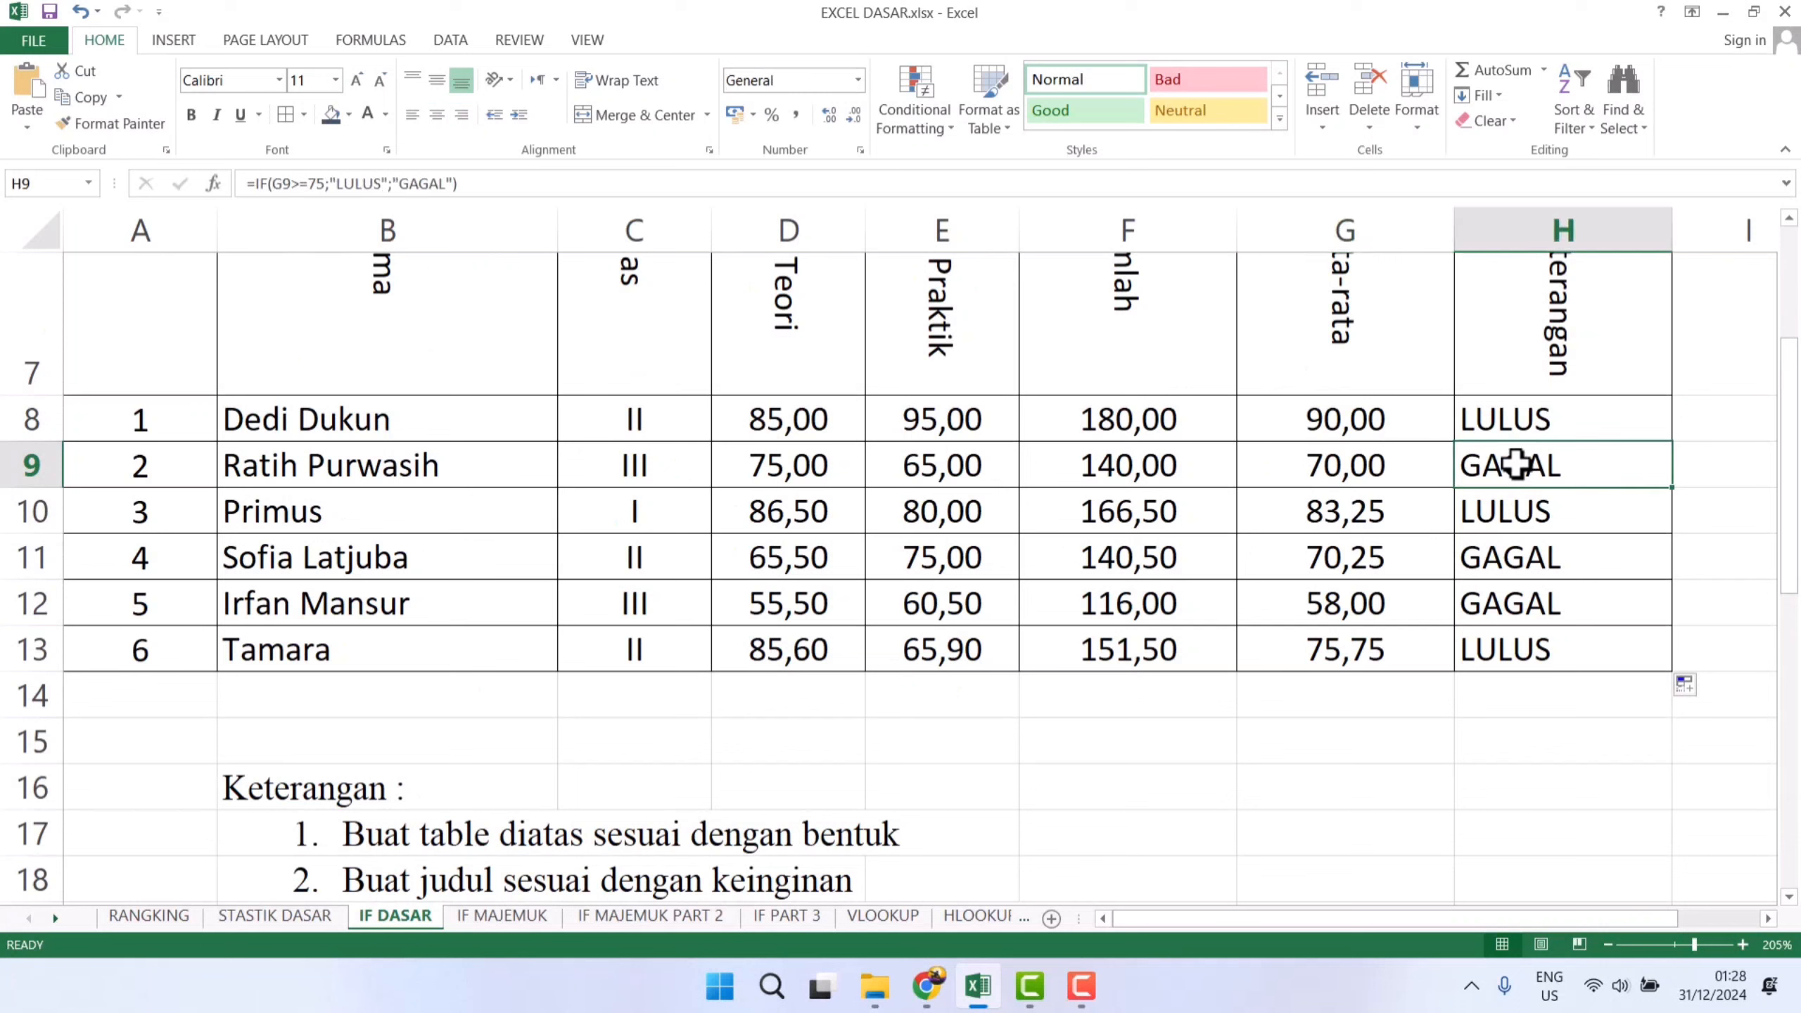
left_click(1375, 515)
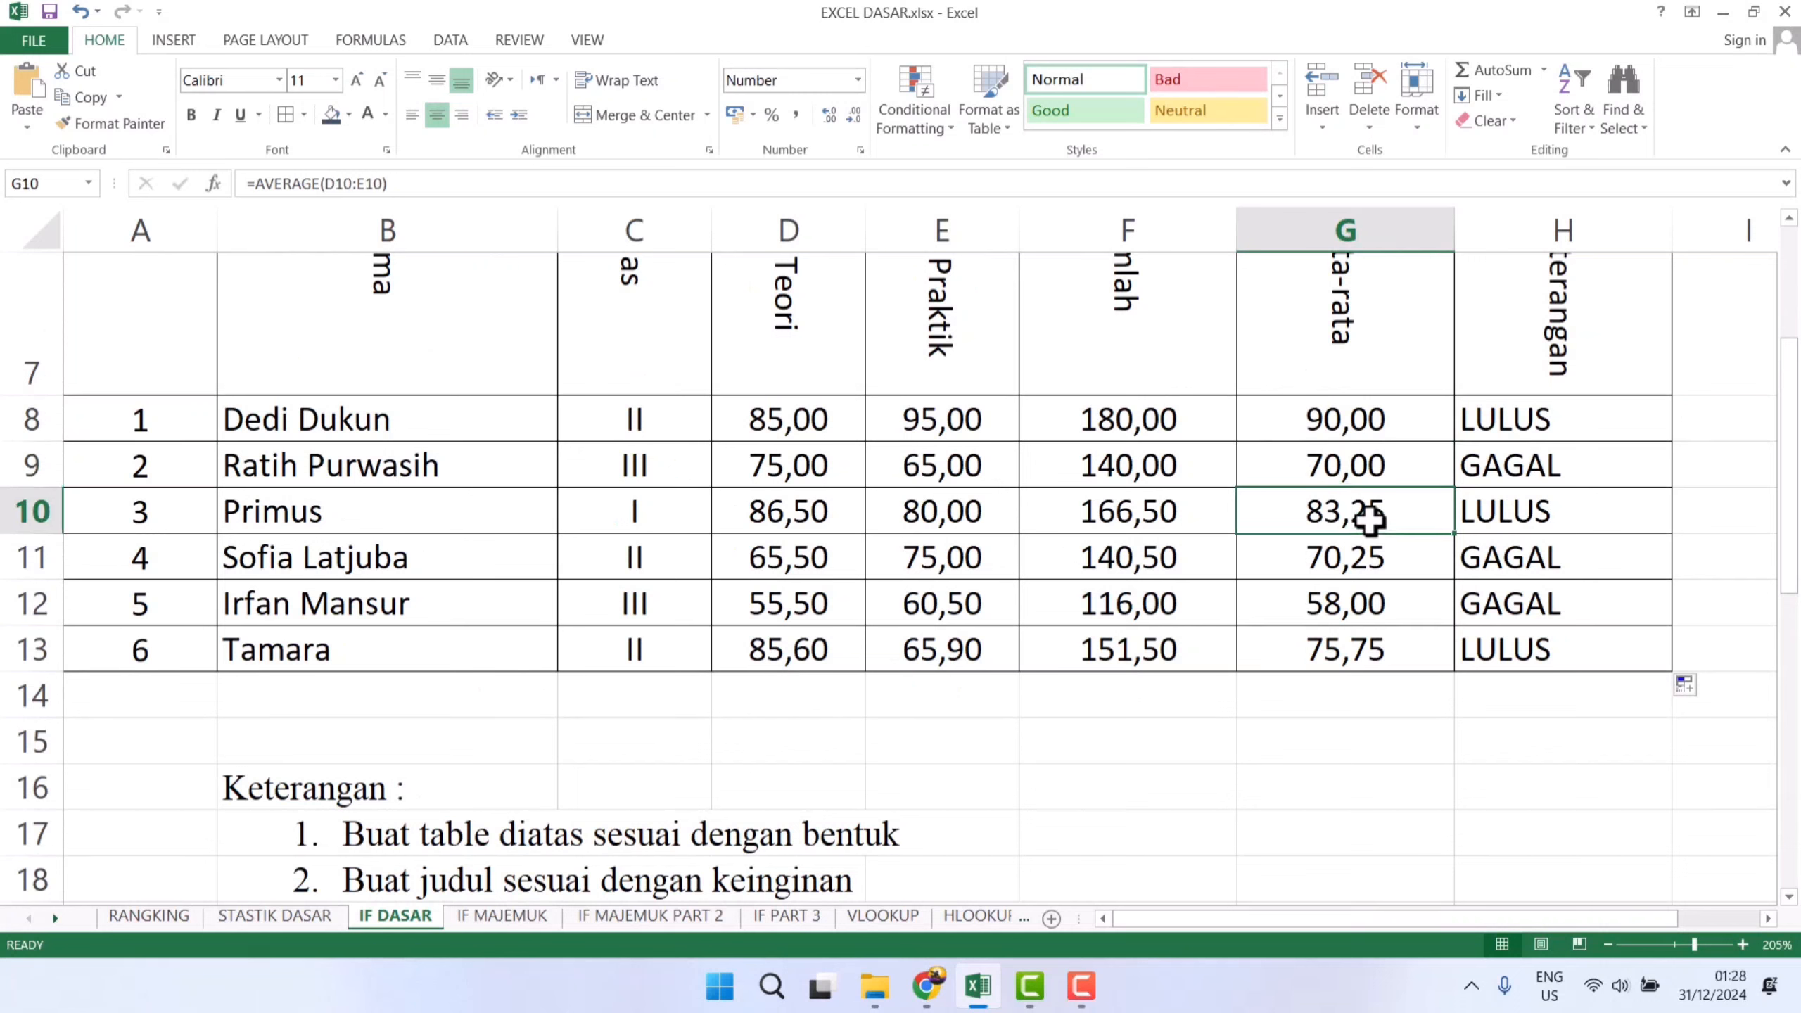
left_click(1508, 518)
left_click(1386, 564)
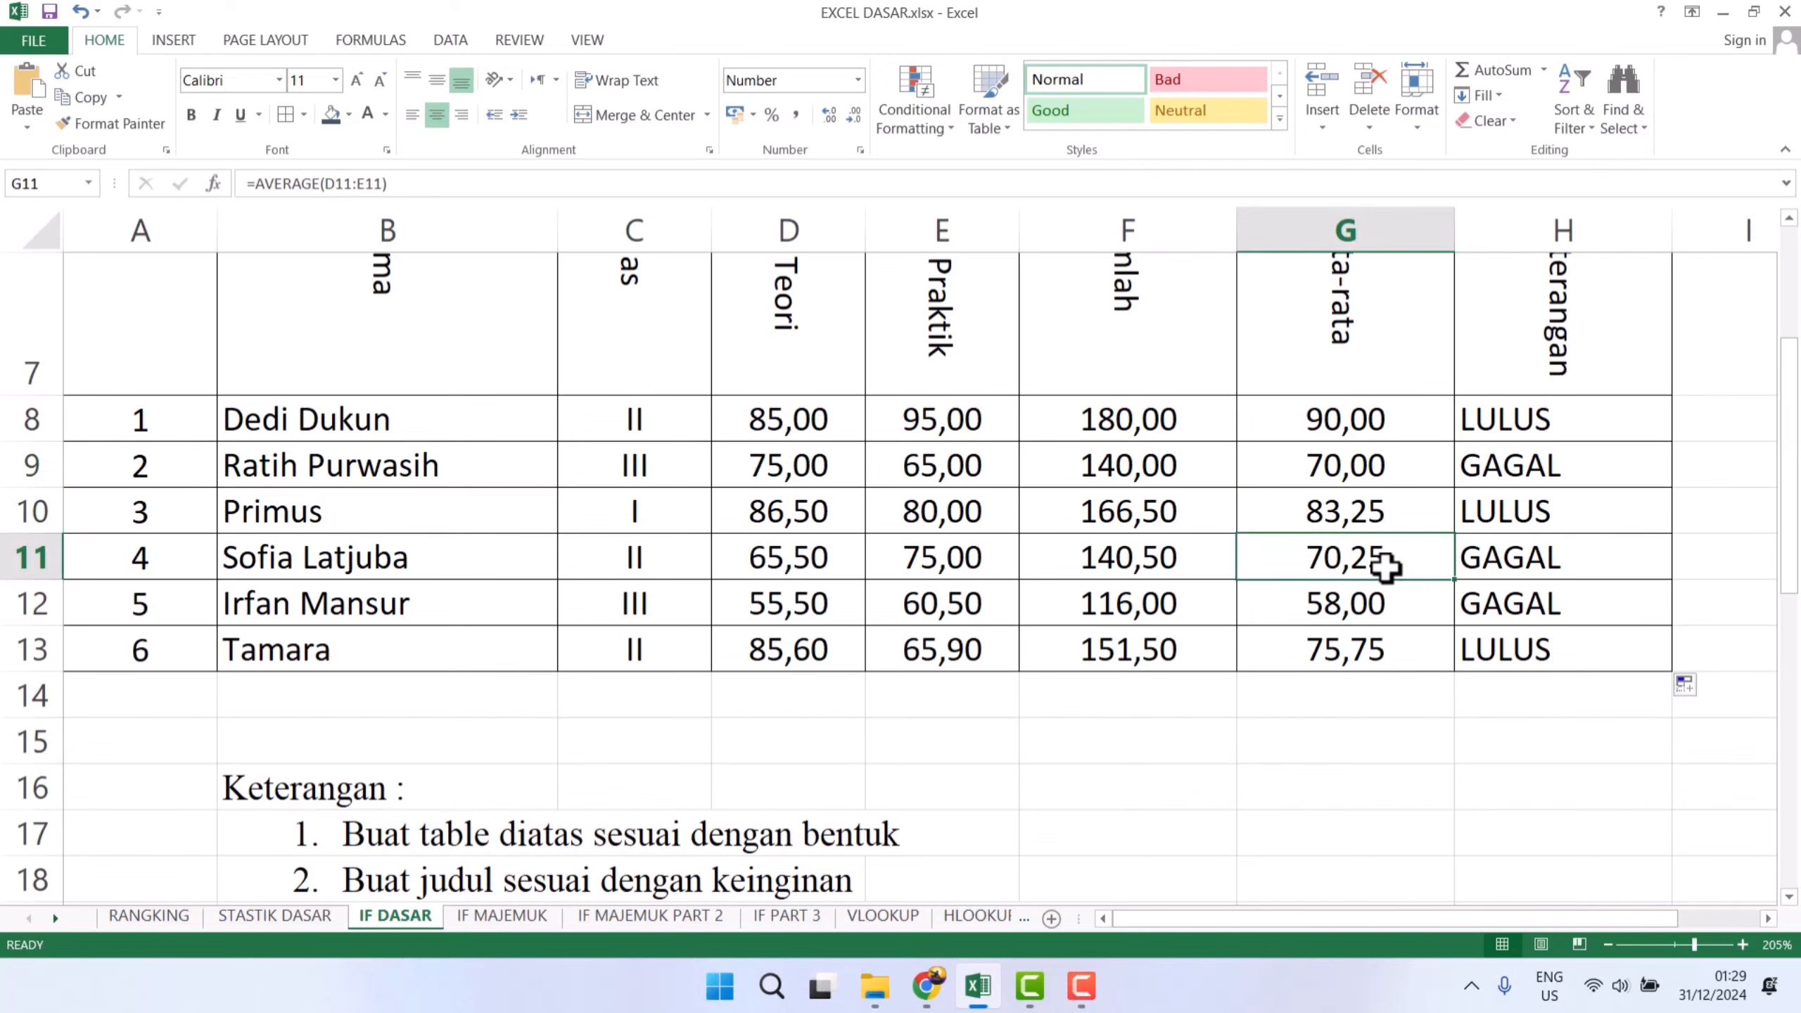
left_click(1525, 564)
left_click(1355, 651)
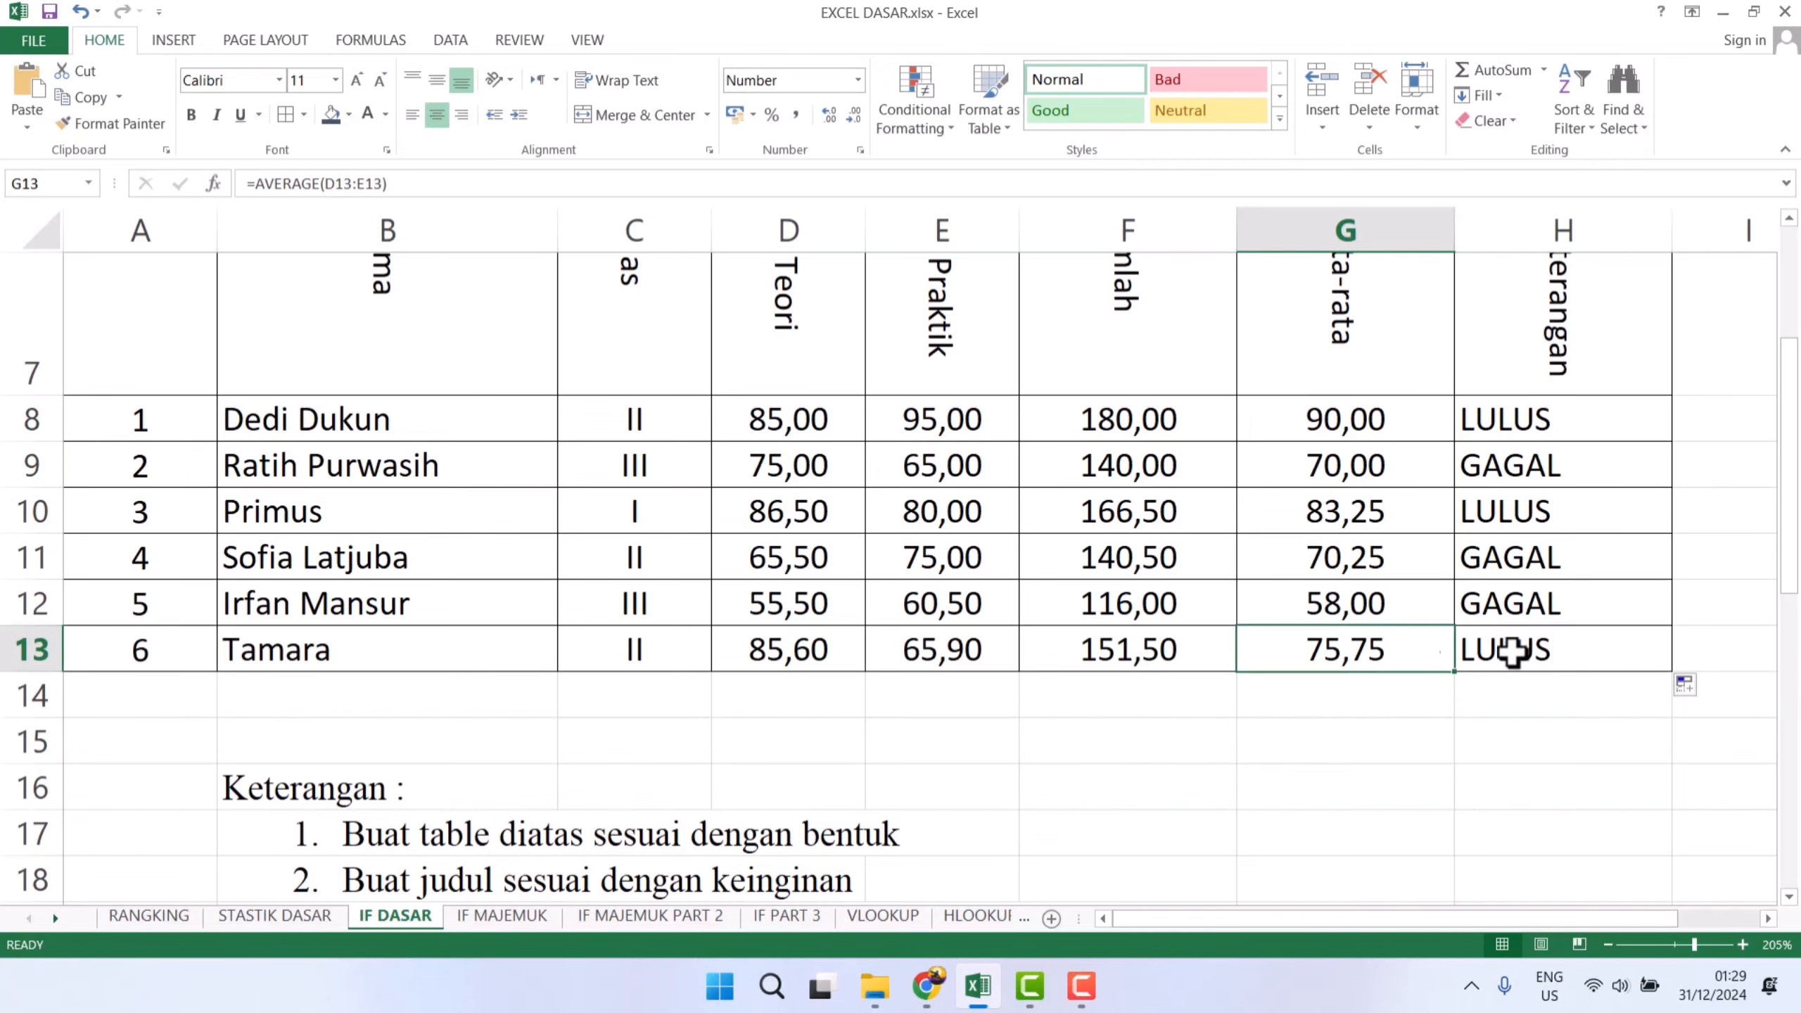
Review the instruction list in rows 16 to 25, compare G12 with the remark in H12, and look over the finished grade table
scroll(1539, 653, "down", 1)
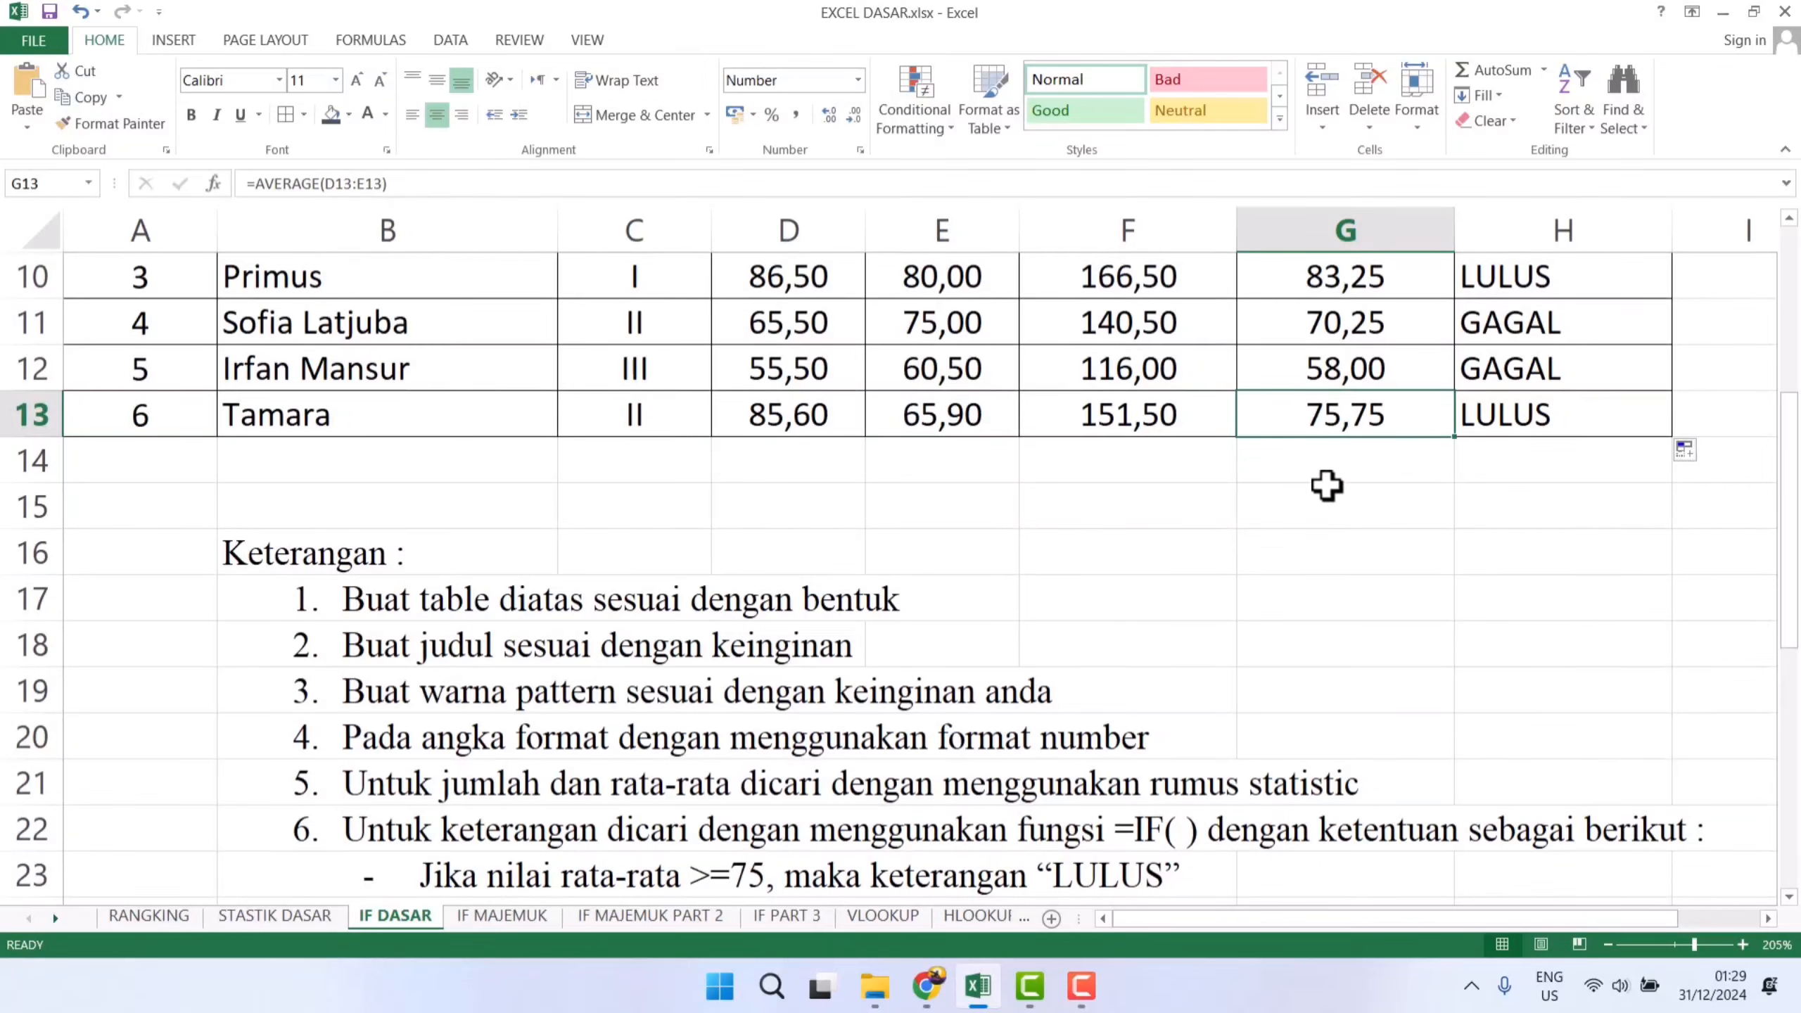
scroll(1368, 422, "down", 1)
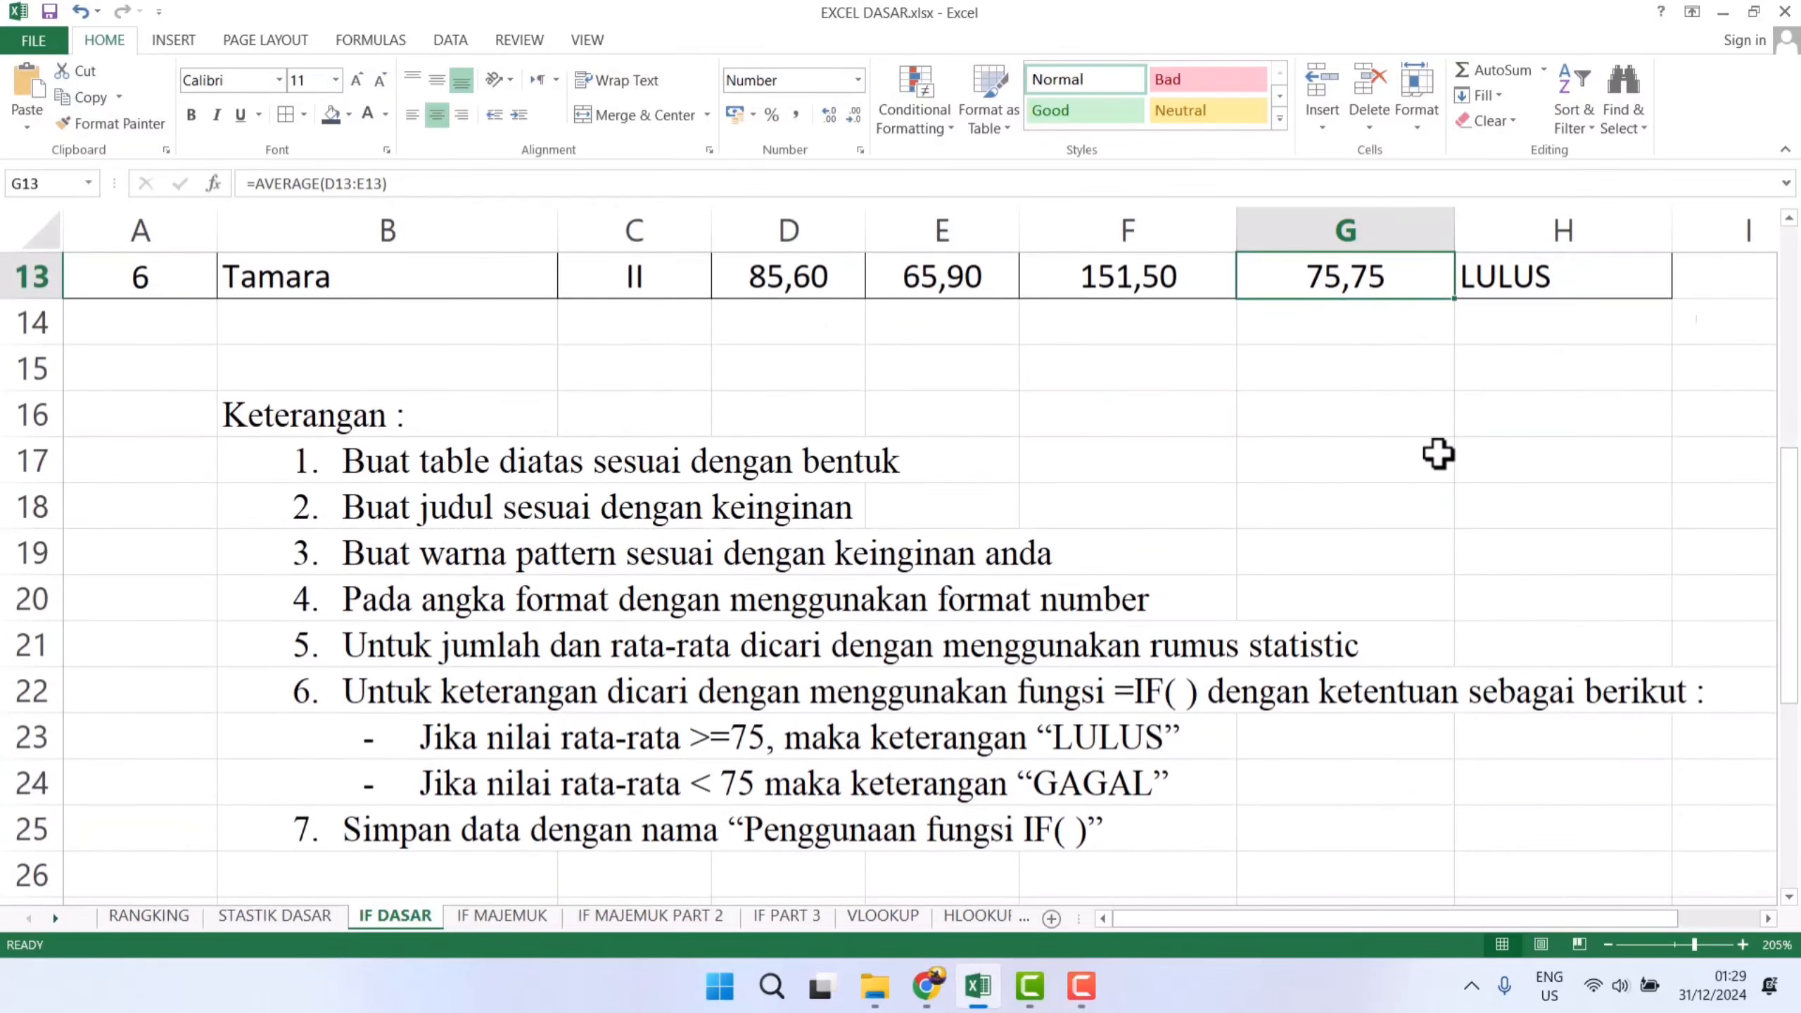
scroll(1439, 450, "up", 2)
scroll(1497, 526, "down", 3)
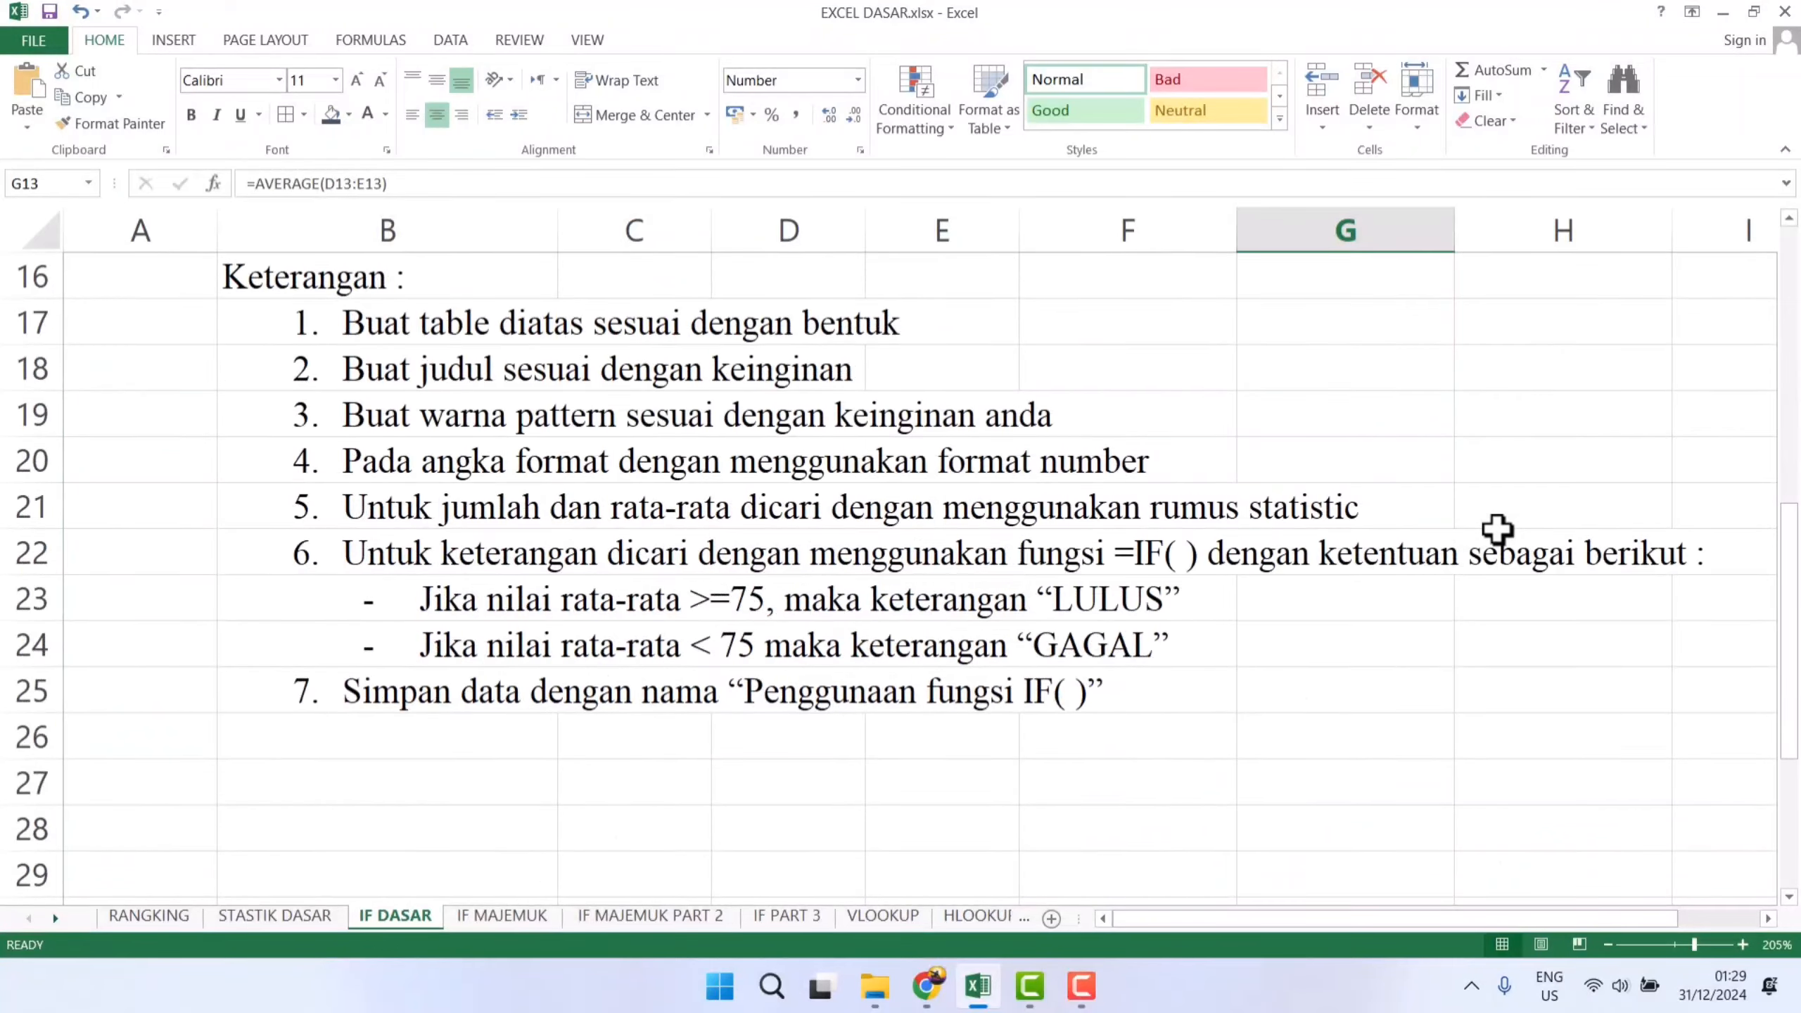
scroll(733, 645, "up", 3)
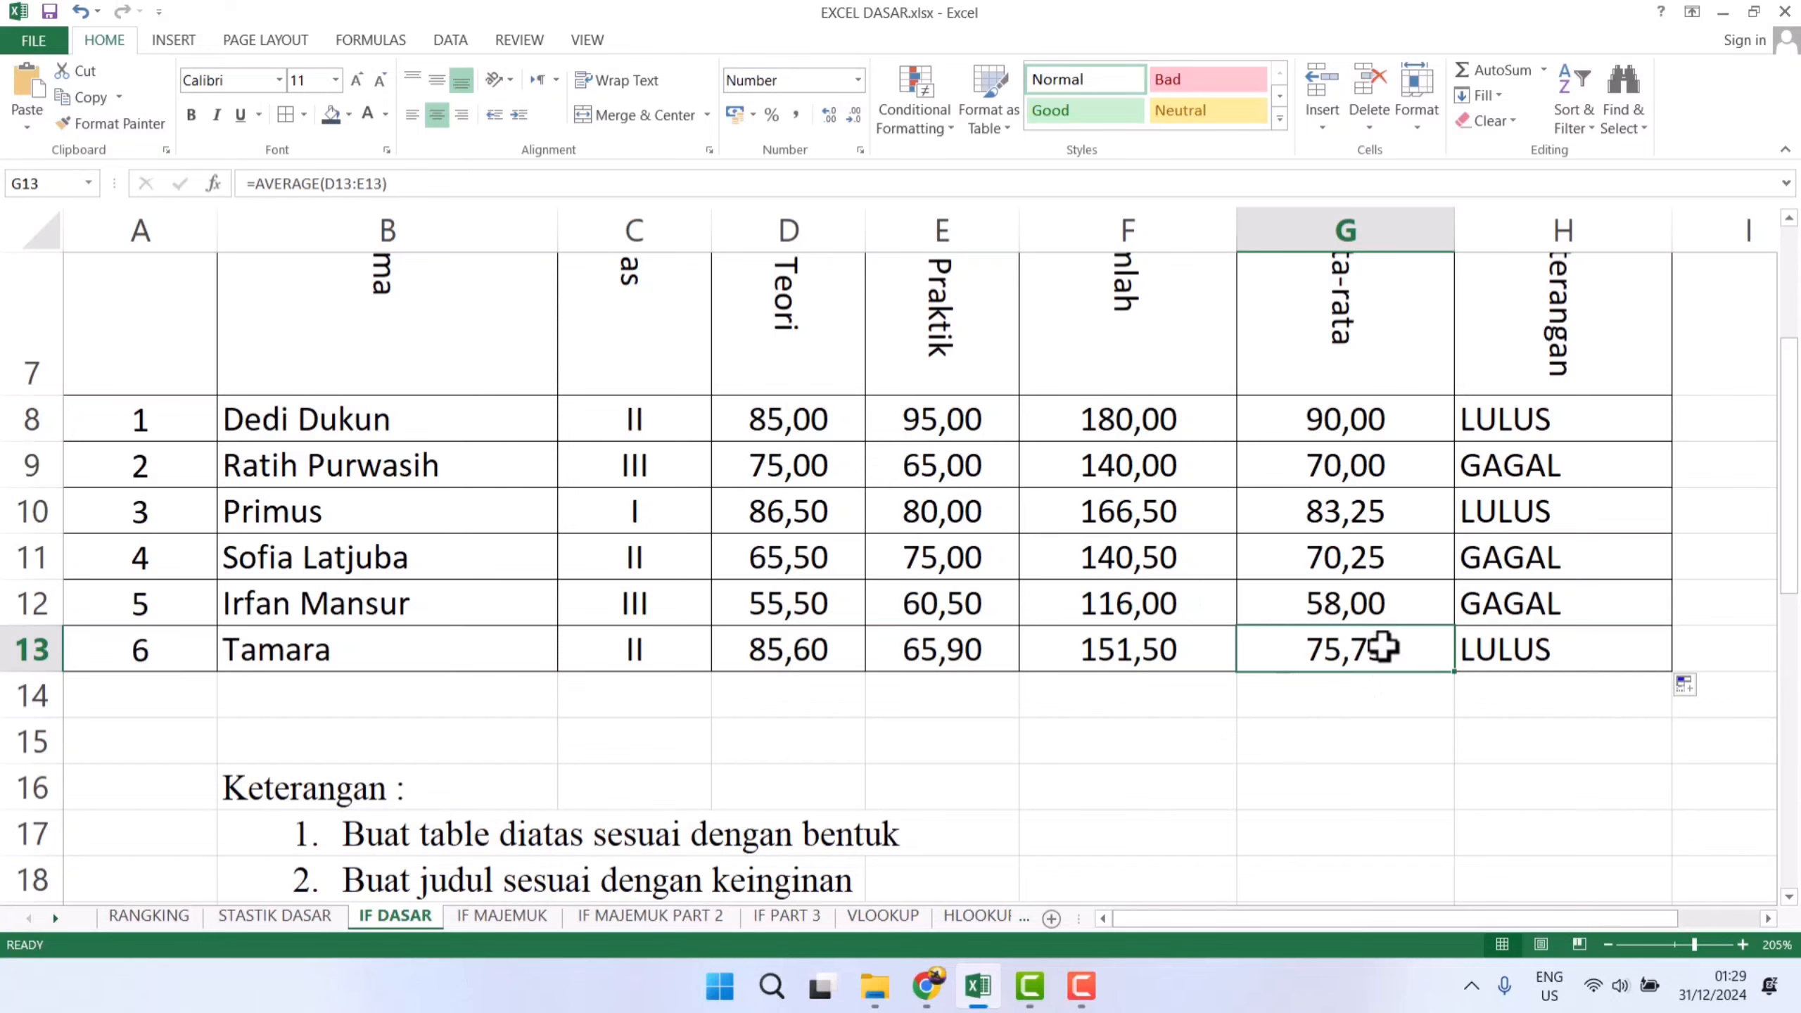
left_click(1393, 601)
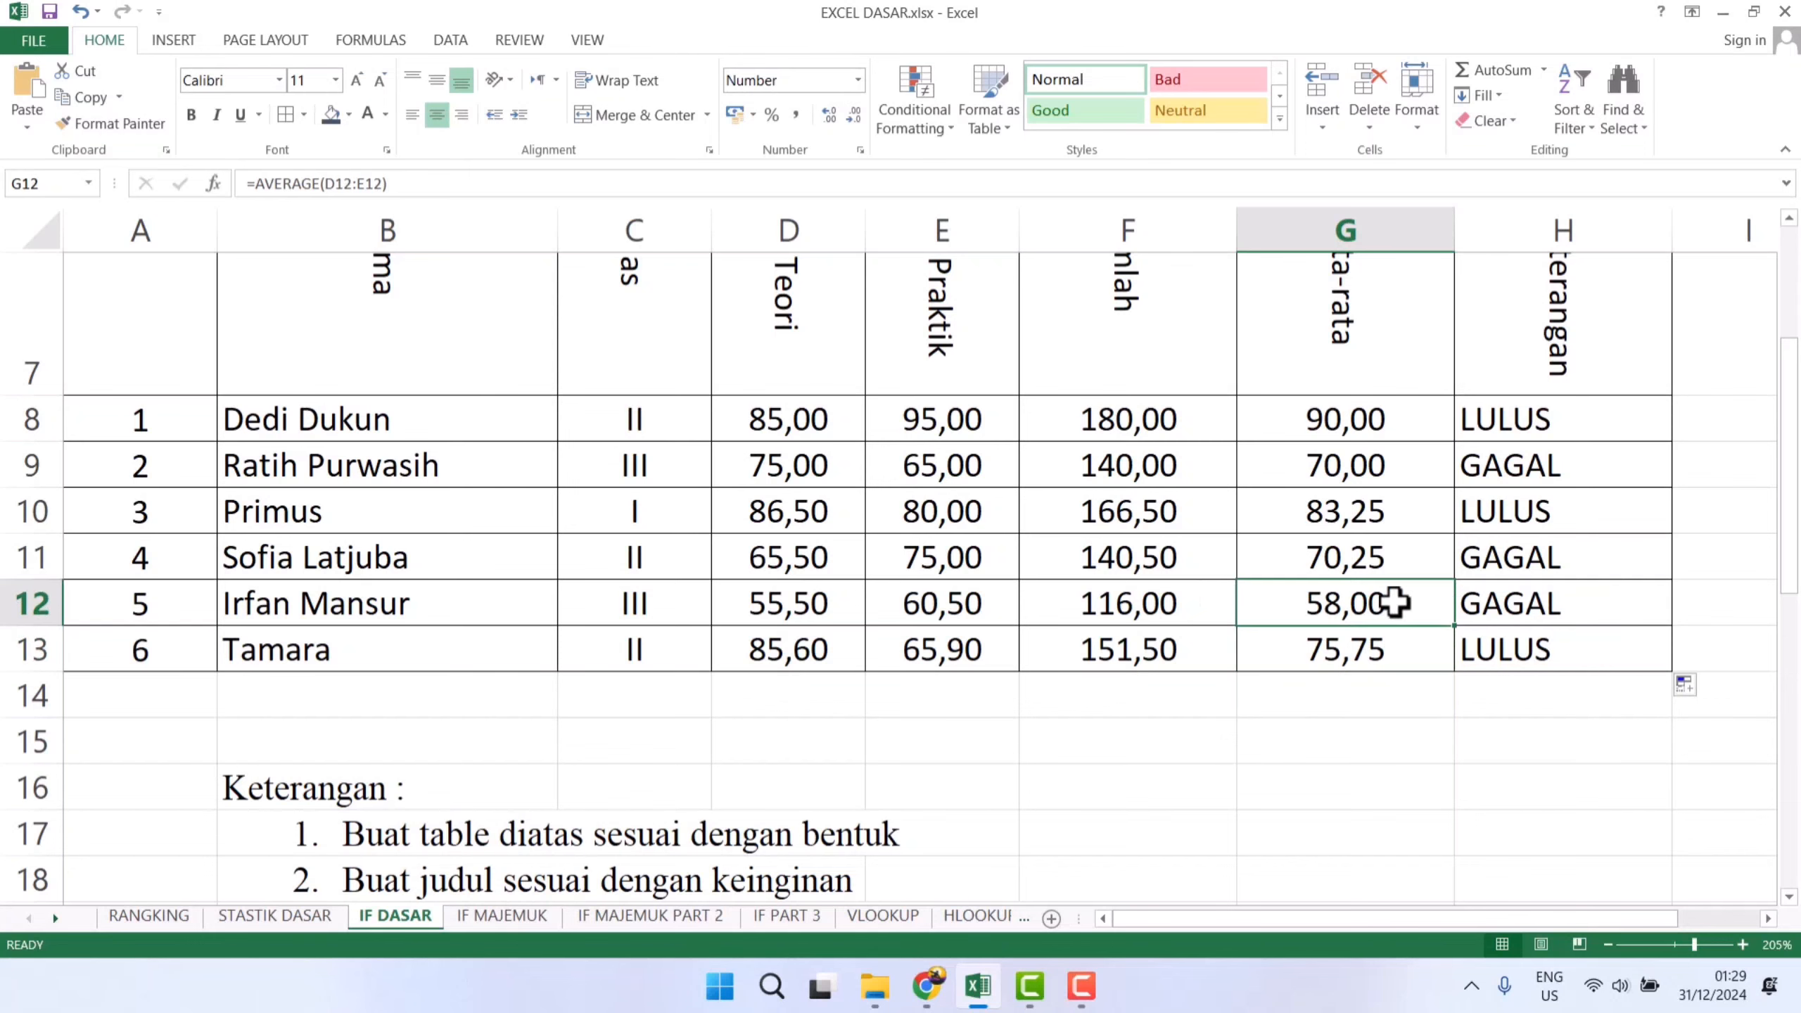
left_click(1487, 595)
scroll(1191, 681, "up", 1)
scroll(1180, 683, "up", 1)
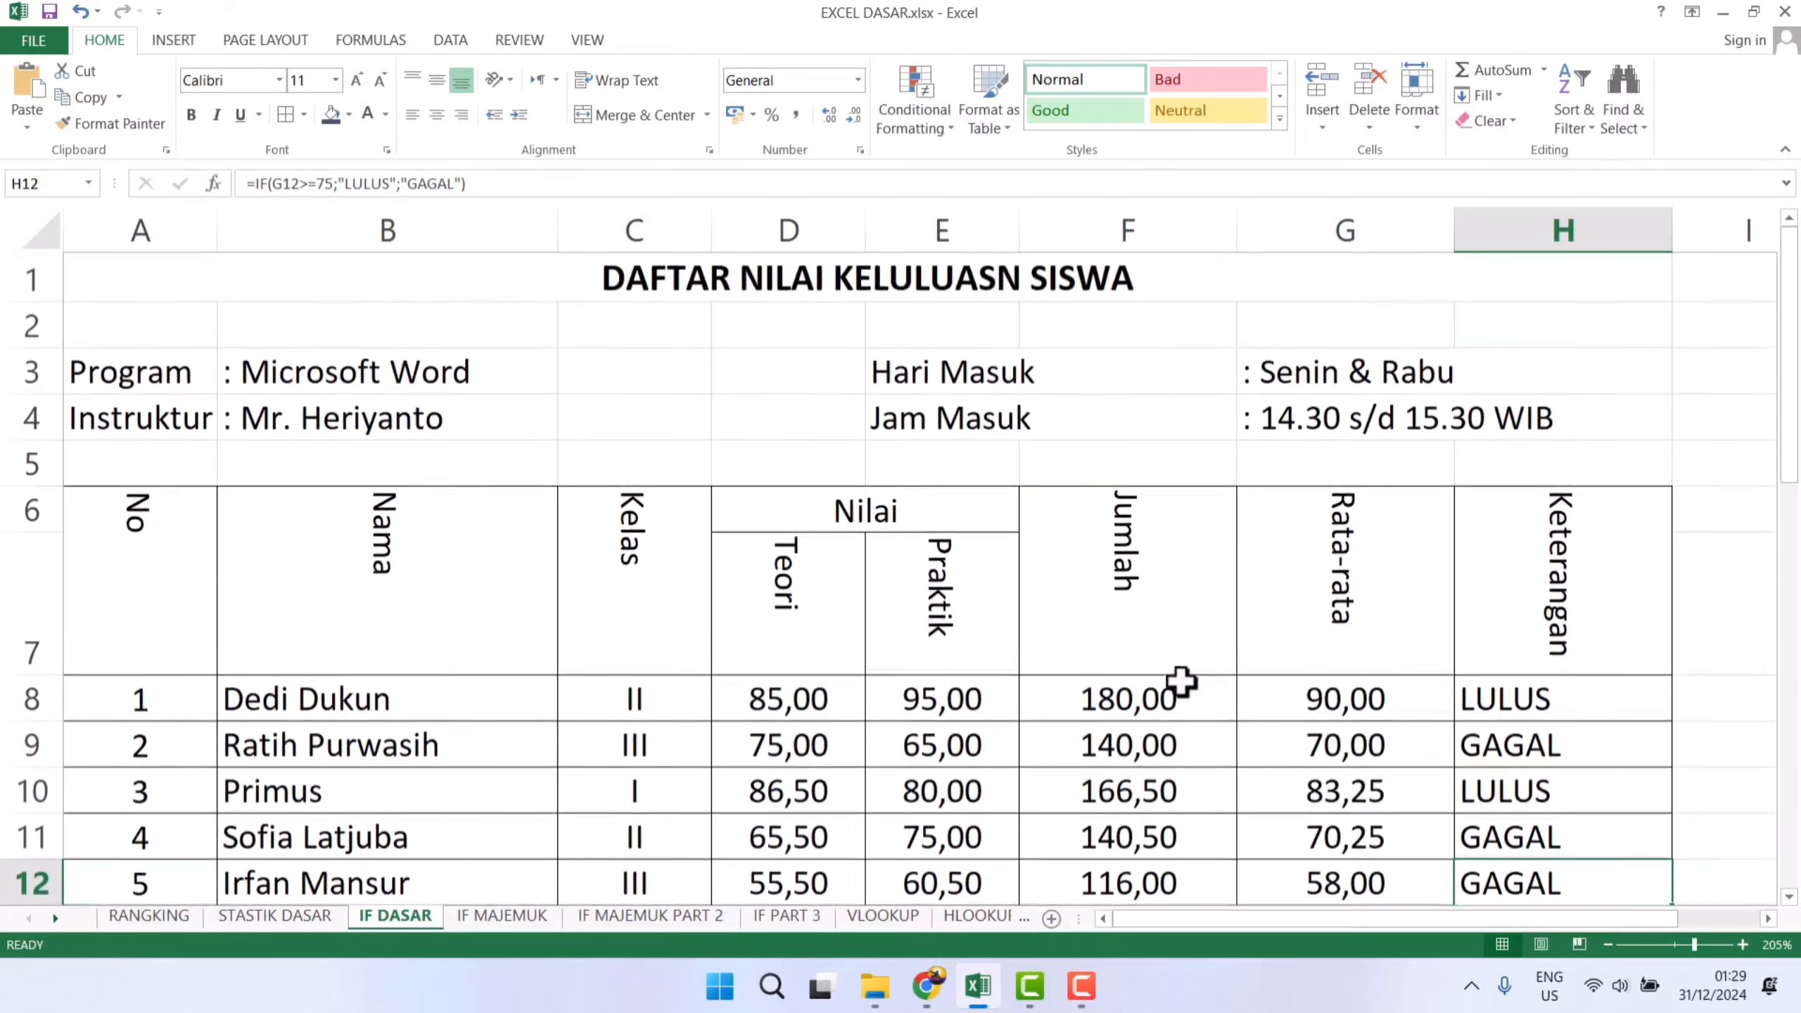
scroll(1180, 683, "down", 1)
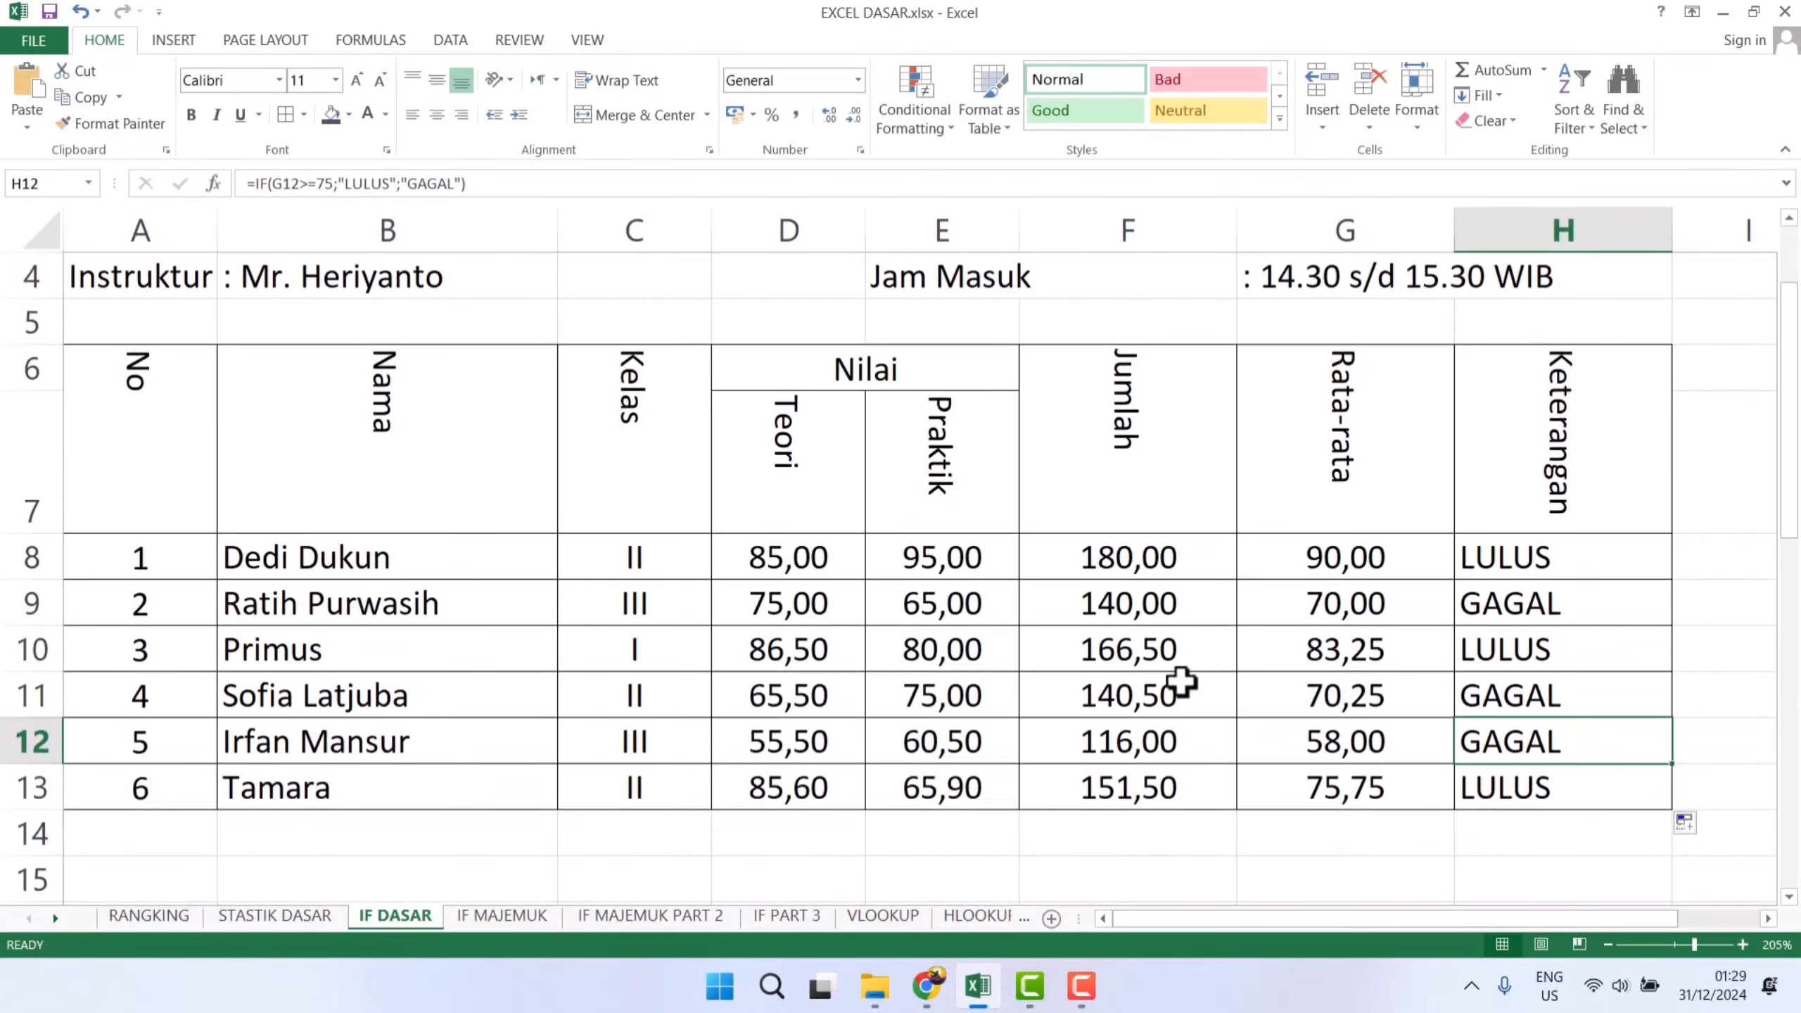